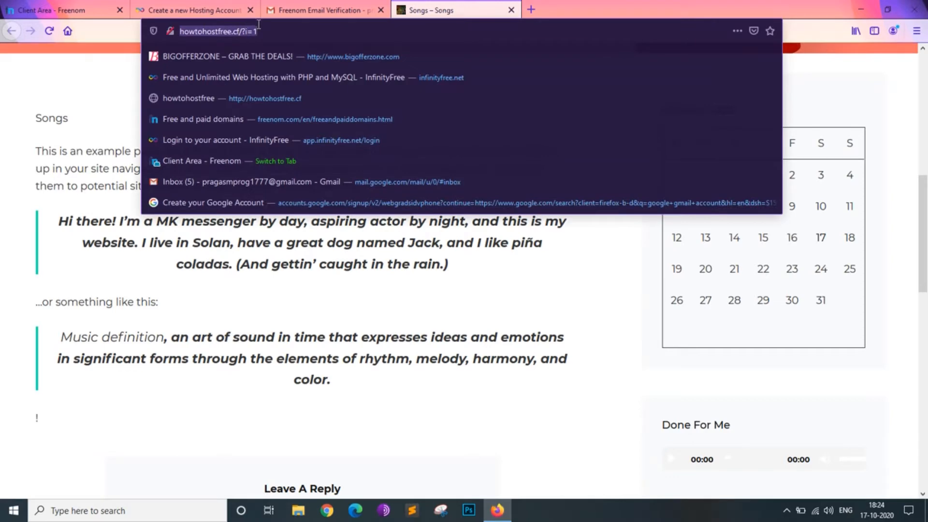
- Look through the Songs sample website's page, including its text, audio players and comment form
scroll(114, 165, "down", 4)
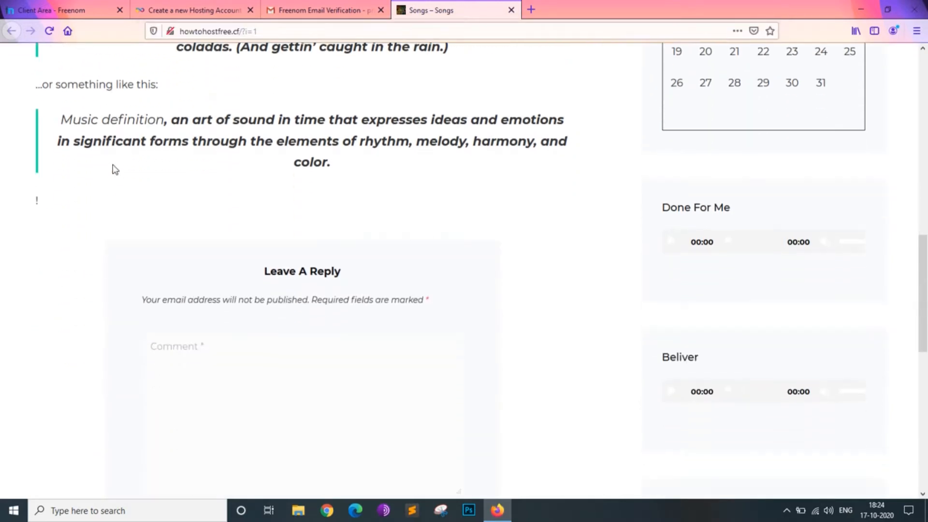
scroll(115, 169, "down", 2)
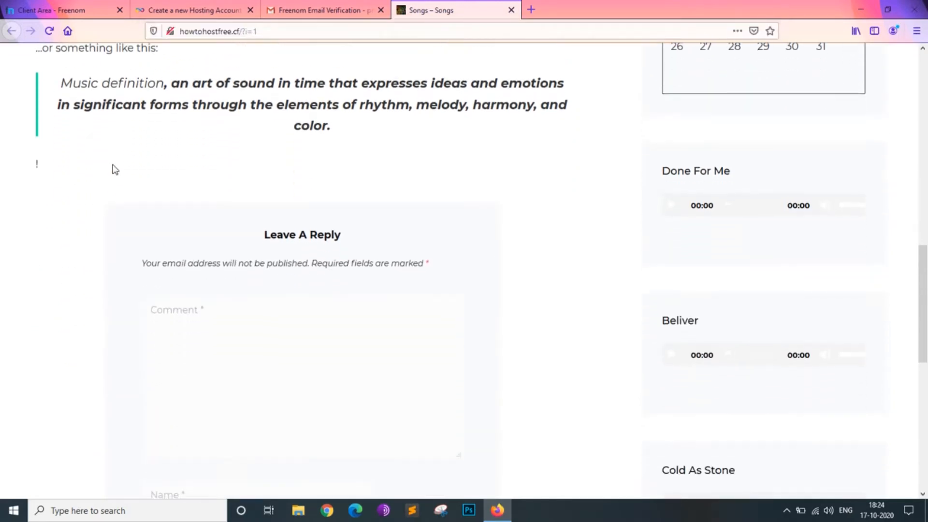
scroll(114, 170, "up", 9)
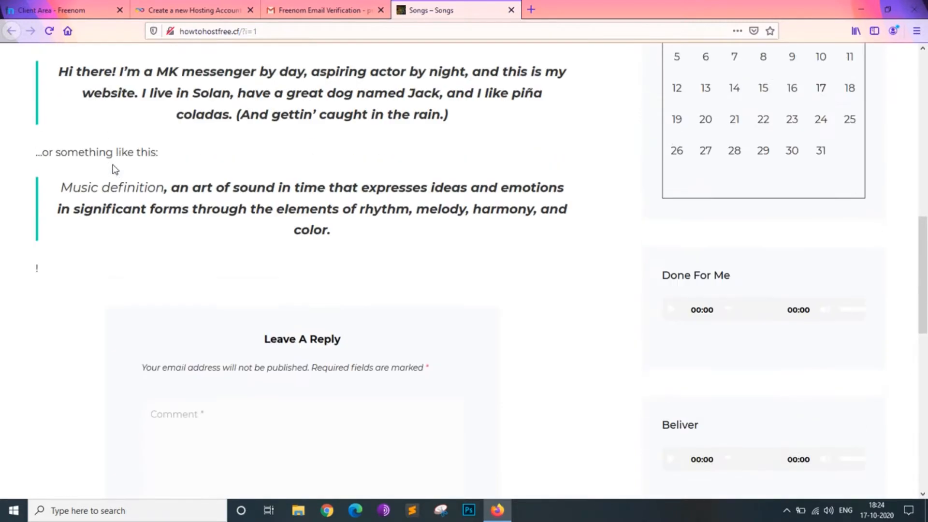
scroll(112, 164, "up", 6)
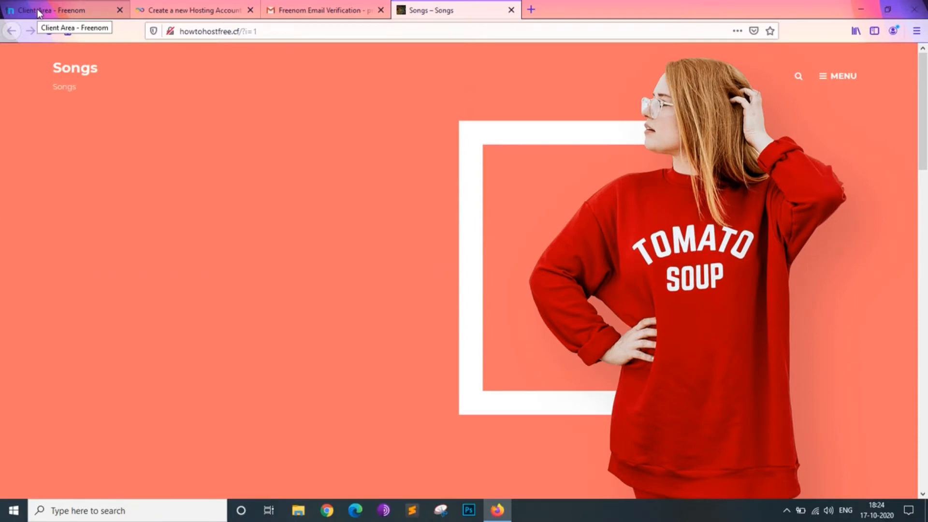
- Switch to the Freenom client area, highlight my.freenom.com in its address and request the Freenom home page
left_click(38, 11)
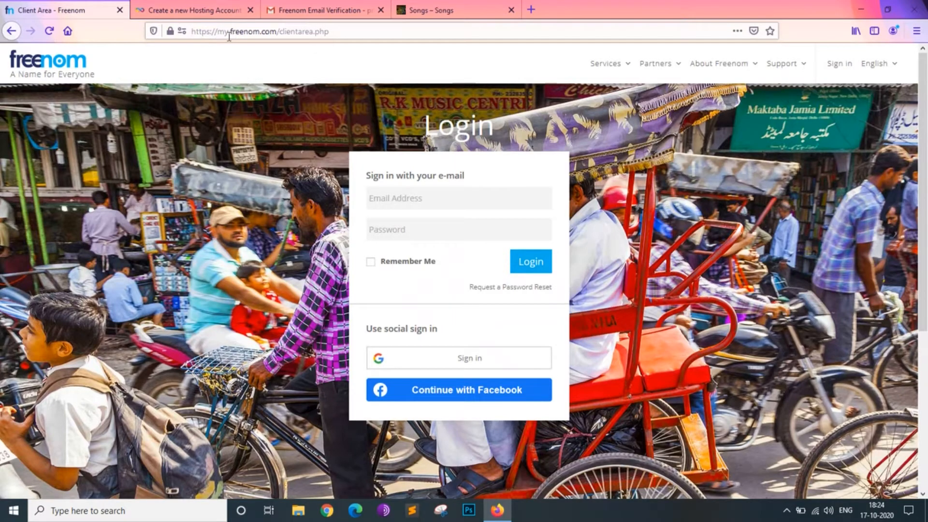
left_click_drag(217, 31, 270, 31)
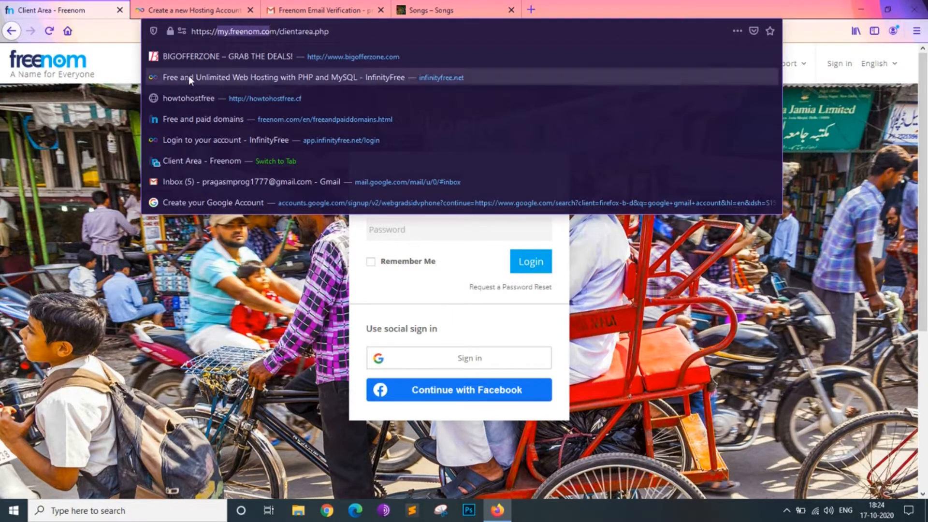
left_click(91, 106)
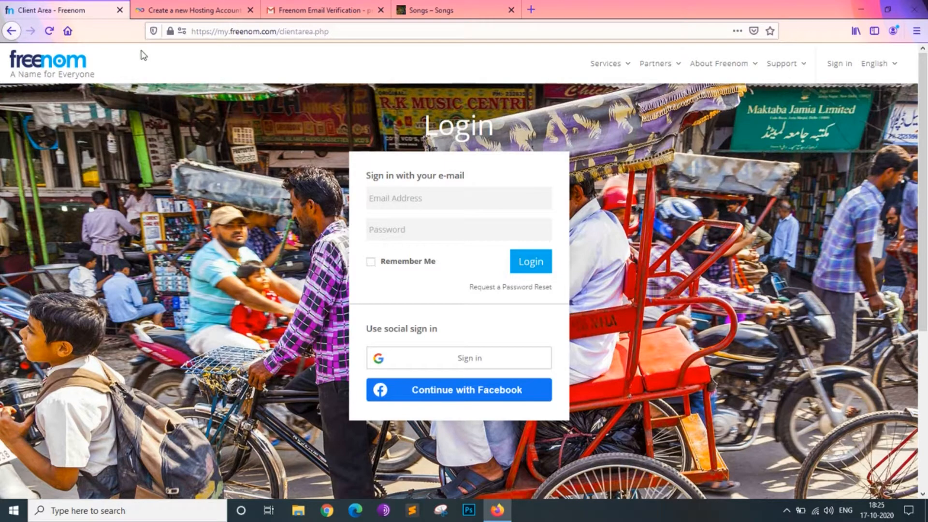
left_click(61, 63)
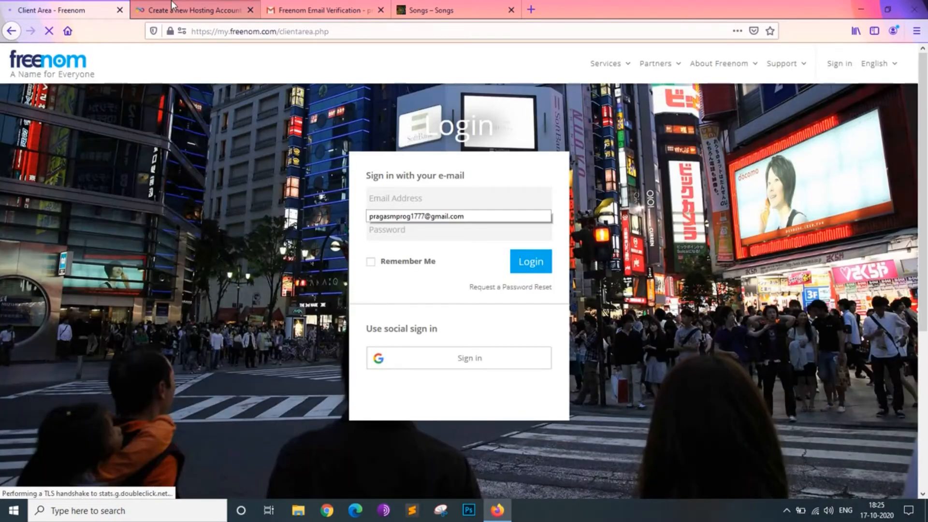
- Examine InfinityFree's hosting account creation page and highlight app.infinityfree.net in its address
left_click(171, 2)
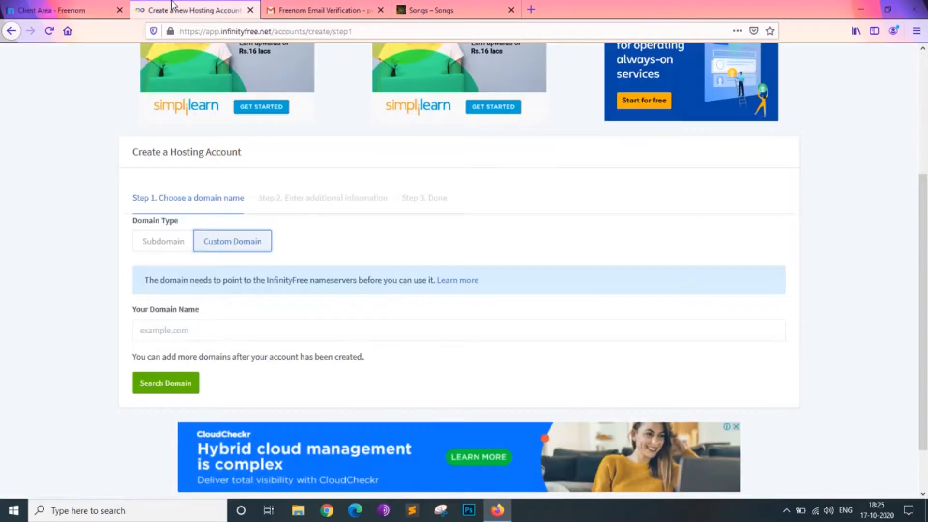
scroll(168, 141, "up", 4)
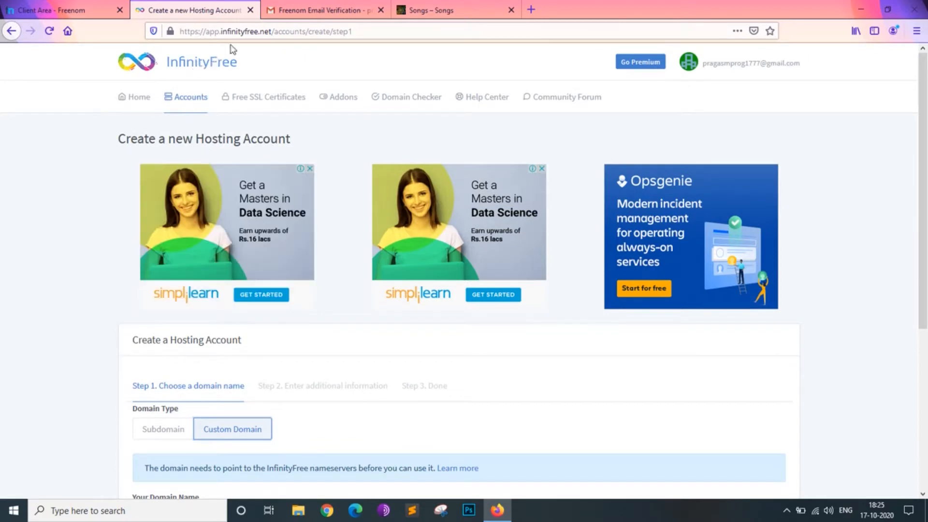
left_click_drag(209, 33, 269, 29)
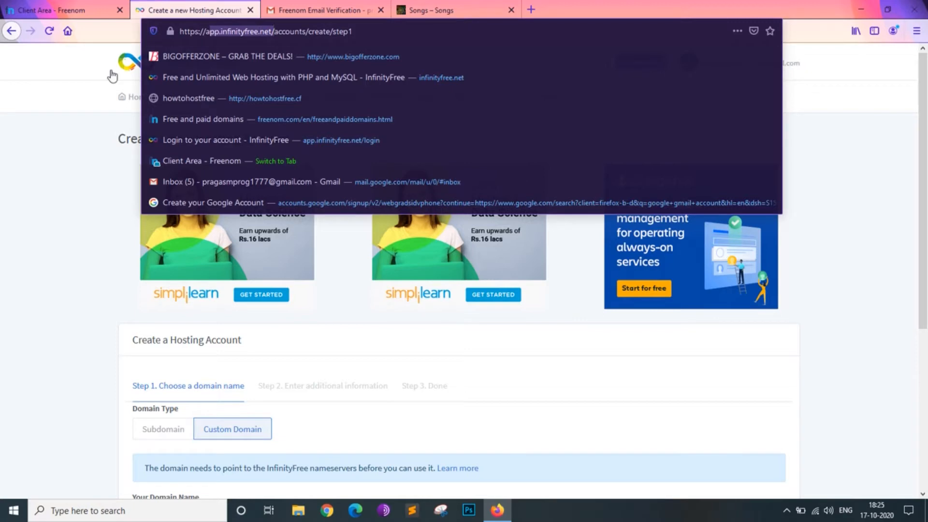
left_click(61, 90)
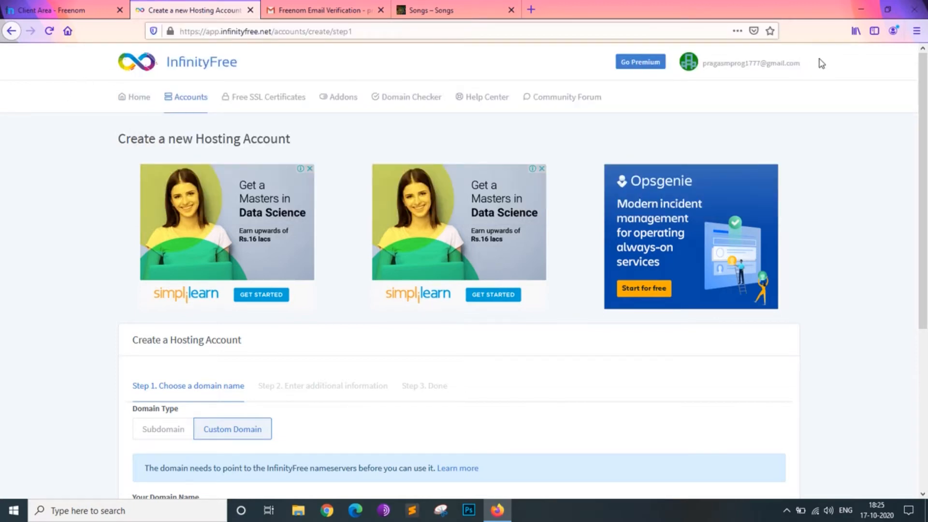
scroll(385, 196, "down", 5)
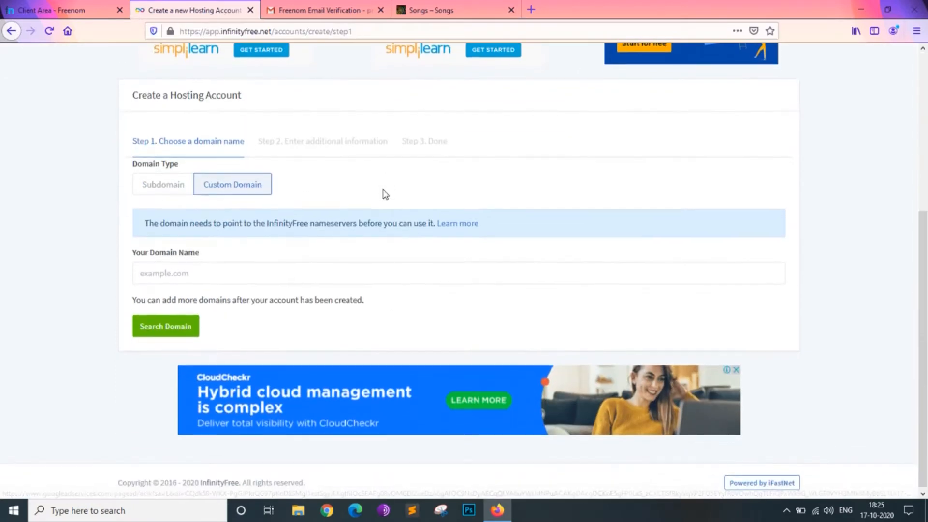
scroll(213, 175, "up", 1)
scroll(168, 215, "down", 1)
scroll(157, 343, "up", 2)
scroll(158, 342, "up", 3)
- Go to the InfinityFree home page, start the sign-up and begin creating a new hosting account
left_click(194, 63)
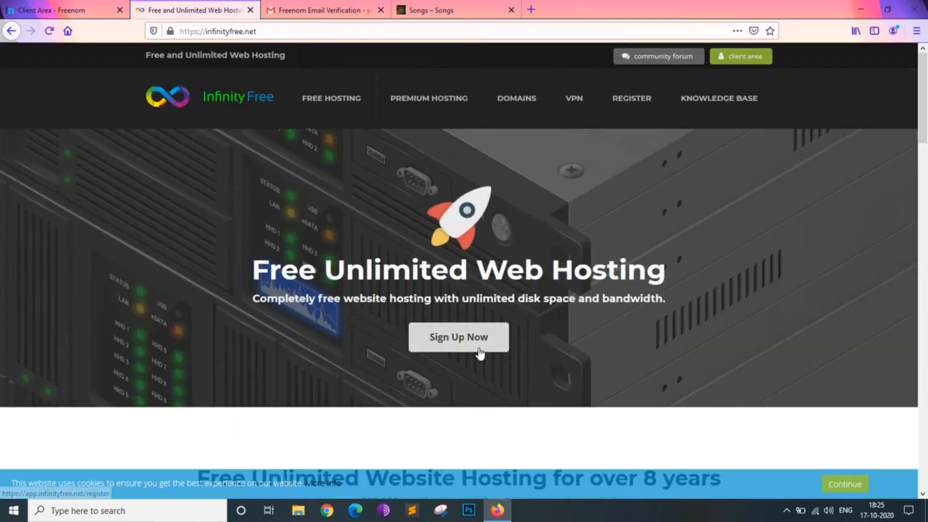
left_click(454, 338)
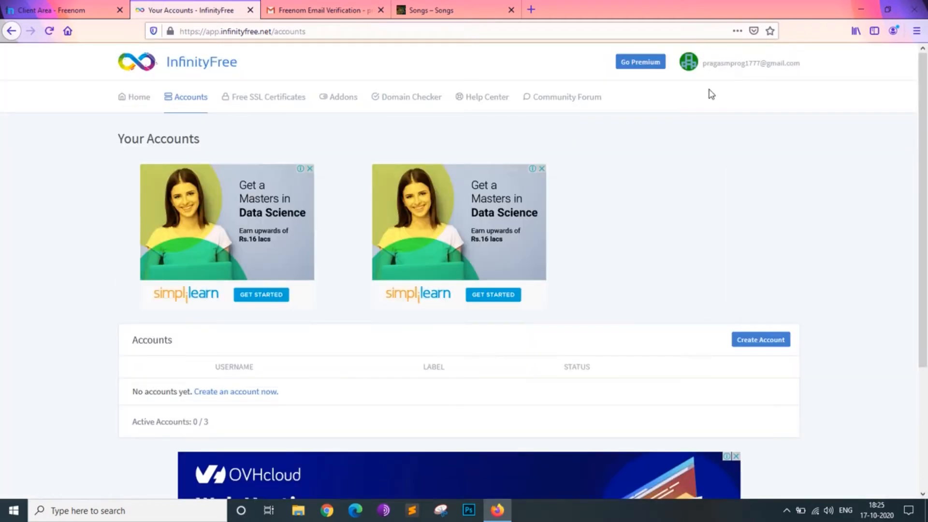
scroll(694, 256, "down", 2)
scroll(690, 278, "down", 2)
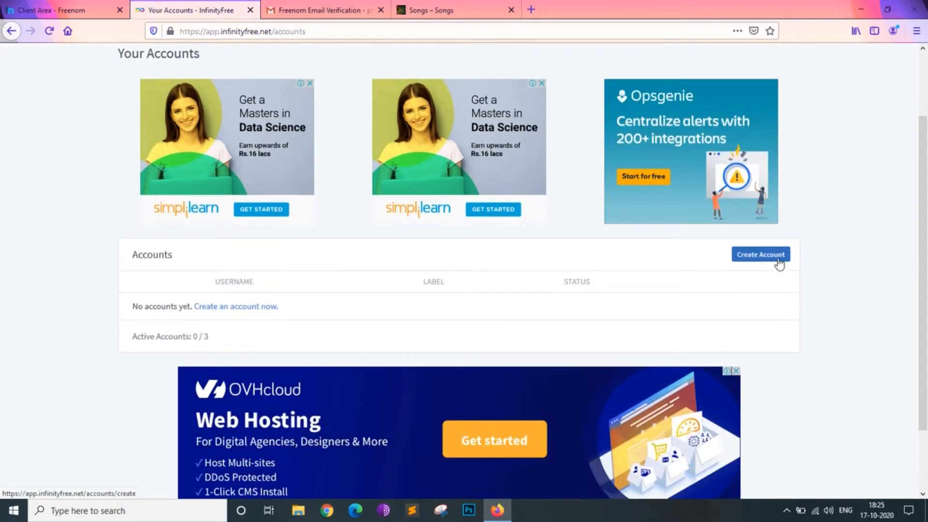
left_click(779, 261)
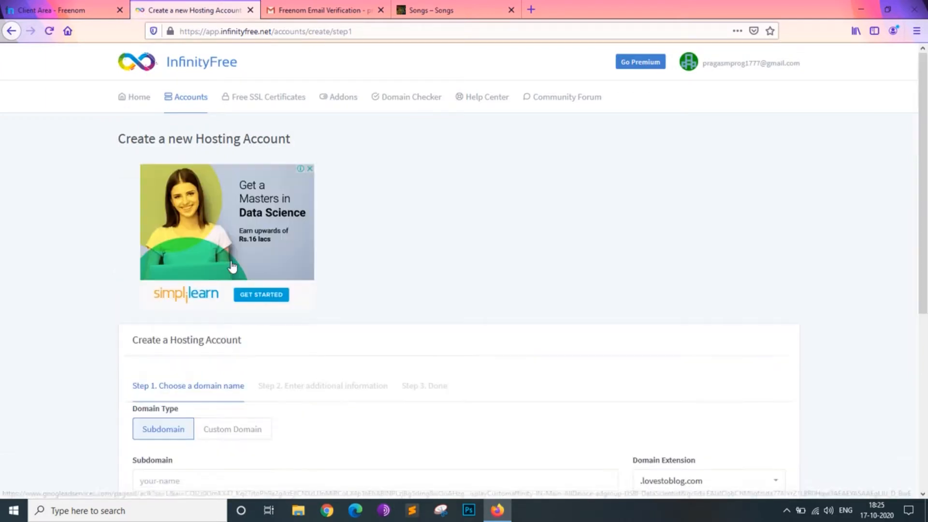
- Enter hohoho as the hosting account's subdomain and view the available domain extensions
scroll(177, 411, "down", 5)
left_click(250, 294)
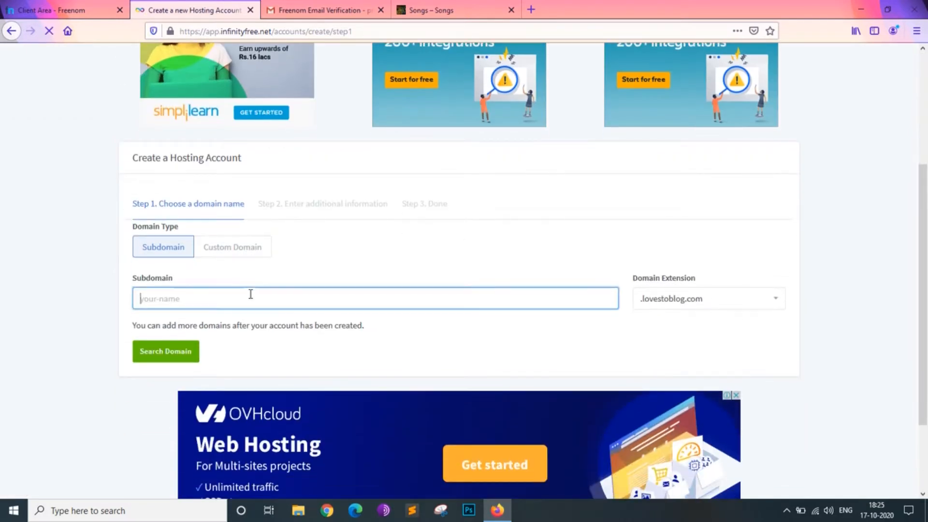
type("h")
left_click(732, 300)
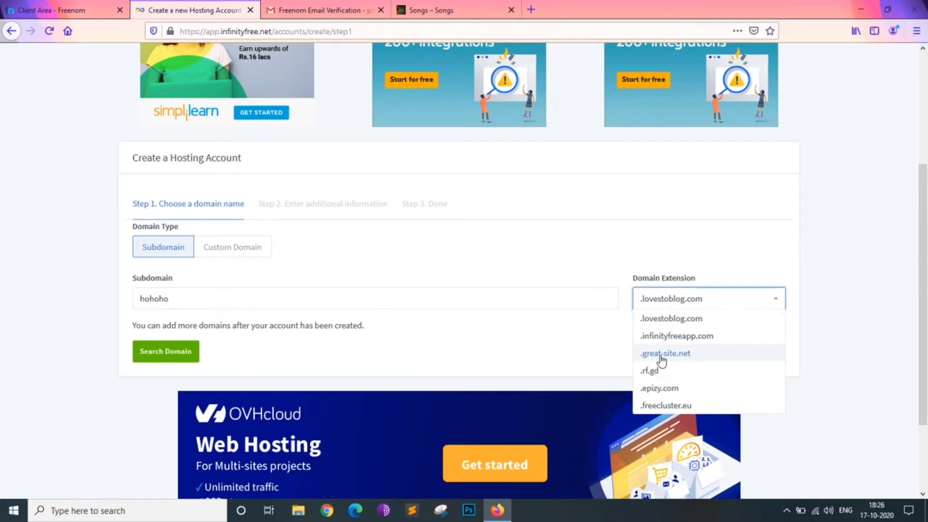
left_click(347, 288)
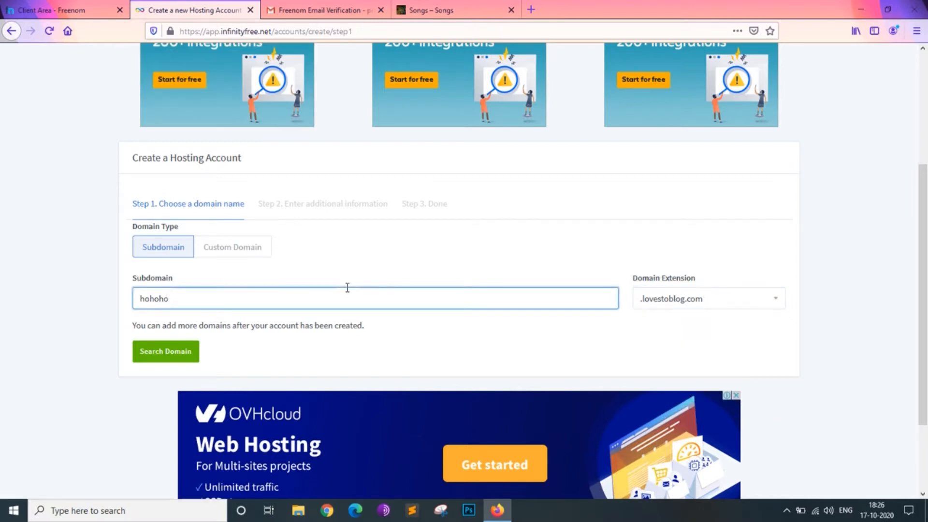
- Return to the Freenom client area and open the page for registering a new domain
left_click(58, 9)
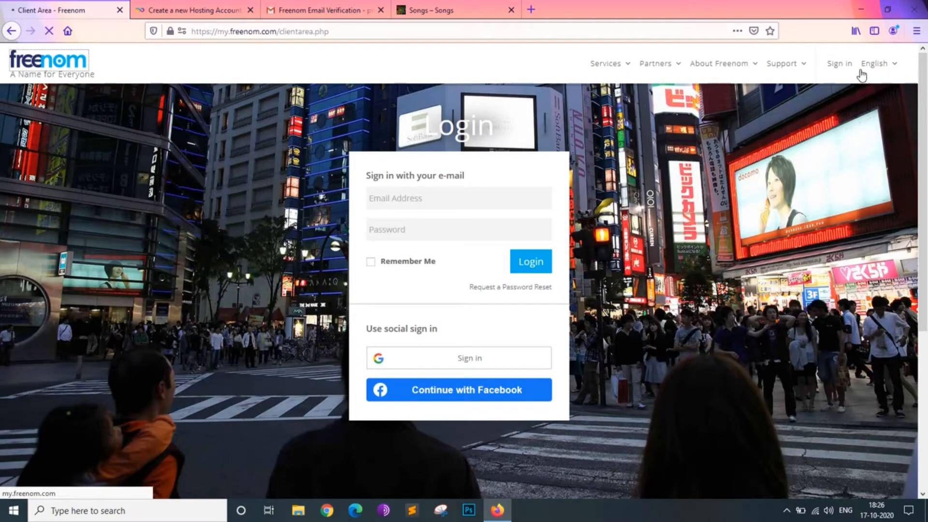
left_click(841, 65)
scroll(572, 212, "down", 5)
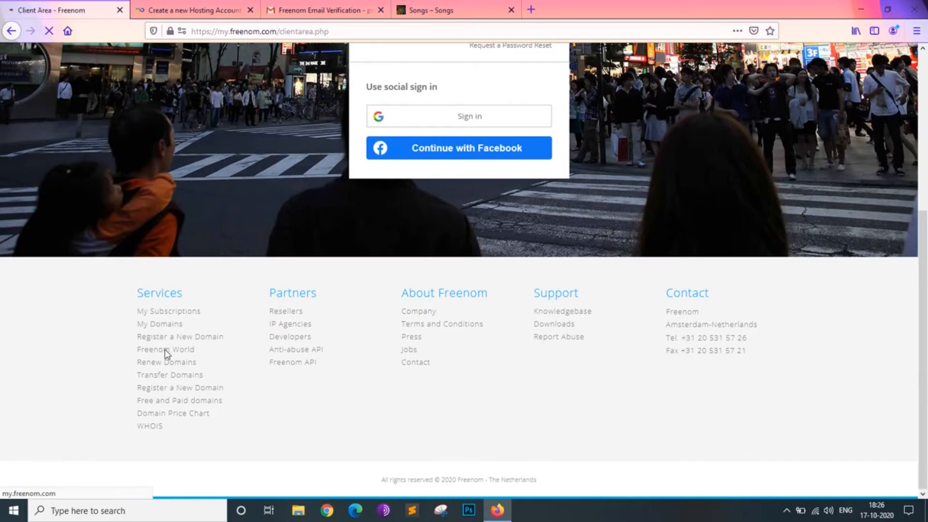
scroll(243, 284, "down", 5)
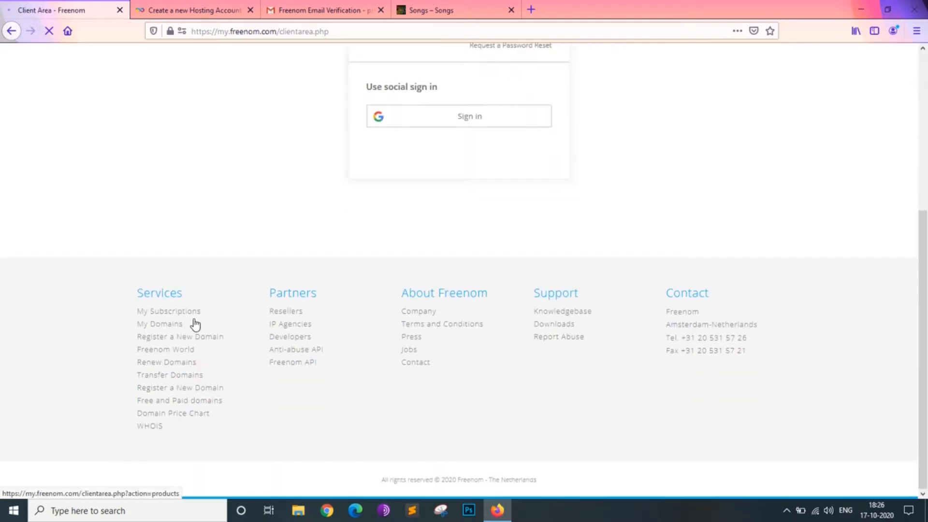
left_click(188, 345)
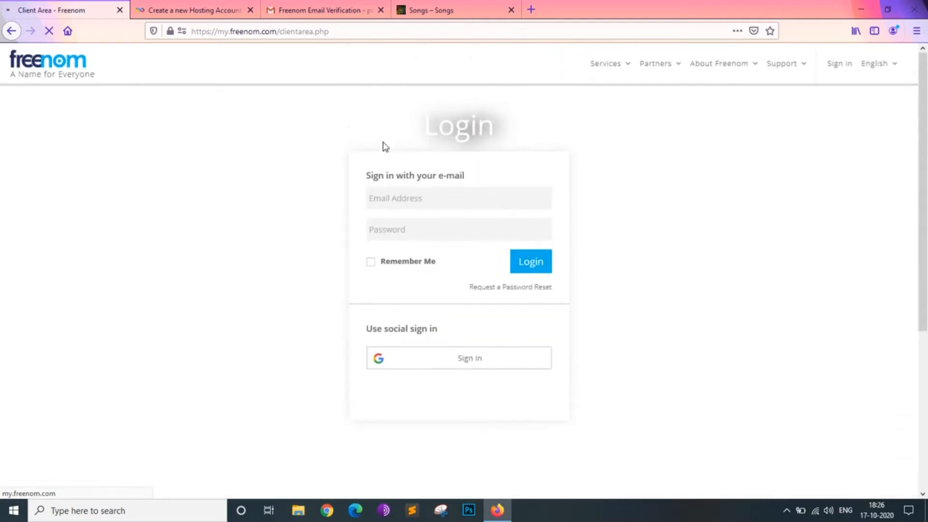
left_click(406, 199)
left_click(457, 234)
scroll(339, 243, "down", 5)
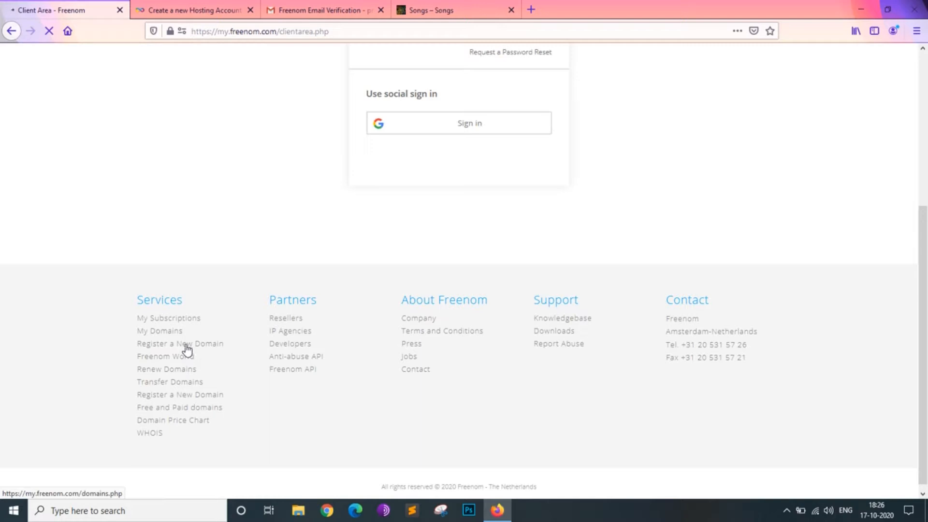
left_click(188, 344)
right_click(187, 347)
left_click(207, 353)
left_click(157, 5)
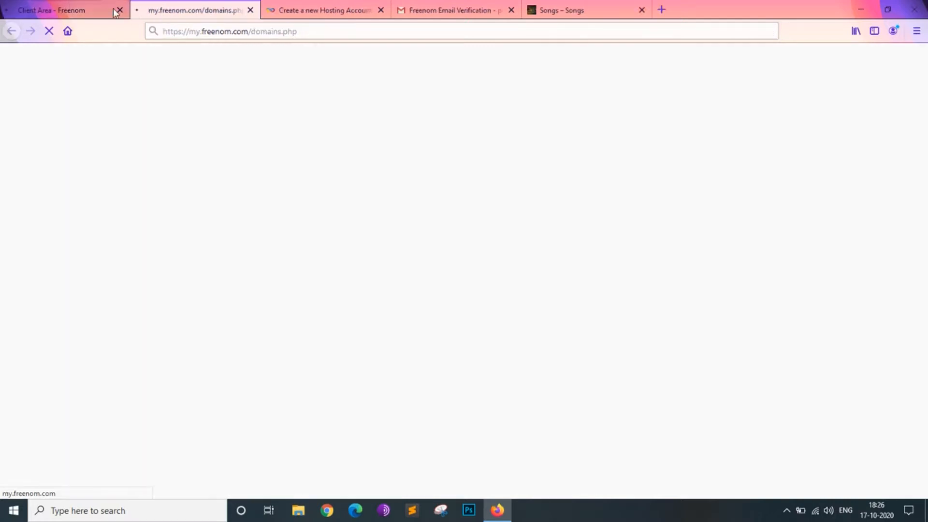
left_click(71, 2)
left_click(175, 4)
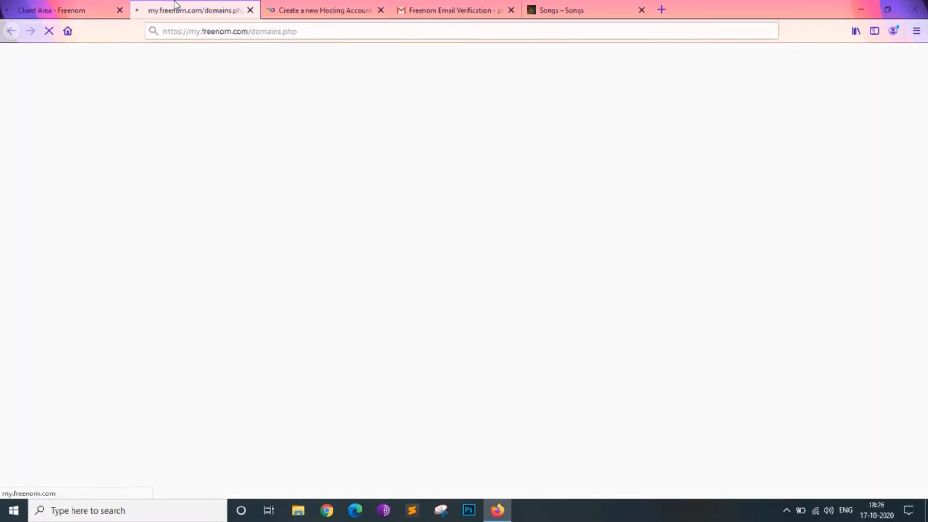
left_click(106, 4)
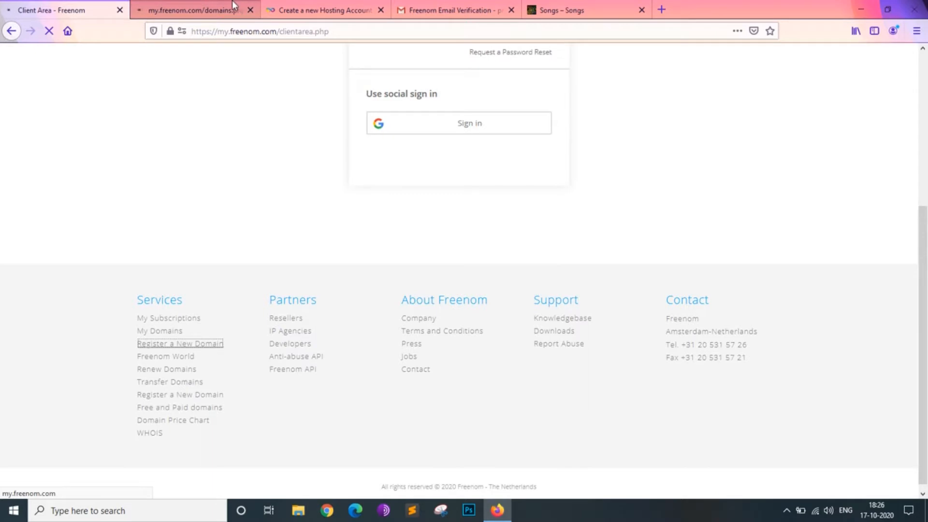
left_click(188, 3)
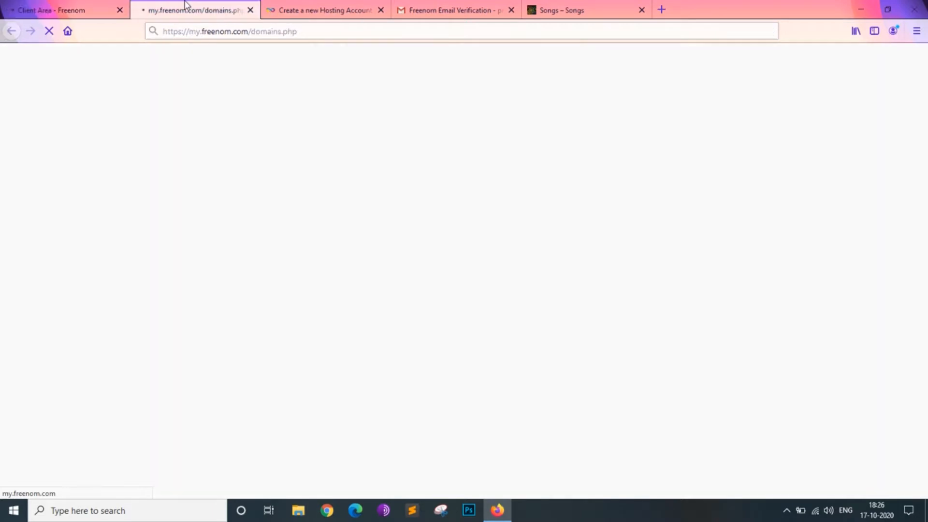
left_click(108, 8)
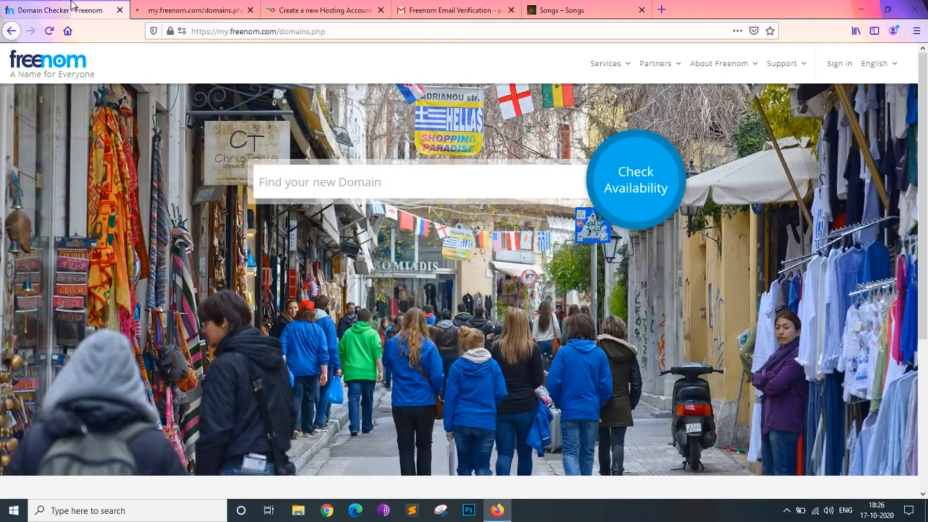
left_click(250, 9)
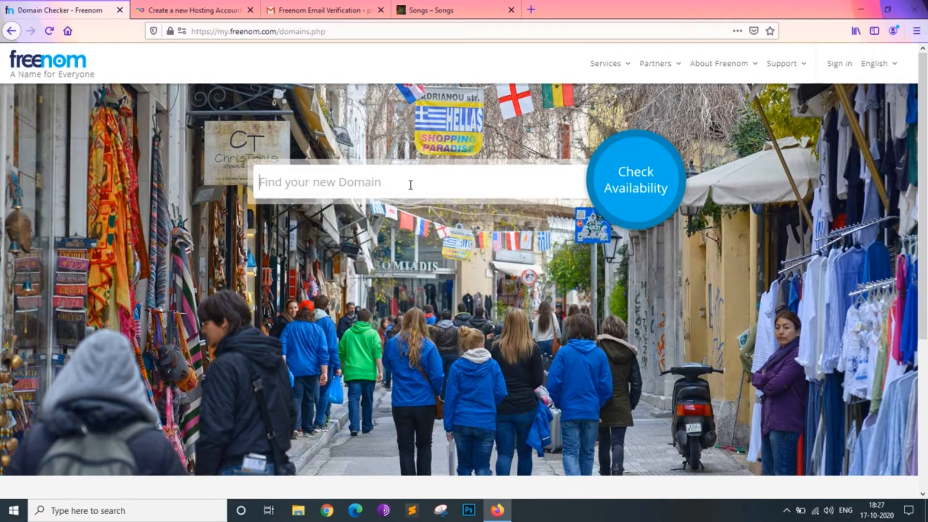
- Check the availability of the domain name amazingpandainchina and look through the free and cost-price extensions
type("amazingpandain")
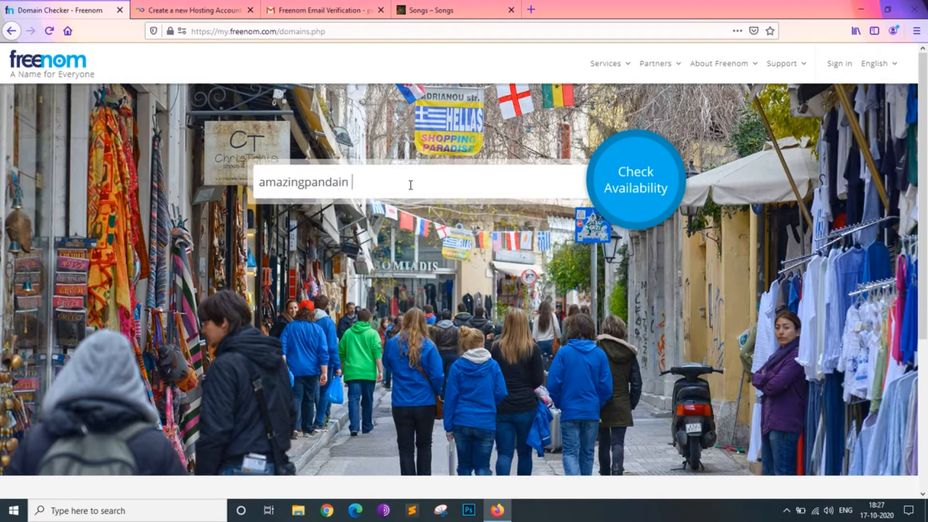
type("chin")
left_click_drag(260, 184, 410, 187)
left_click(638, 184)
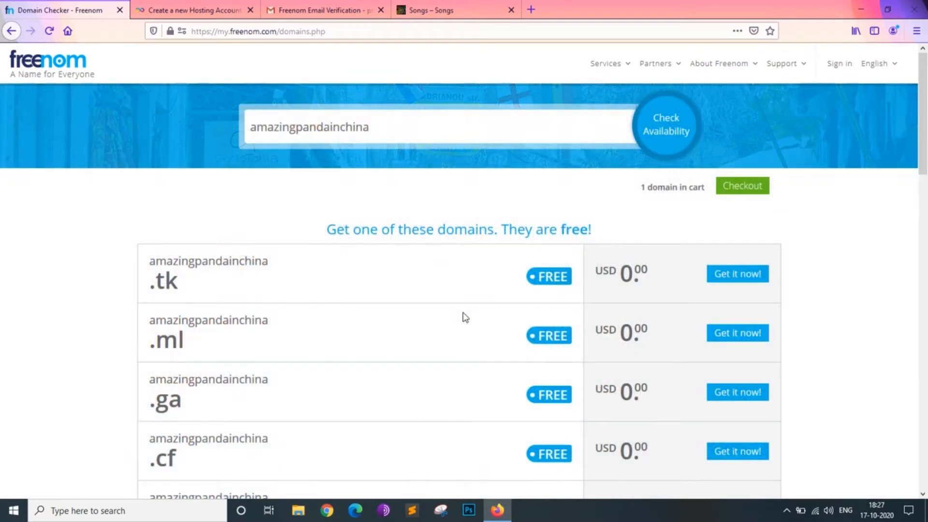
scroll(463, 315, "down", 3)
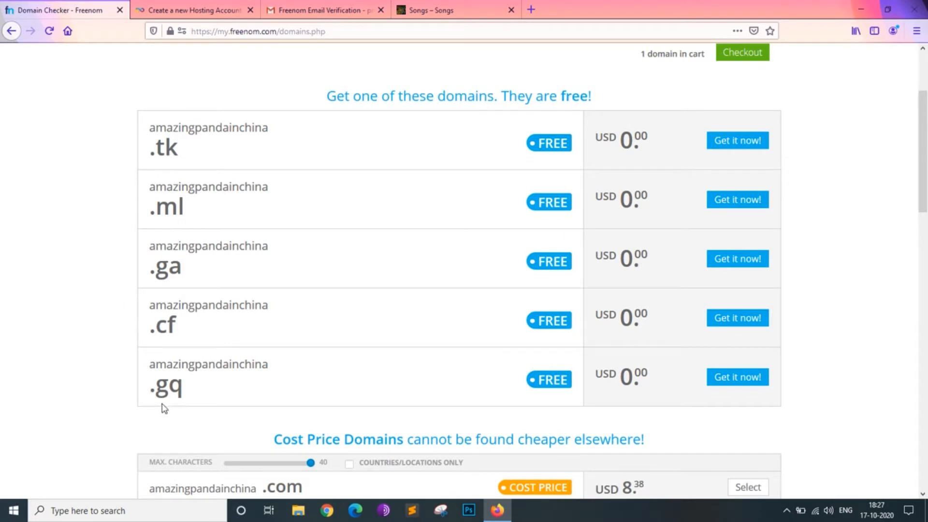
scroll(297, 402, "down", 4)
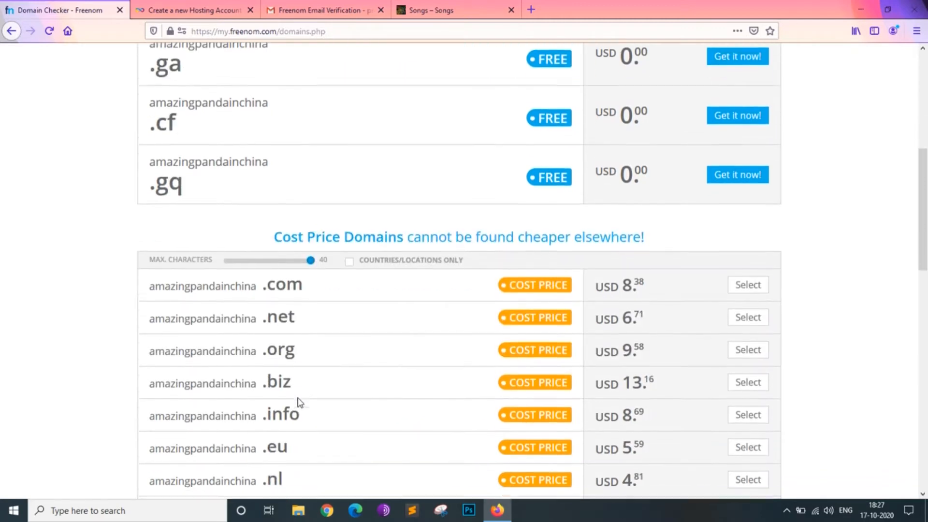
- Look through the cost-price extensions and add the free domain amazingpandainchina.cf to the cart
scroll(708, 348, "down", 4)
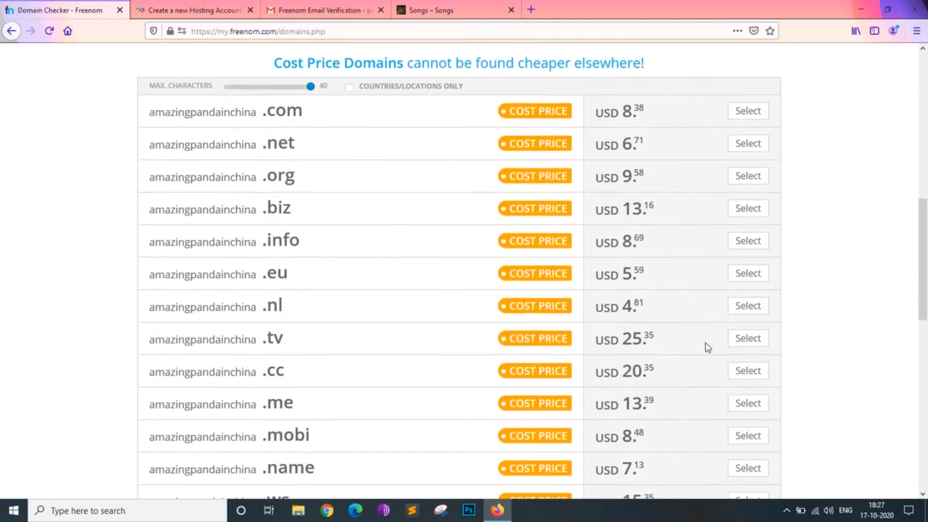
scroll(709, 347, "up", 2)
scroll(709, 347, "up", 8)
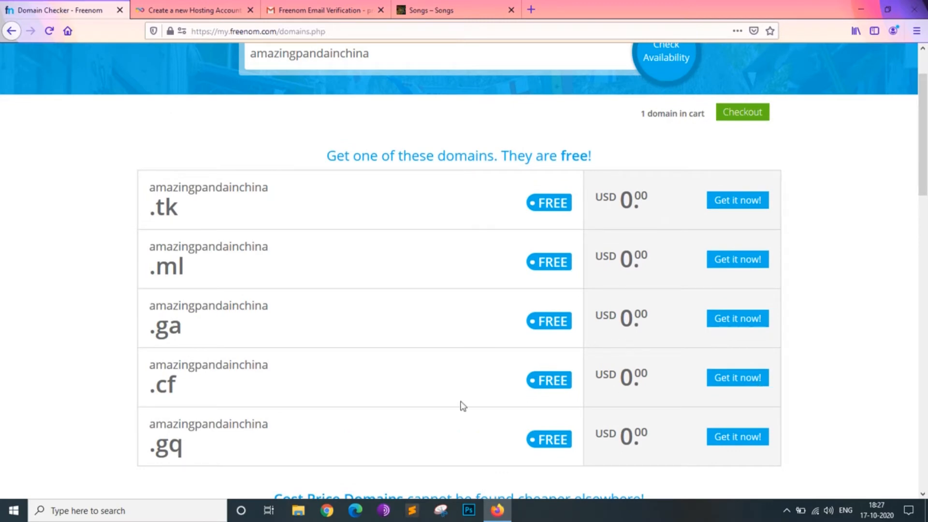
triple_click(173, 215)
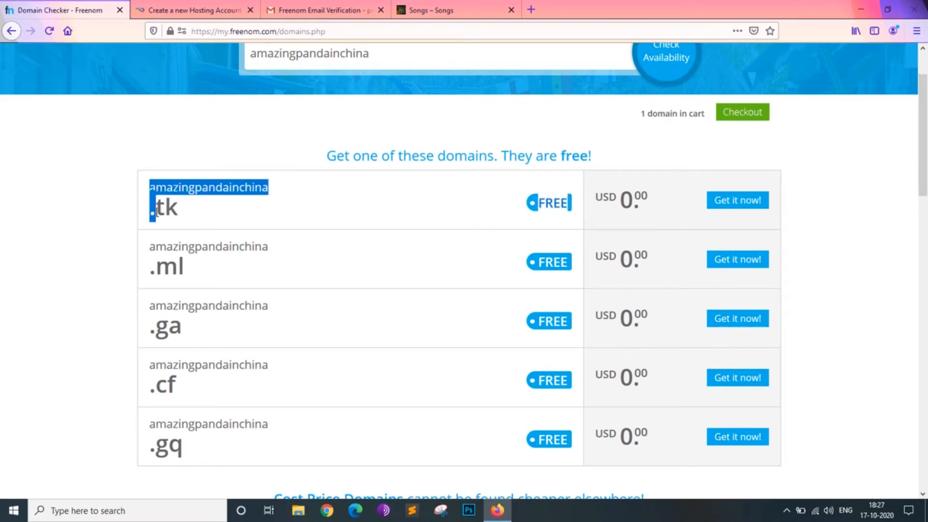
left_click(222, 7)
left_click(108, 5)
left_click(745, 381)
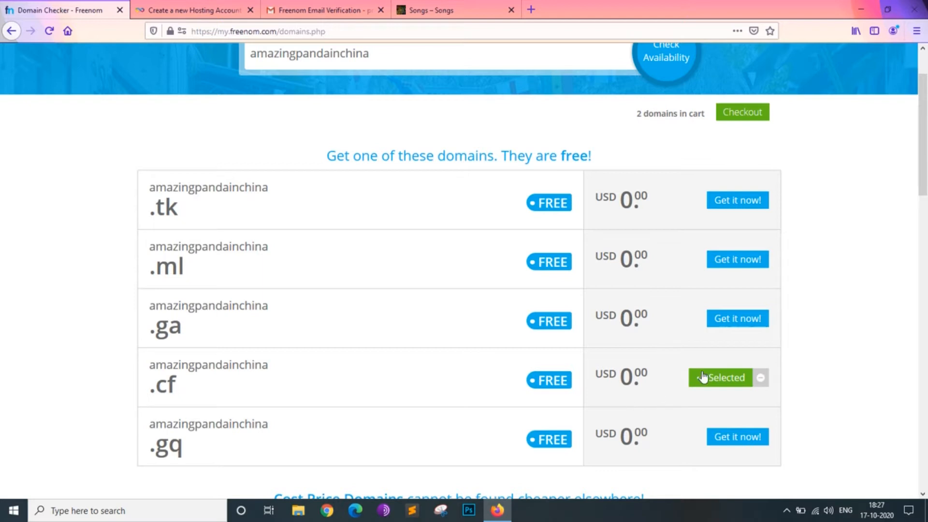
- Proceed to checkout and remove thefreedomain.cf from the shopping cart
left_click(743, 116)
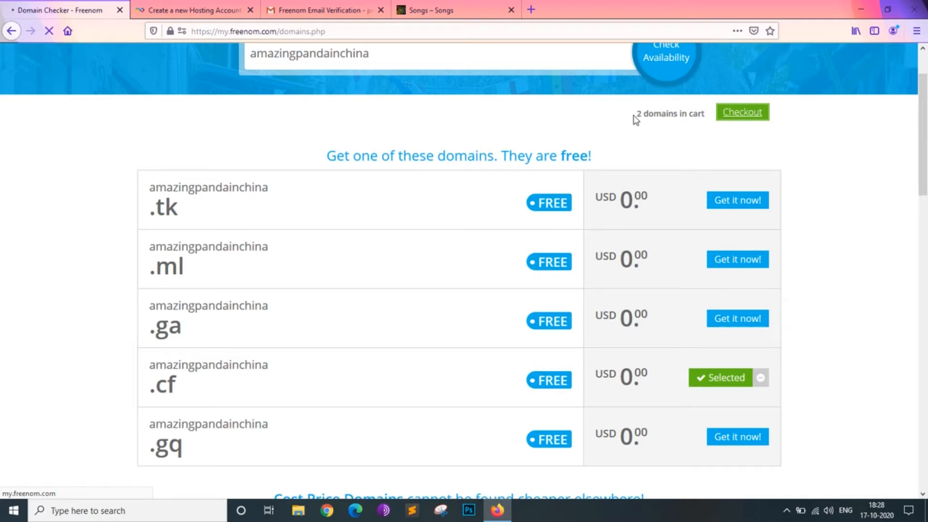
scroll(633, 118, "up", 2)
scroll(633, 118, "down", 2)
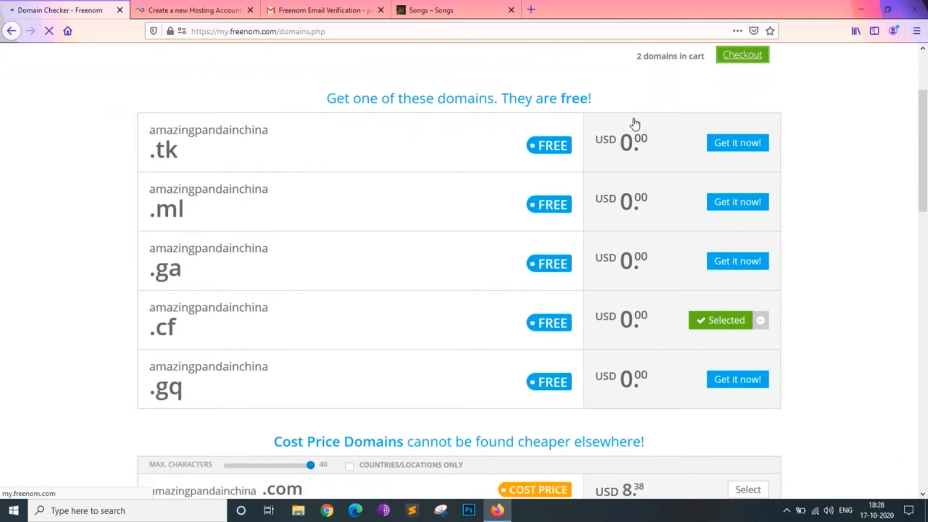
scroll(669, 104, "up", 2)
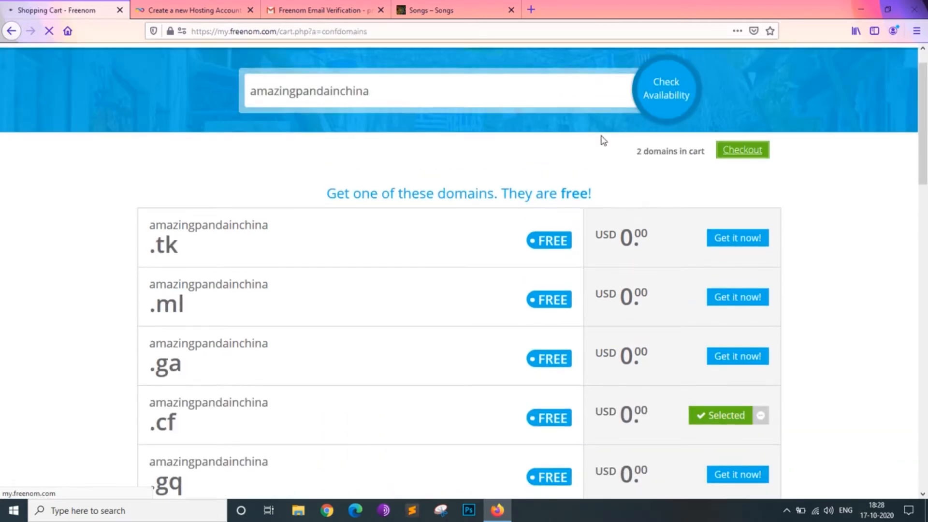
scroll(535, 249, "down", 1)
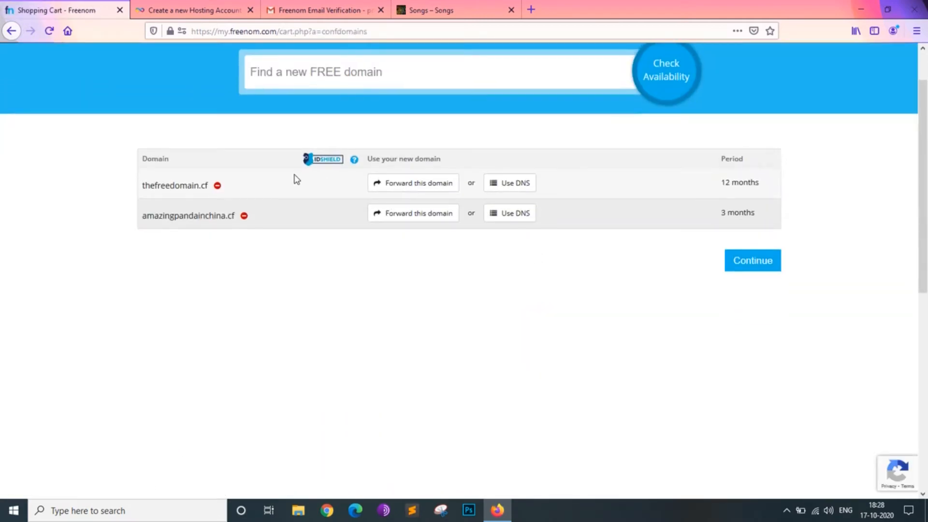
left_click(217, 186)
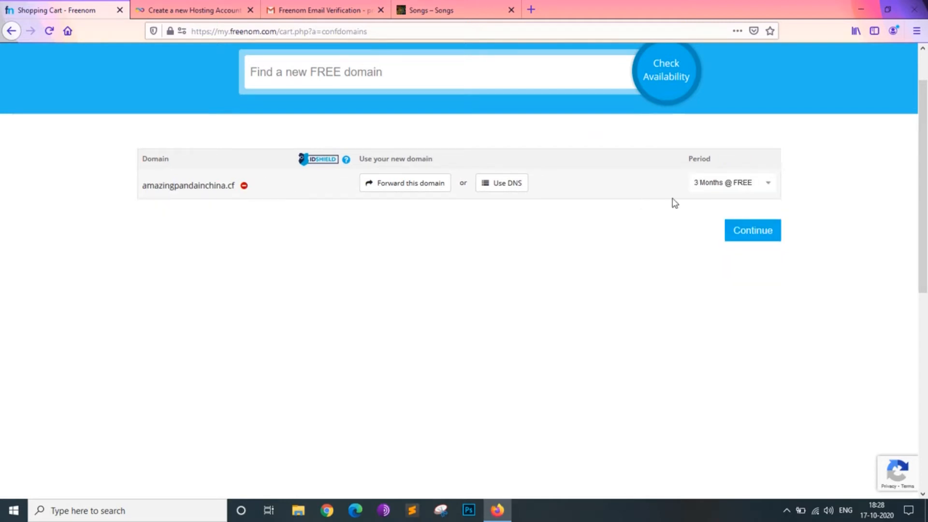
- Set the registration period of amazingpandainchina.cf to 12 Months @ FREE and view the example site howtohostfree.cf
left_click(735, 182)
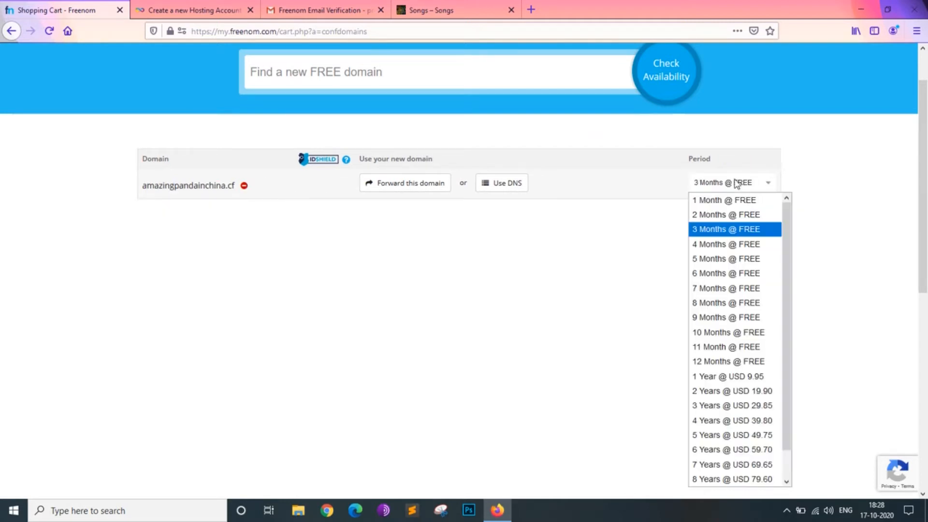
left_click(747, 364)
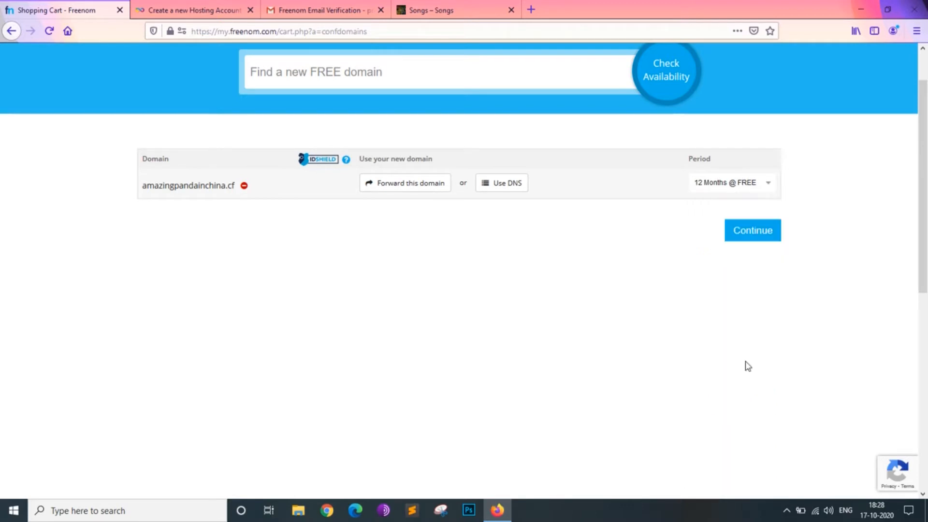
left_click(457, 8)
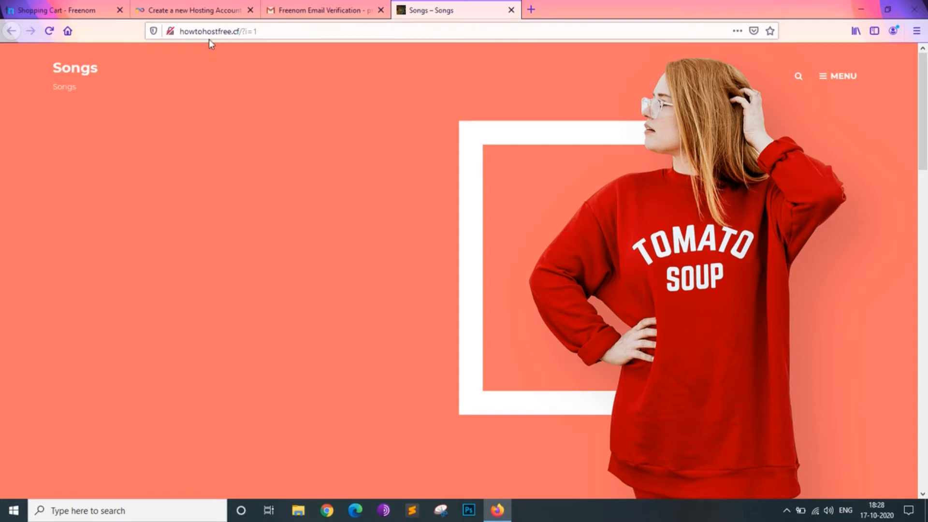
left_click(81, 3)
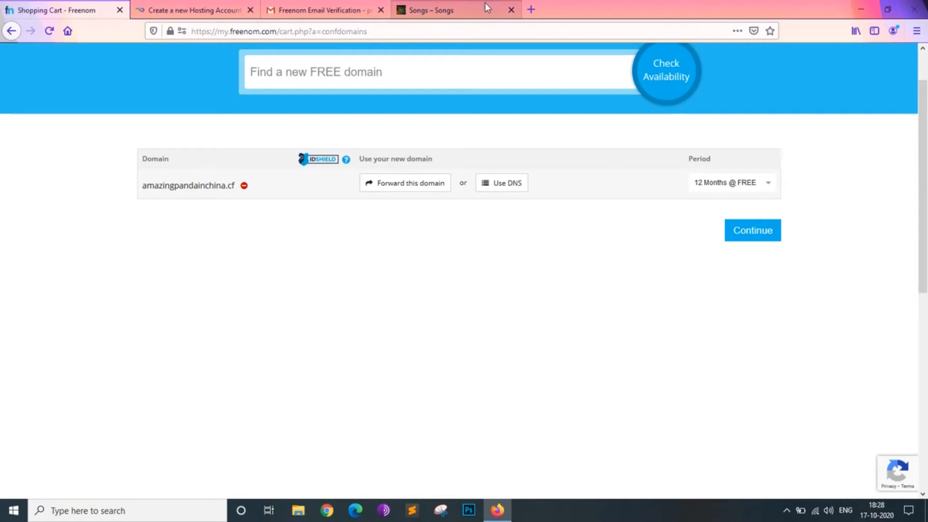
- Continue to the order review, sign in to the Freenom account, agree to the terms and complete the domain order
left_click(759, 241)
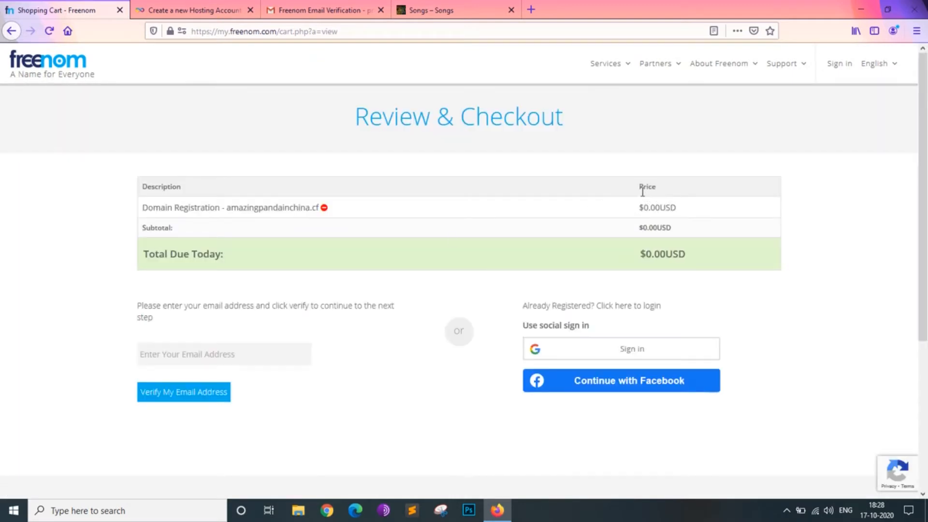
type("muk")
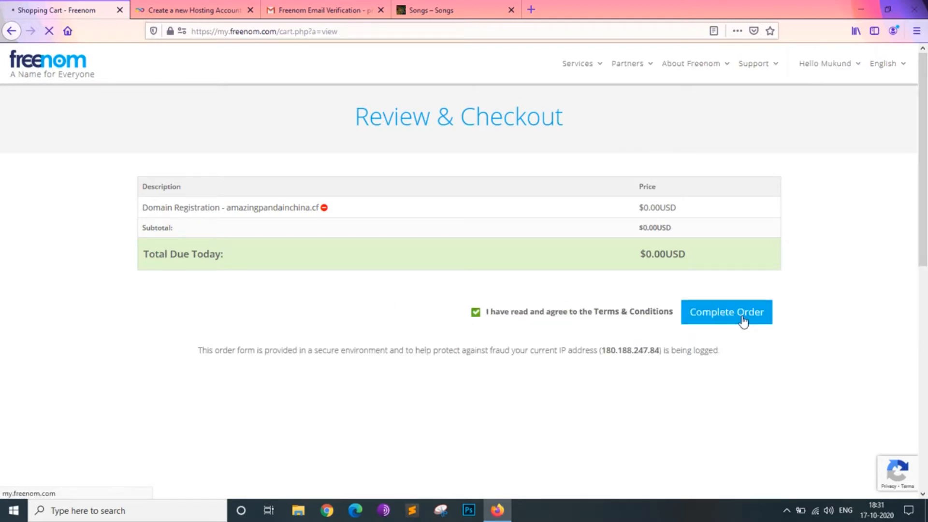
- Switch to the InfinityFree hosting account form and clear its subdomain
left_click(241, 9)
key("BackSpace")
key("BackSpace")
key("BackSpace")
key("BackSpace")
key("BackSpace")
key("BackSpace")
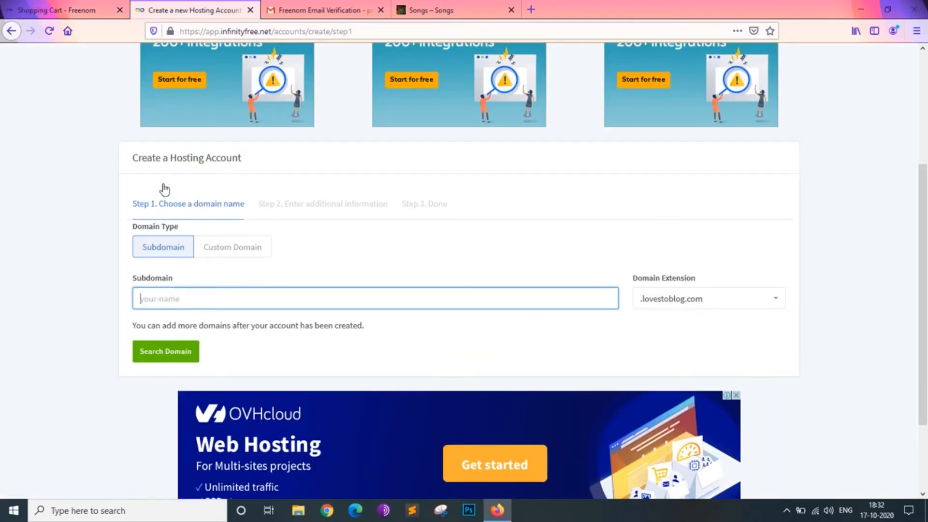
- Return to the Freenom order confirmation and open the My Domains list
left_click(53, 10)
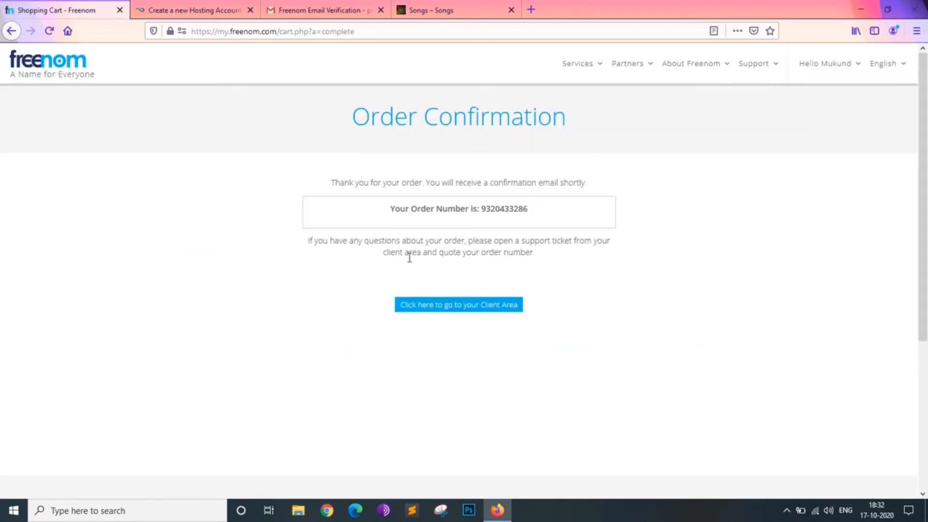
scroll(408, 256, "down", 5)
left_click(165, 324)
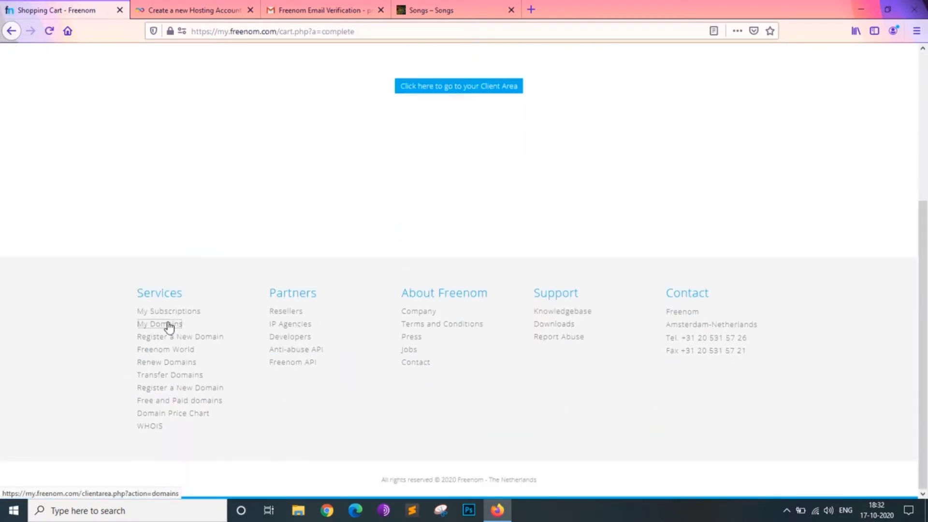
- Enter amazingpandainchina as the subdomain in the InfinityFree hosting account form
left_click(190, 12)
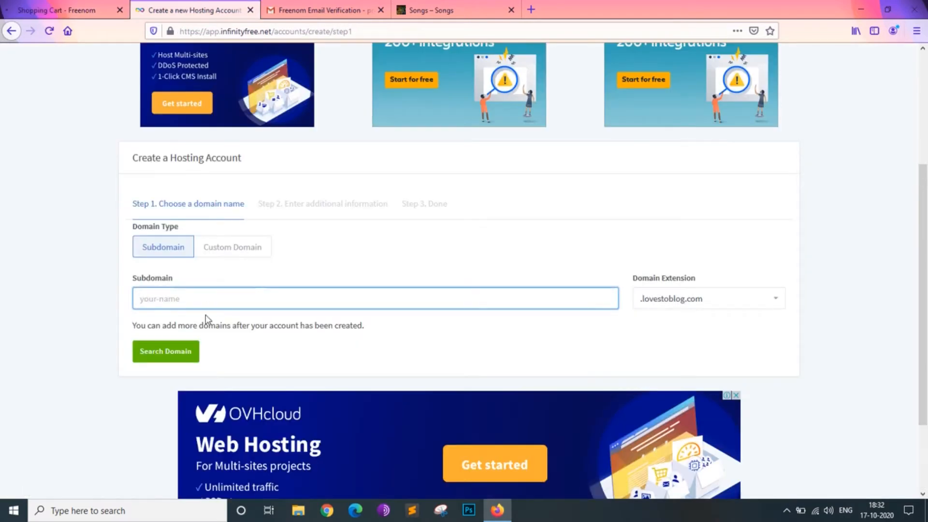
type("amazingpandainchina")
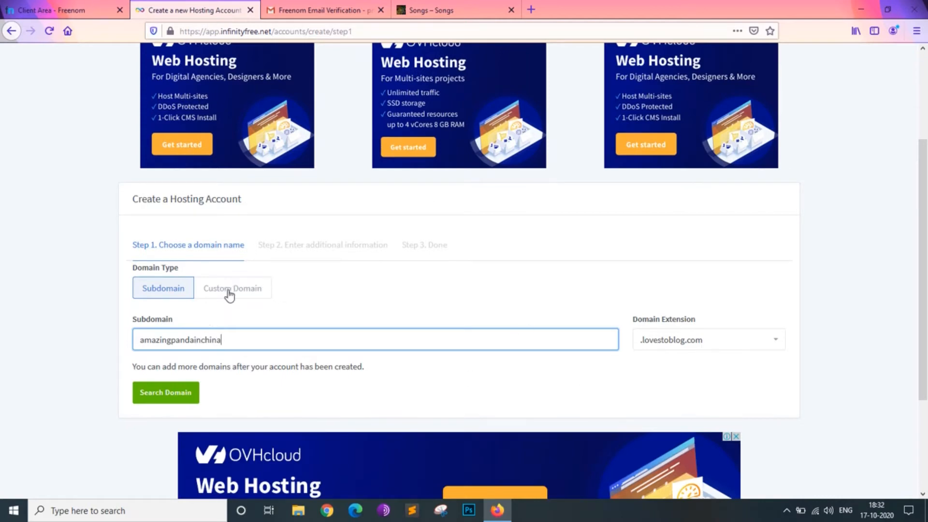
- Open the management page of amazingpandainchina.cf in Freenom and copy the full domain name
left_click(73, 10)
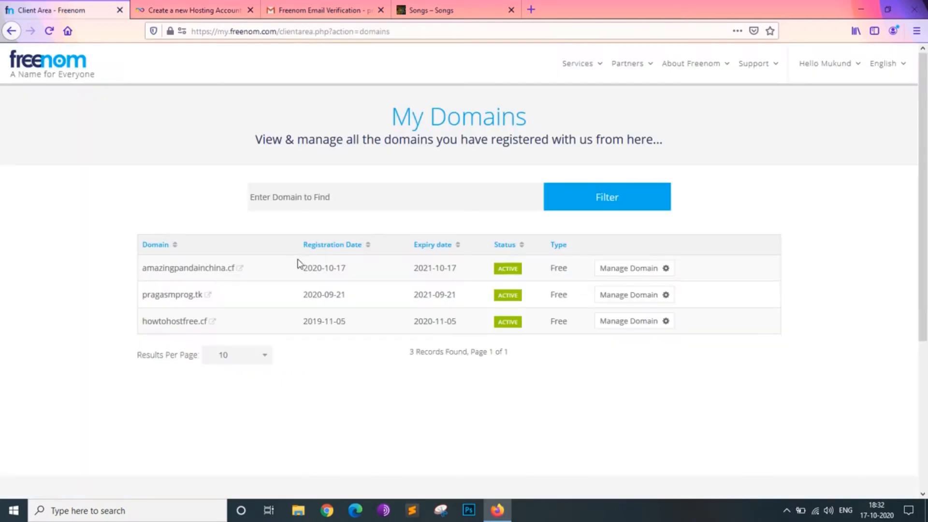
left_click(618, 269)
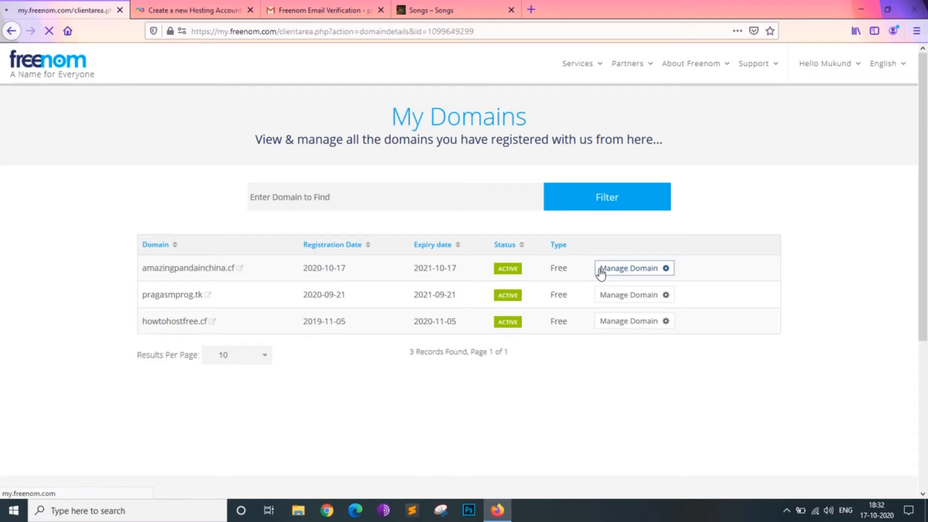
scroll(251, 231, "down", 2)
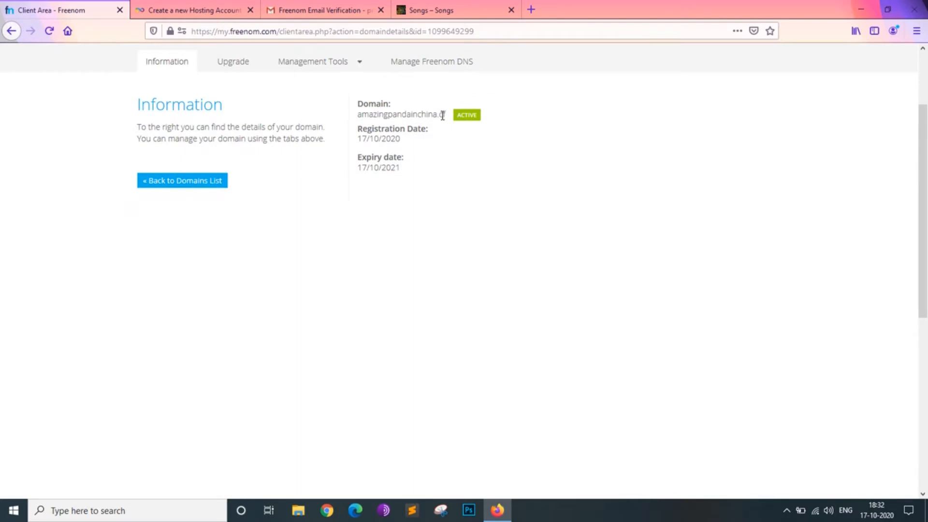
left_click_drag(447, 114, 351, 116)
key("ctrl+c")
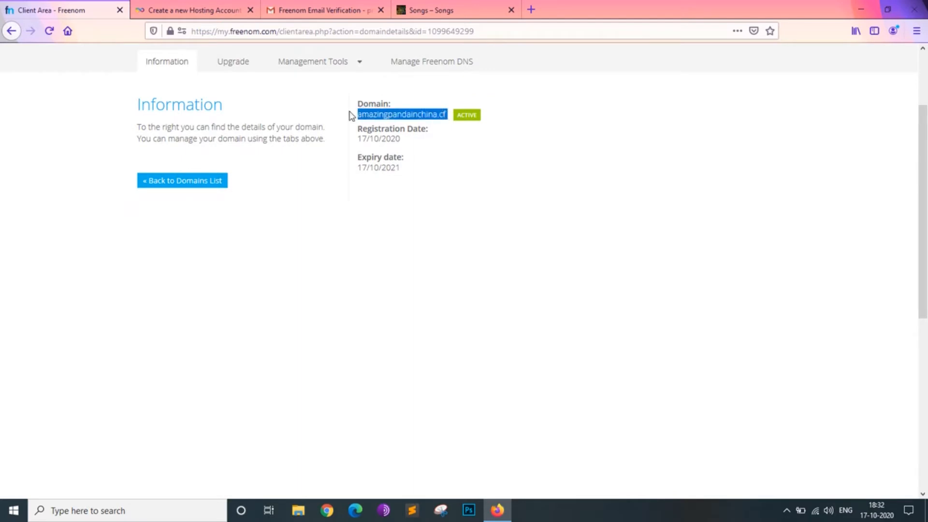
- Choose Custom Domain for the InfinityFree hosting account, enter amazingpandainchina.cf and search for the domain
left_click(197, 10)
left_click(237, 296)
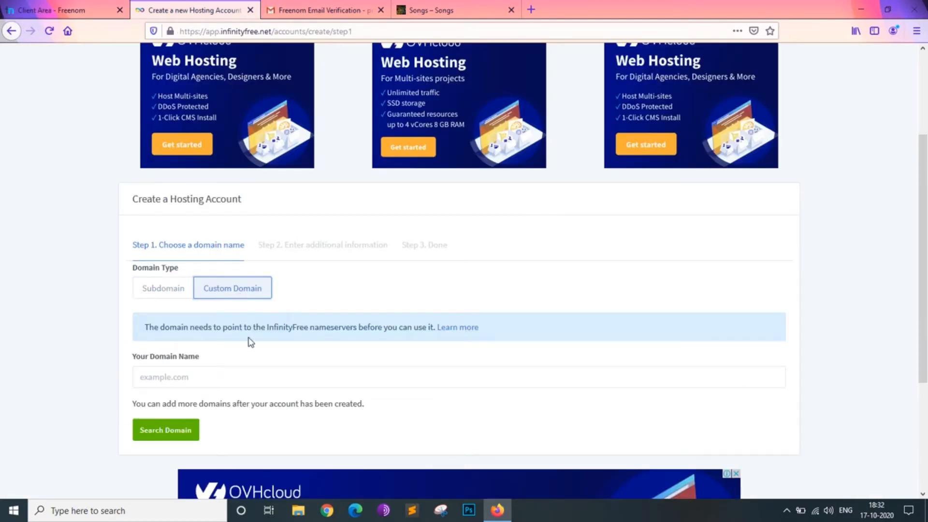
left_click(244, 377)
key("ctrl+v")
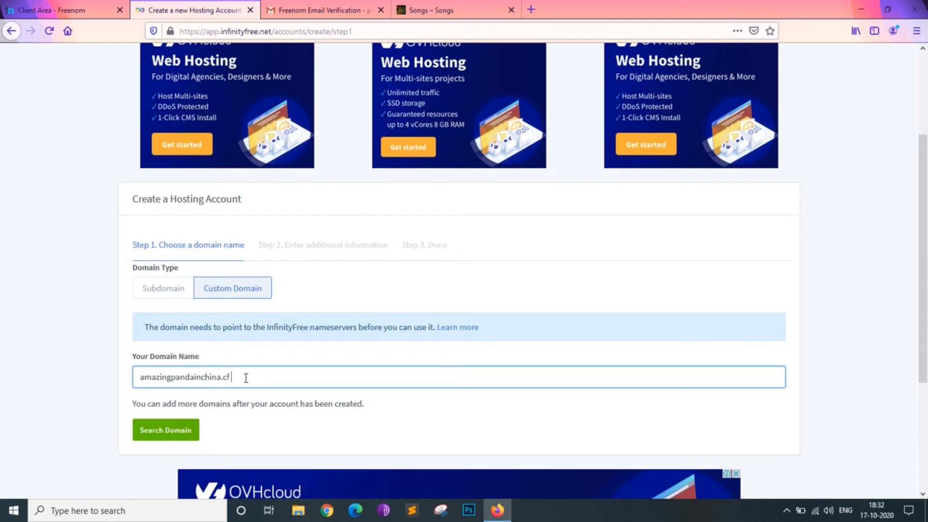
left_click(173, 435)
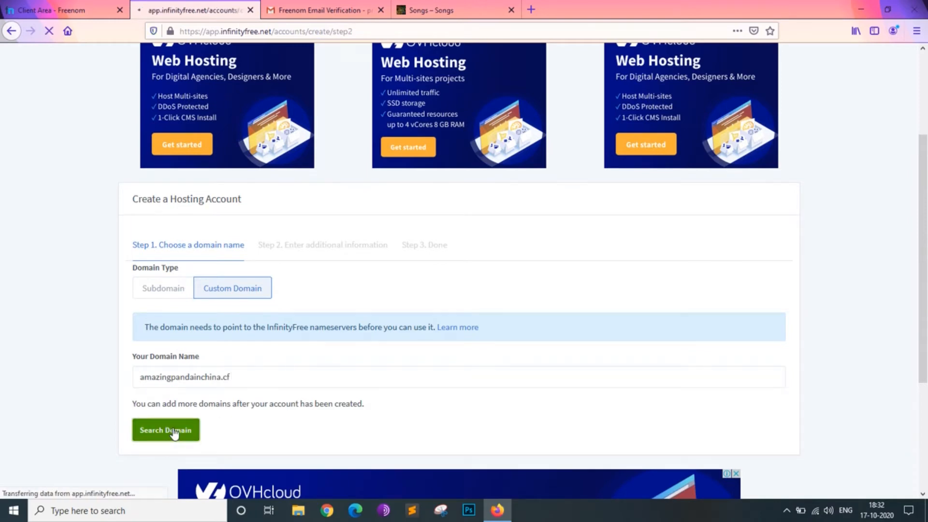
- Leave the account password empty, pass the reCAPTCHA check and create the hosting account for amazingpandainchina.cf
scroll(220, 396, "down", 3)
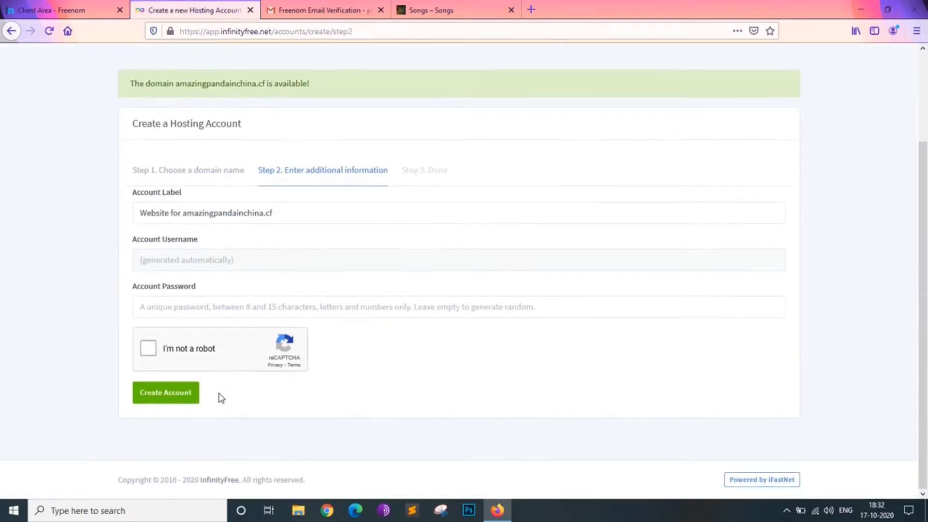
left_click(244, 306)
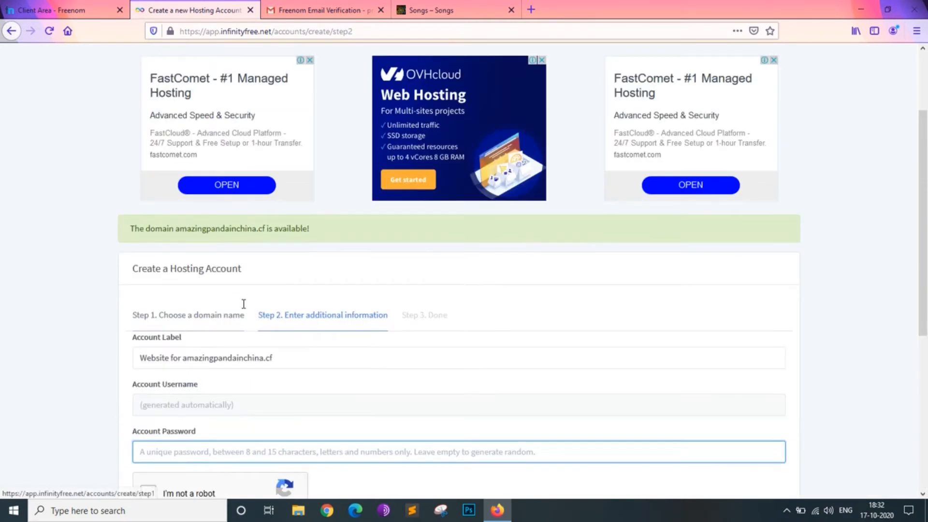
scroll(182, 339, "down", 3)
left_click(149, 372)
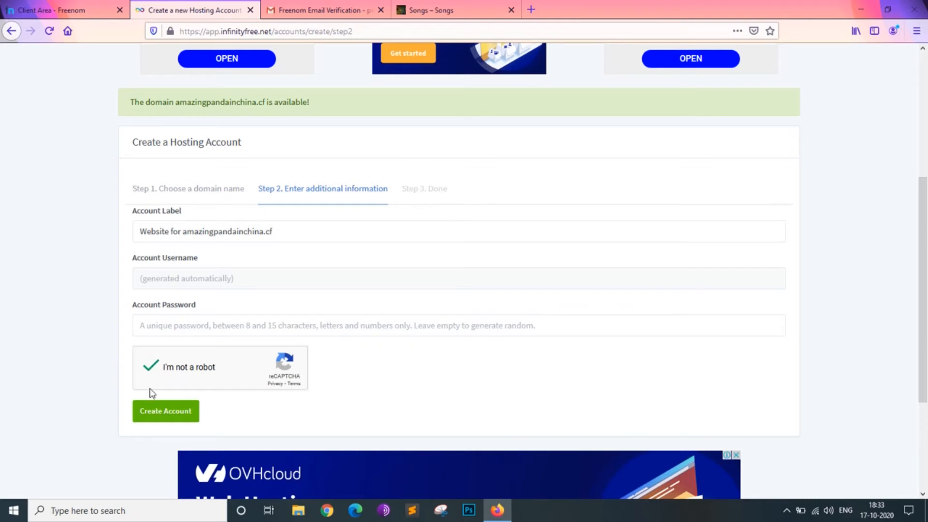
left_click(151, 412)
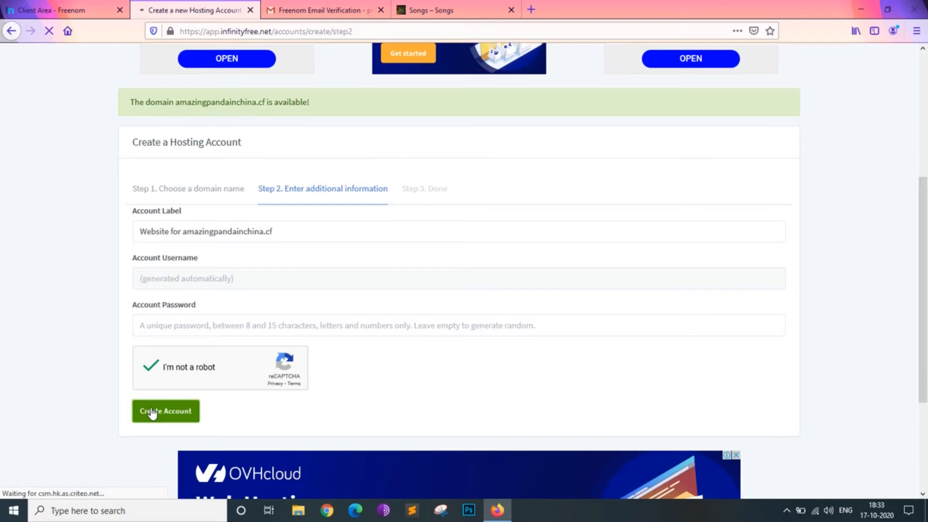
left_click(79, 9)
left_click(162, 10)
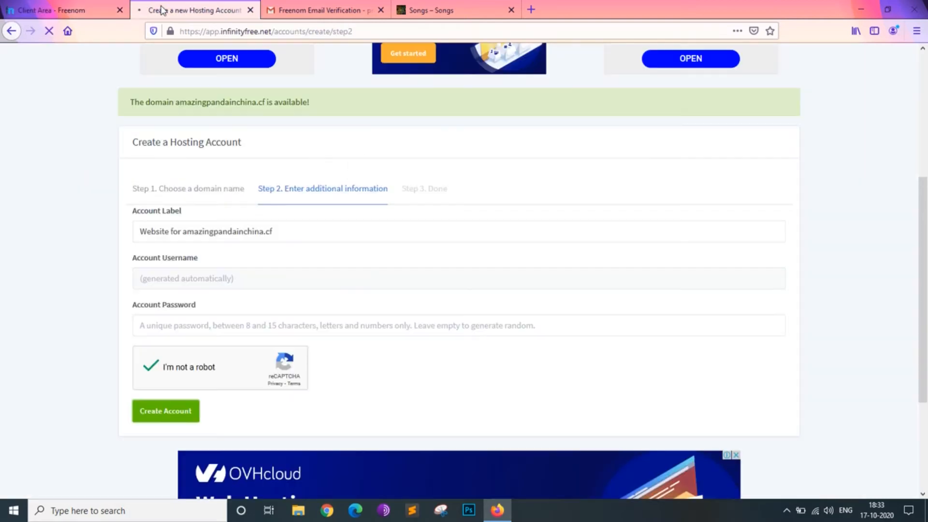
scroll(204, 297, "down", 2)
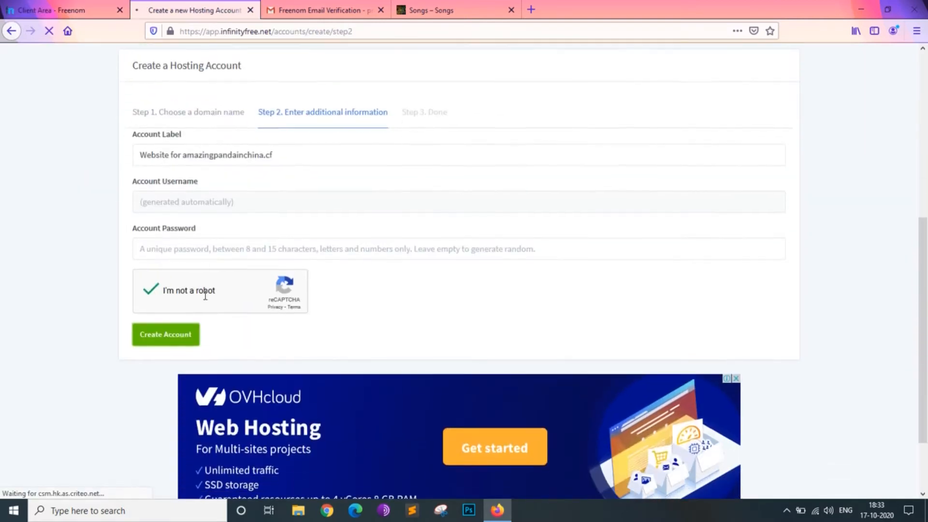
scroll(206, 300, "up", 2)
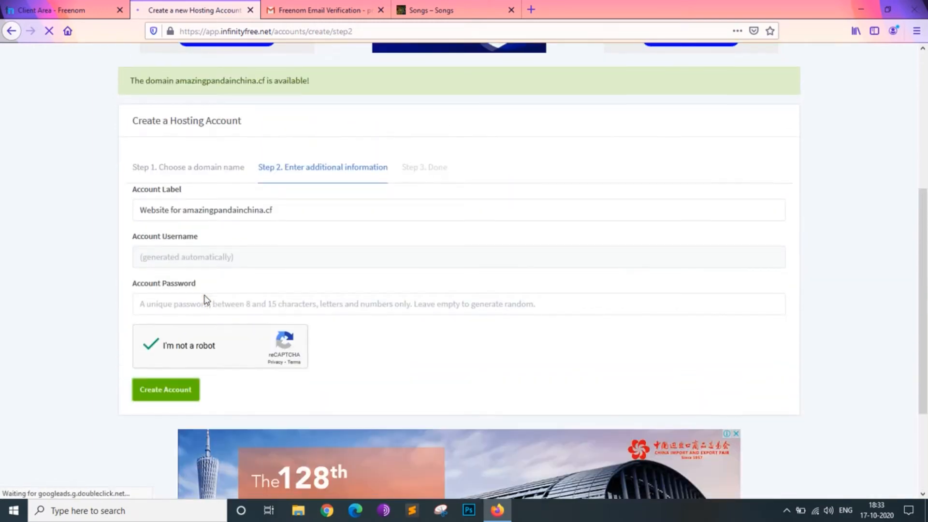
scroll(207, 300, "down", 1)
scroll(207, 300, "up", 2)
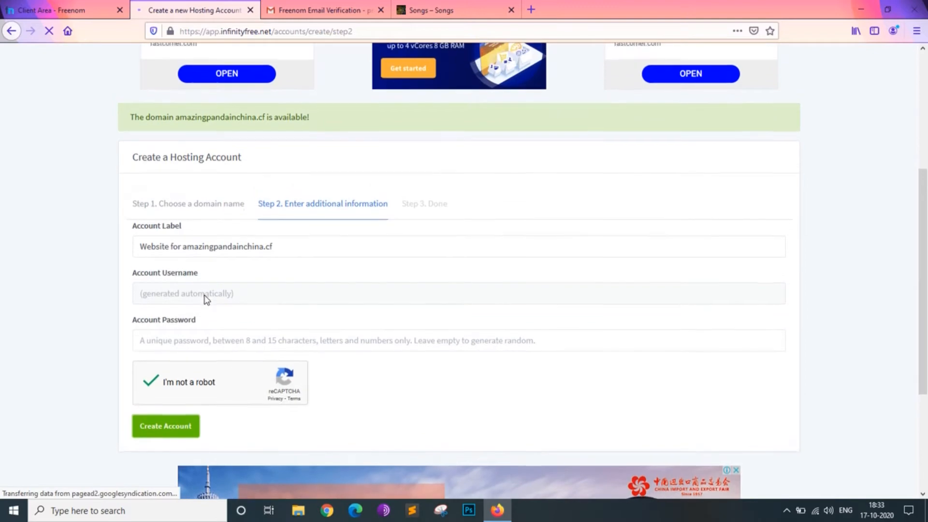
- Submit the hosting account form again and copy the nameserver ns1.epizy.com from the notice
scroll(207, 300, "down", 1)
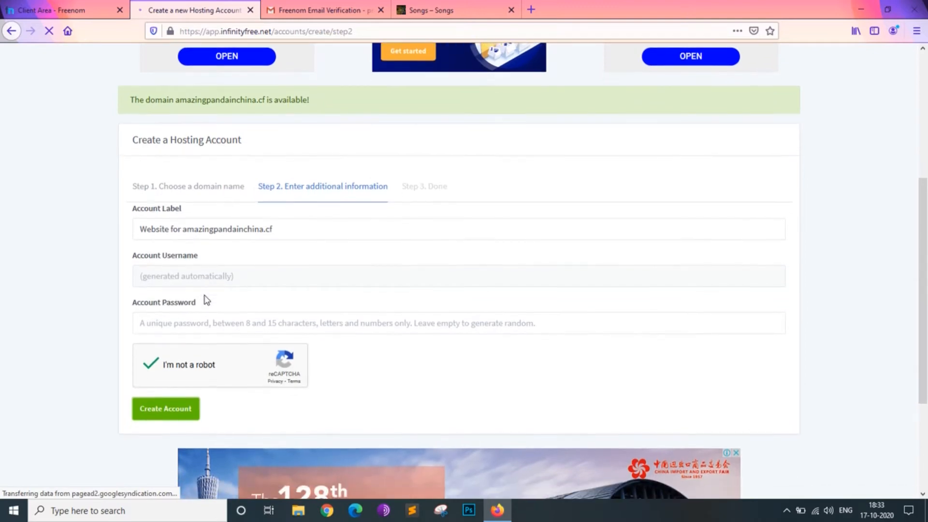
left_click(175, 405)
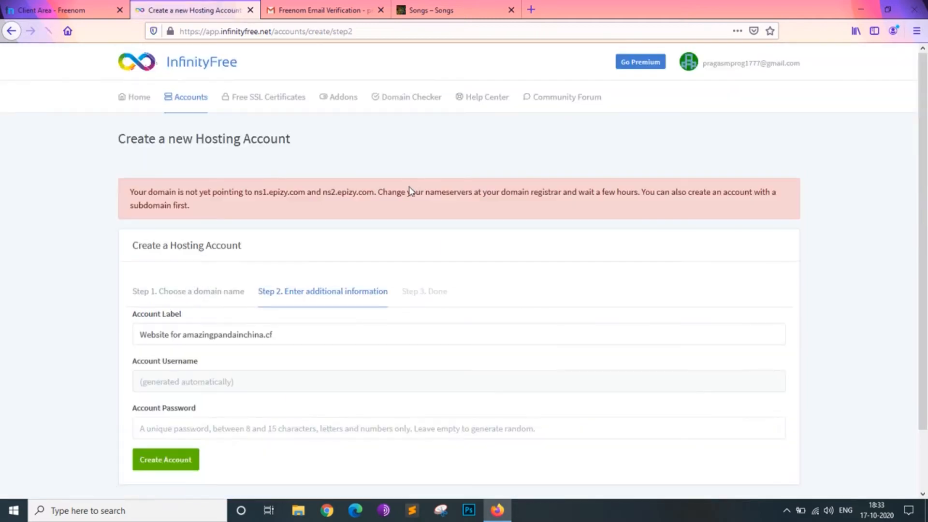
scroll(358, 296, "down", 1)
left_click_drag(184, 169, 438, 339)
left_click(438, 339)
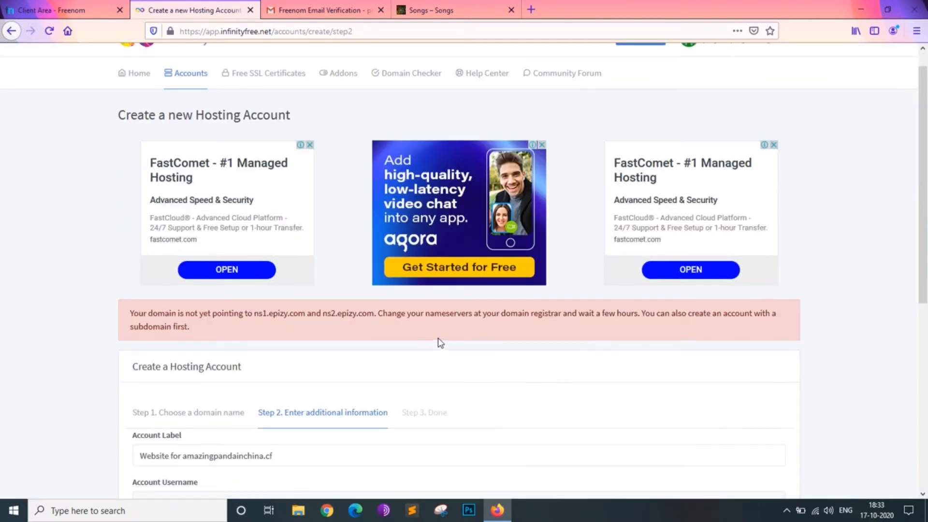
scroll(251, 346, "down", 3)
scroll(251, 348, "down", 2)
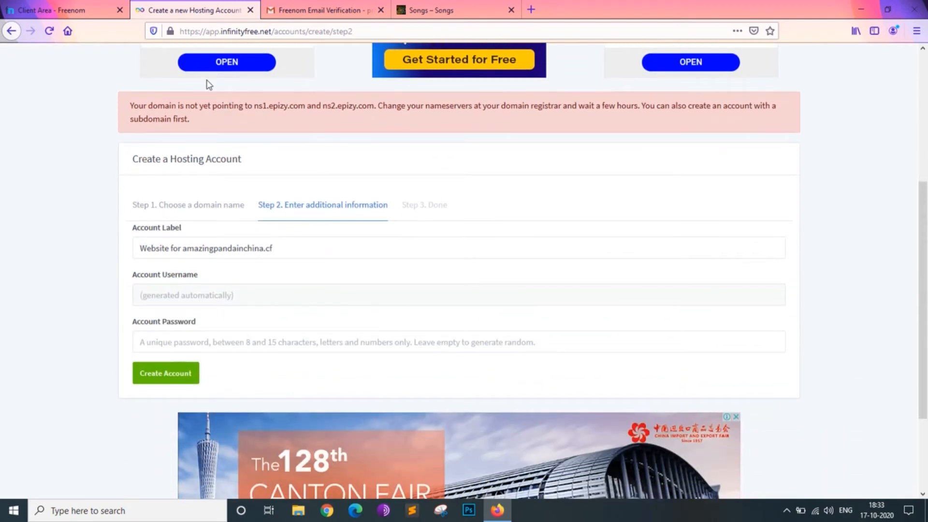
left_click_drag(177, 108, 306, 110)
key("ctrl+c")
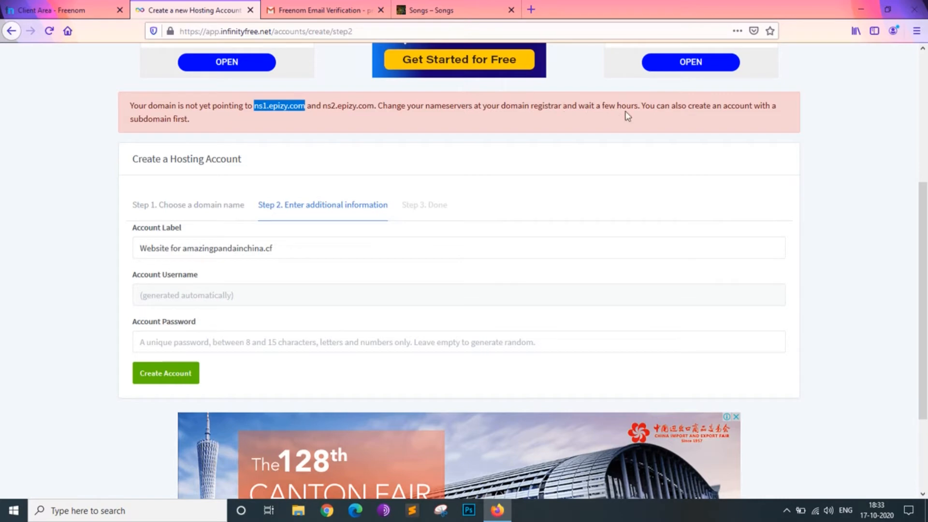
- Switch to Freenom and open the nameserver settings of amazingpandainchina.cf
left_click(68, 9)
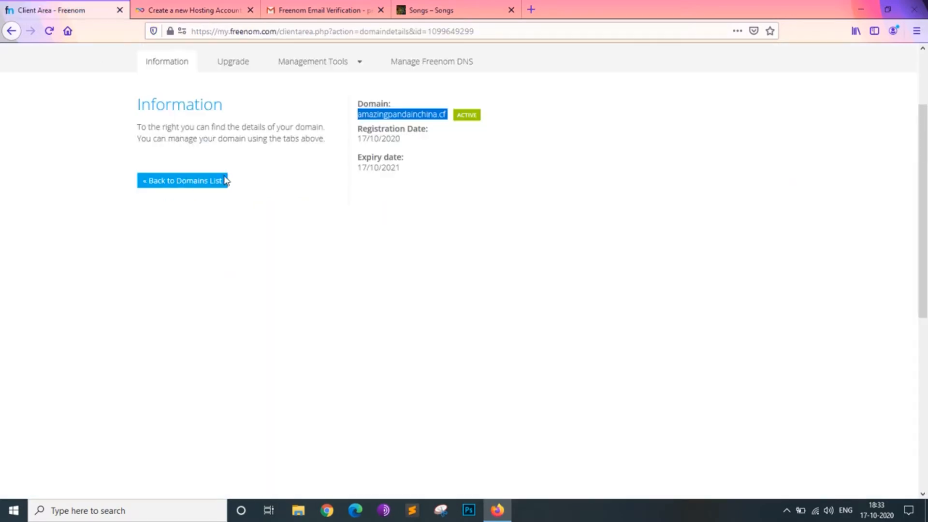
scroll(312, 247, "up", 3)
scroll(314, 244, "down", 5)
scroll(313, 242, "up", 6)
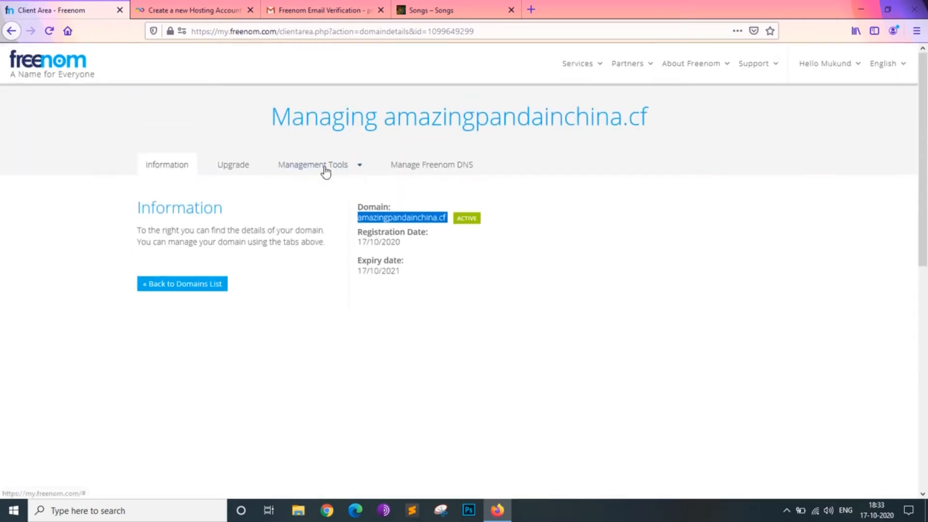
left_click(325, 169)
left_click(314, 190)
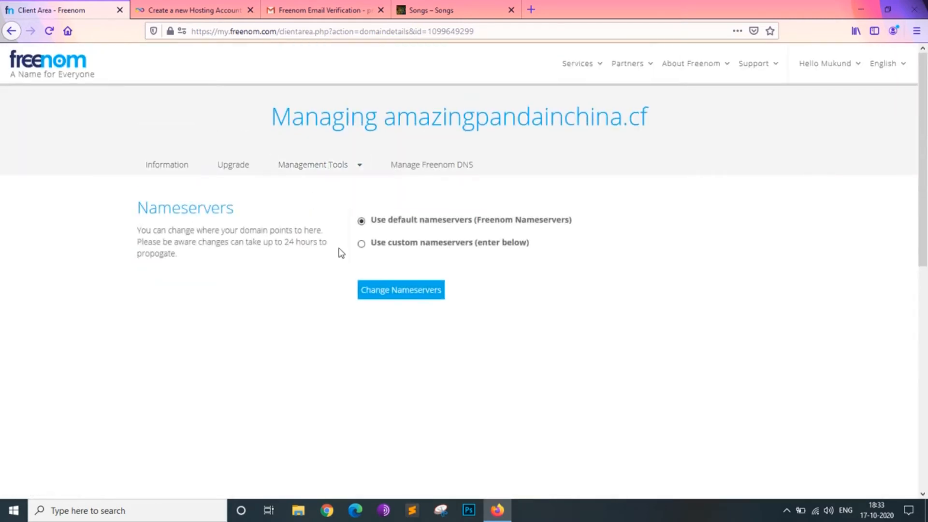
- Choose custom nameservers for the domain and enter ns1.epizy.com as Nameserver 1
left_click(361, 243)
scroll(394, 244, "down", 3)
left_click(386, 213)
key("ctrl+v")
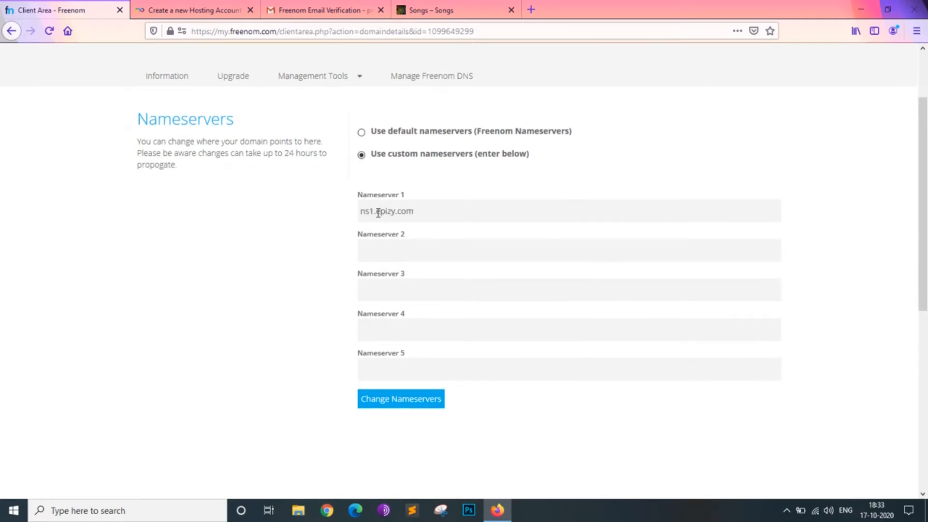
- Copy ns2.epizy.com from the InfinityFree notice, enter it as Nameserver 2 in Freenom and save the nameserver change
left_click(198, 9)
left_click_drag(322, 110, 370, 112)
key("ctrl+c")
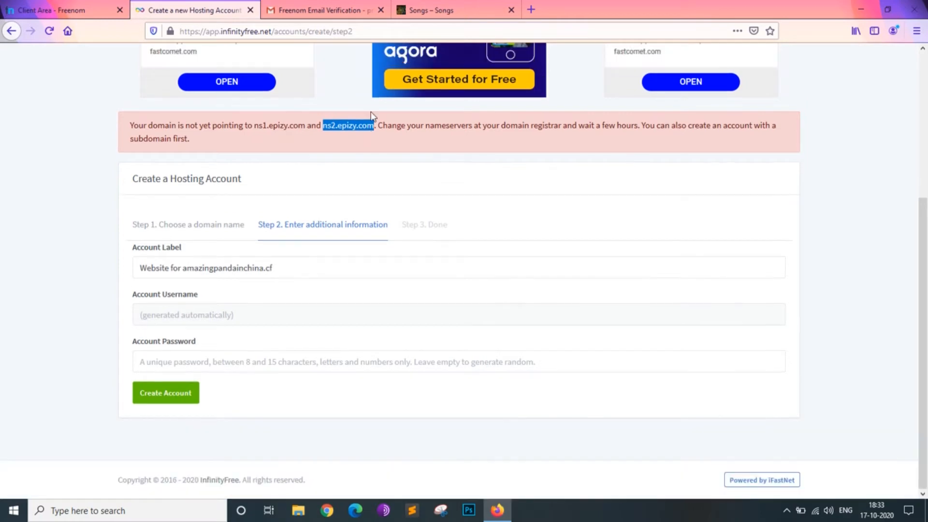
left_click(84, 7)
left_click(374, 252)
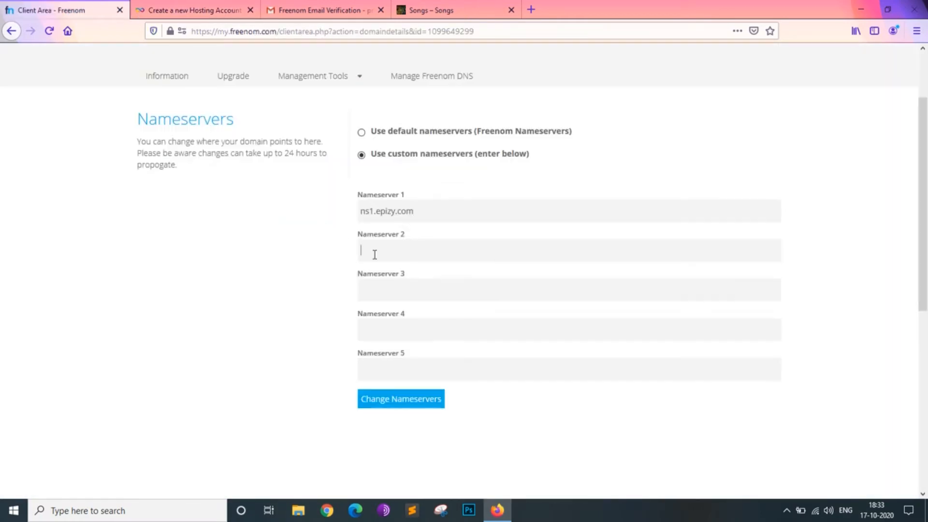
key("ctrl+v")
left_click(405, 404)
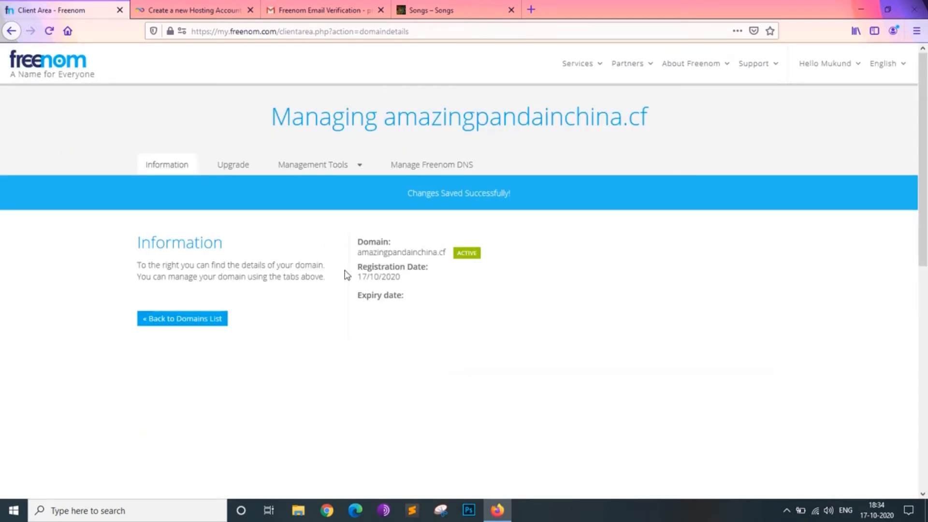
- Return to InfinityFree and resubmit the hosting account creation for amazingpandainchina.cf
scroll(358, 306, "down", 4)
scroll(358, 306, "up", 4)
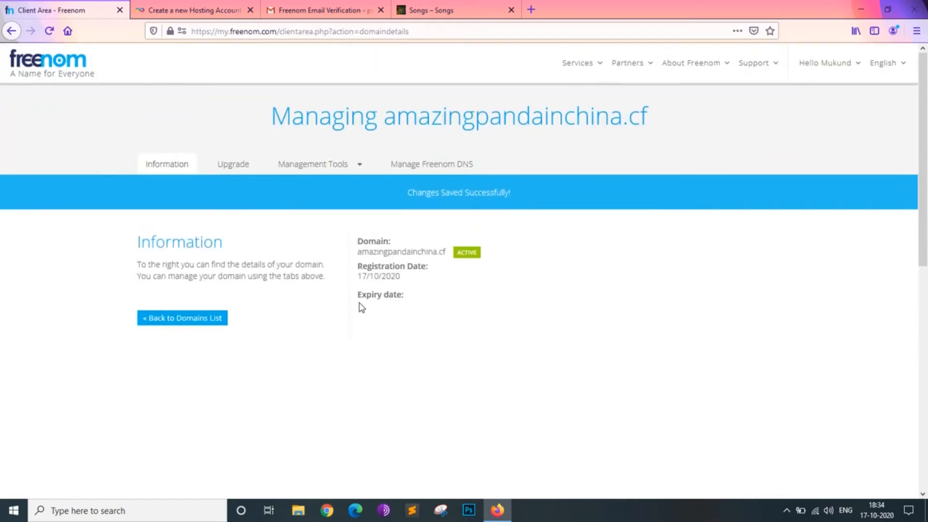
left_click(175, 3)
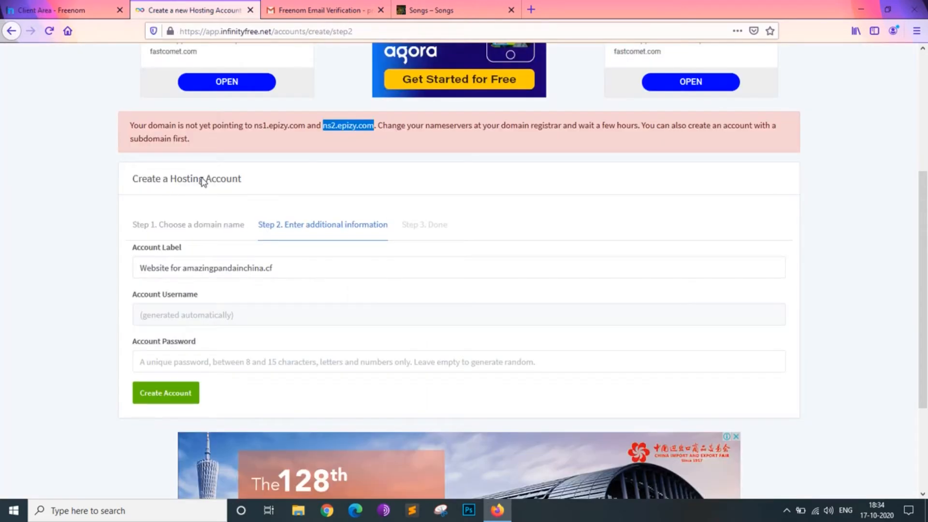
left_click(156, 388)
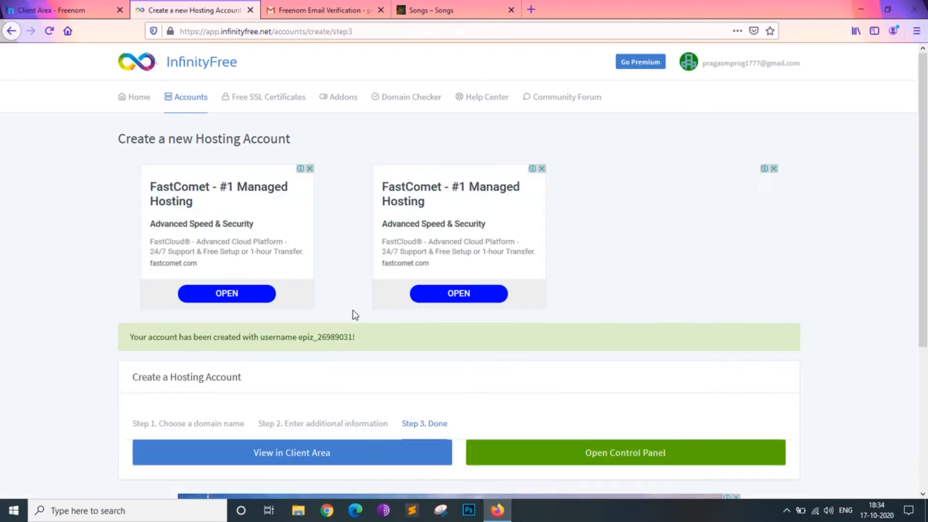
- Open the new hosting account in the client area and review its account, FTP and MySQL details
scroll(403, 434, "down", 4)
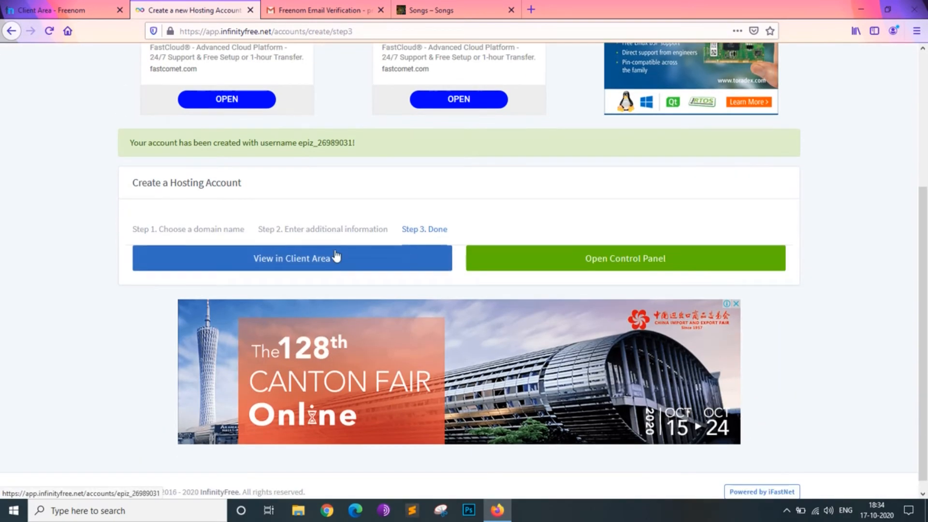
left_click(336, 262)
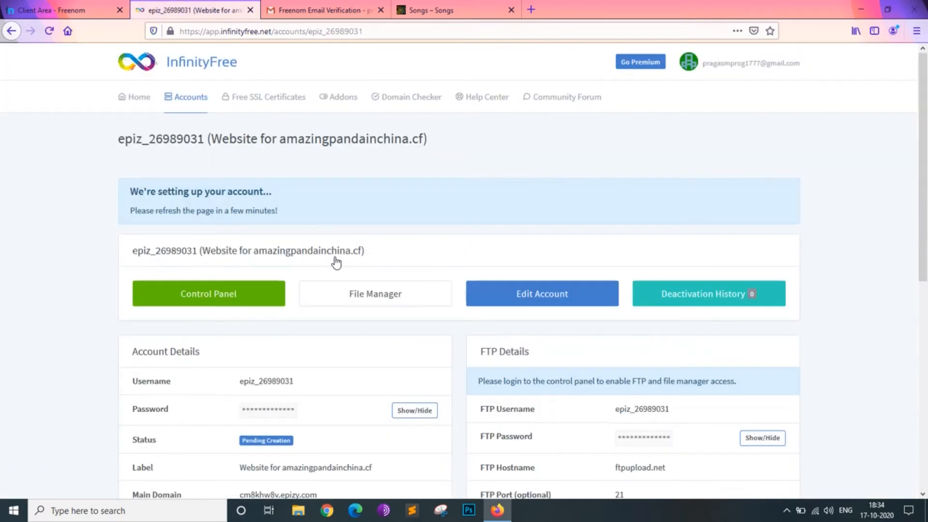
scroll(336, 262, "down", 3)
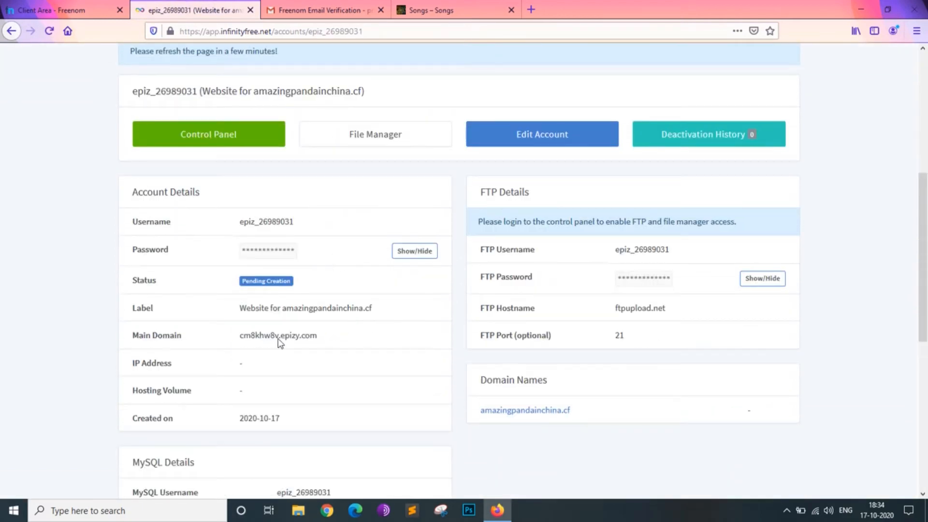
scroll(279, 376, "down", 6)
scroll(278, 372, "down", 1)
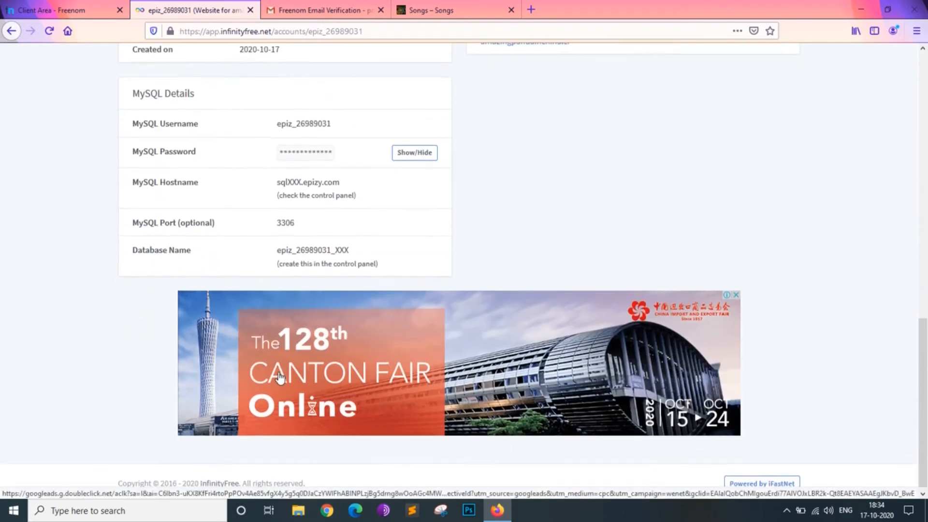
scroll(280, 375, "up", 8)
scroll(281, 376, "up", 3)
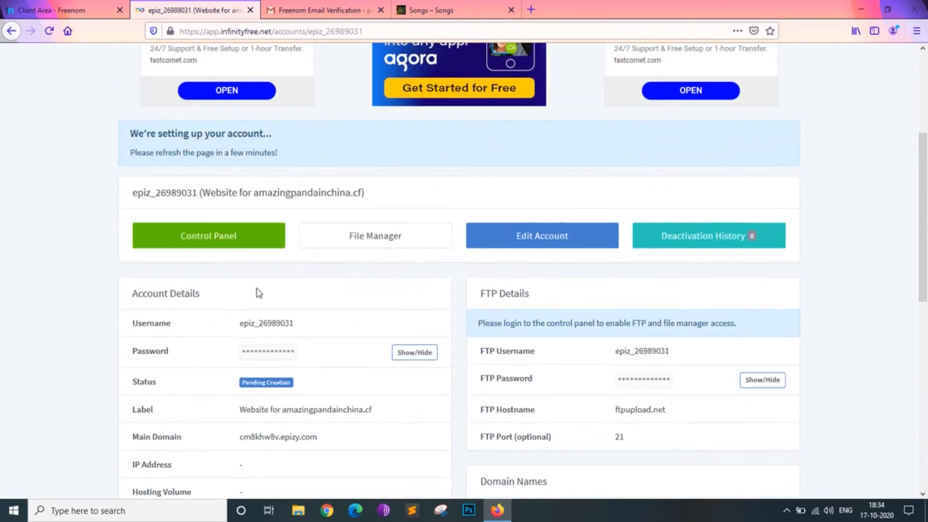
- Open the hosting account's control panel with service e-mails approved, and close the Gmail and Songs tabs
left_click(227, 236)
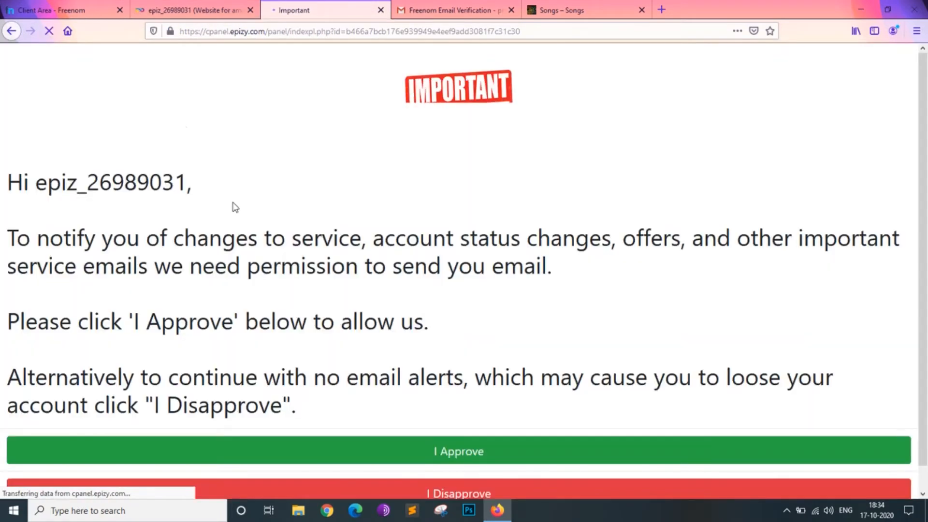
scroll(462, 384, "down", 1)
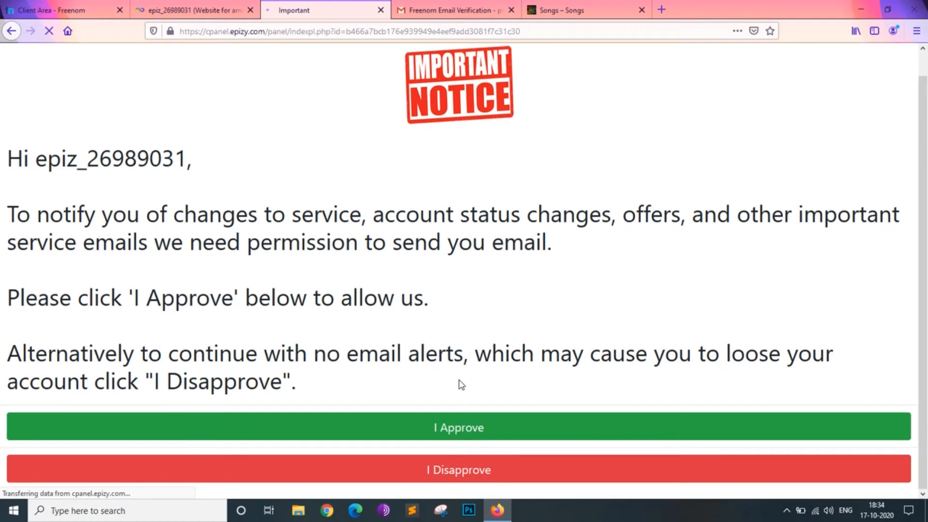
left_click(463, 431)
left_click(510, 11)
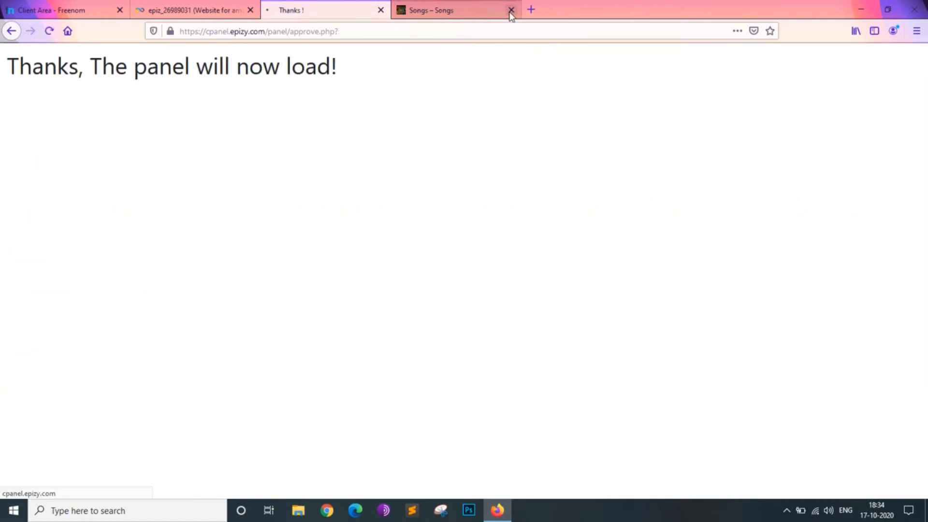
left_click(510, 11)
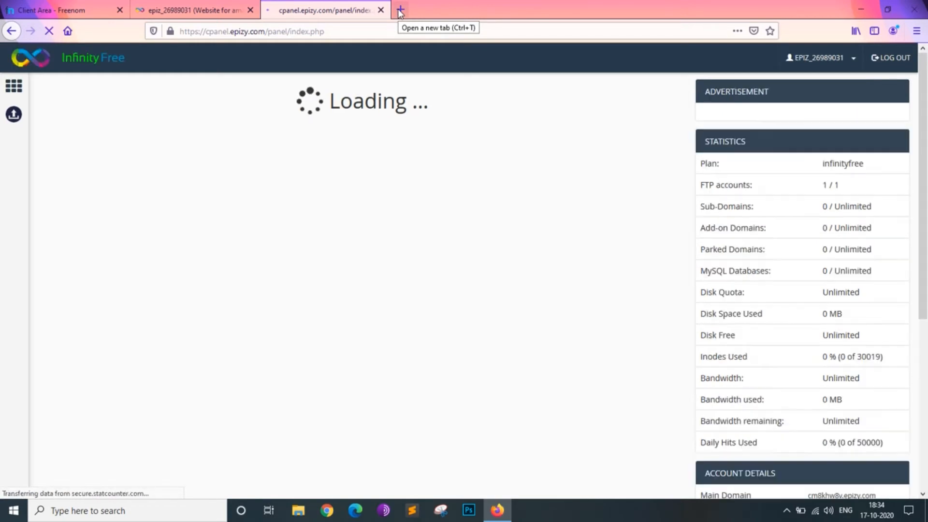
- Copy the domain name from Freenom and load amazingpandainchina.cf in a new browser tab
left_click(401, 10)
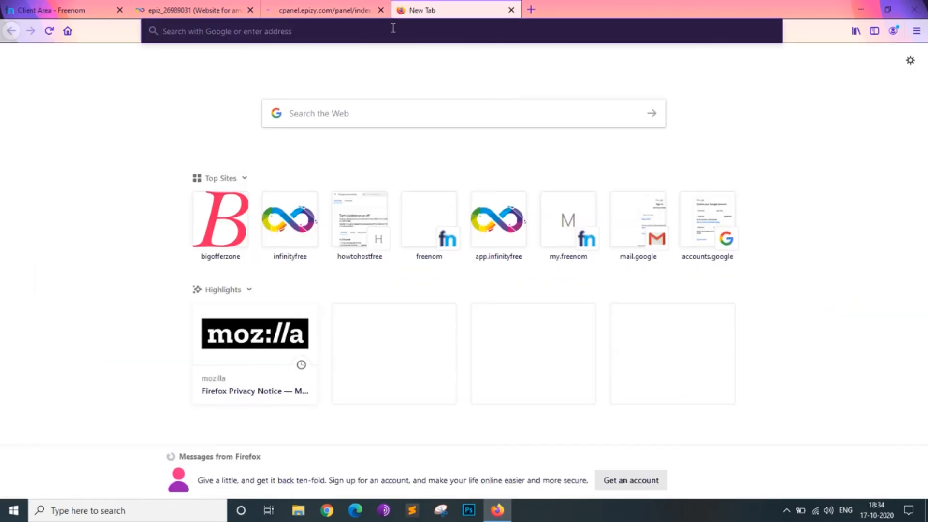
key("ctrl+v")
key("ctrl+a")
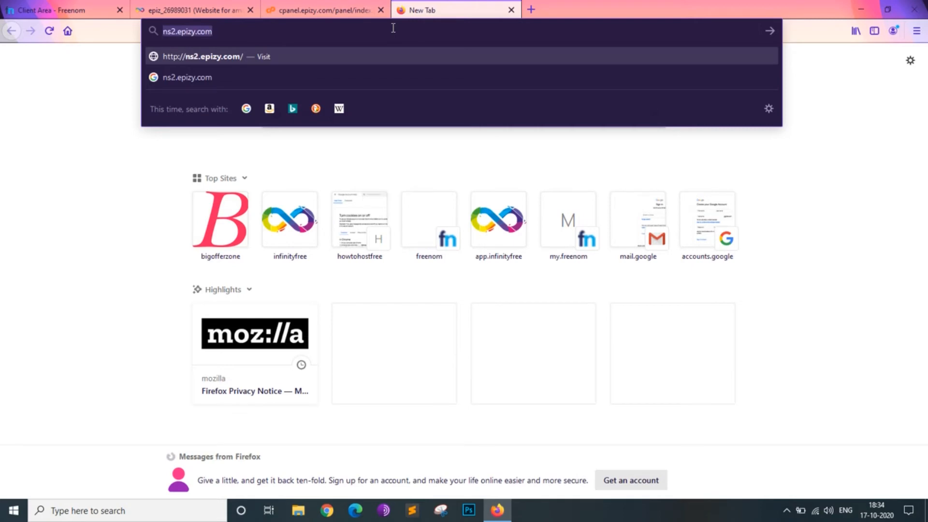
left_click(3, 5)
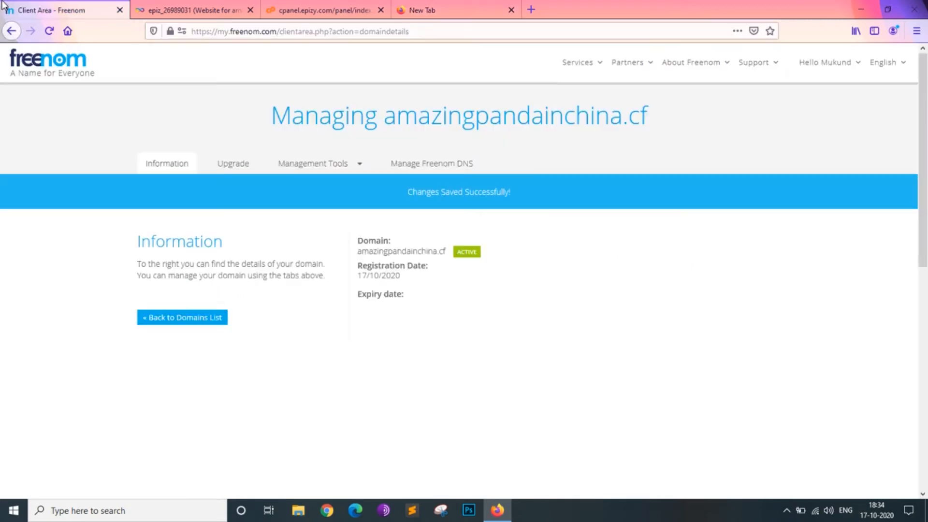
double_click(429, 250)
key("ctrl+c")
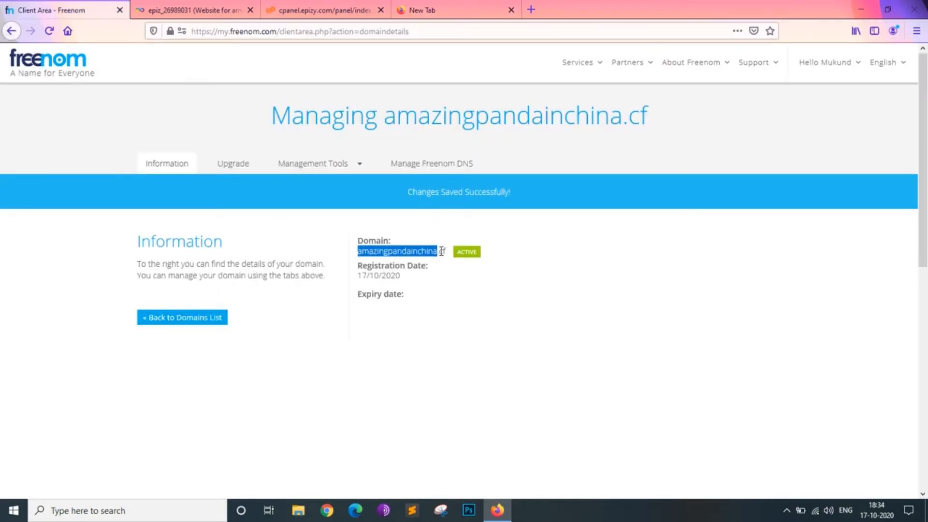
left_click(445, 3)
key("ctrl+v")
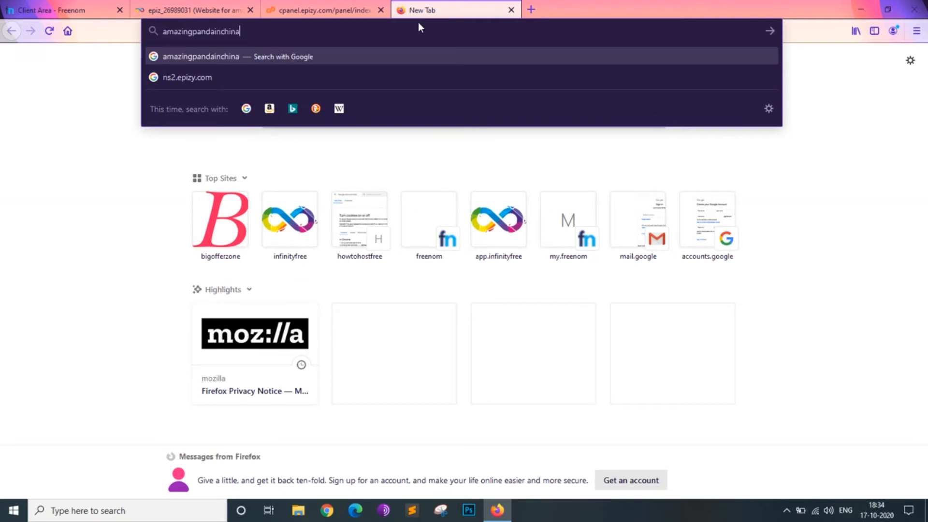
type(".cf")
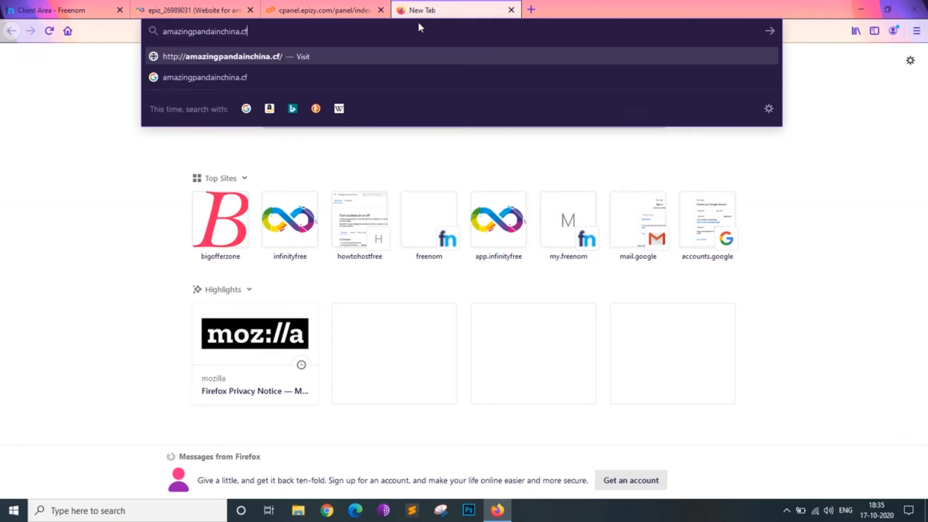
key("Return")
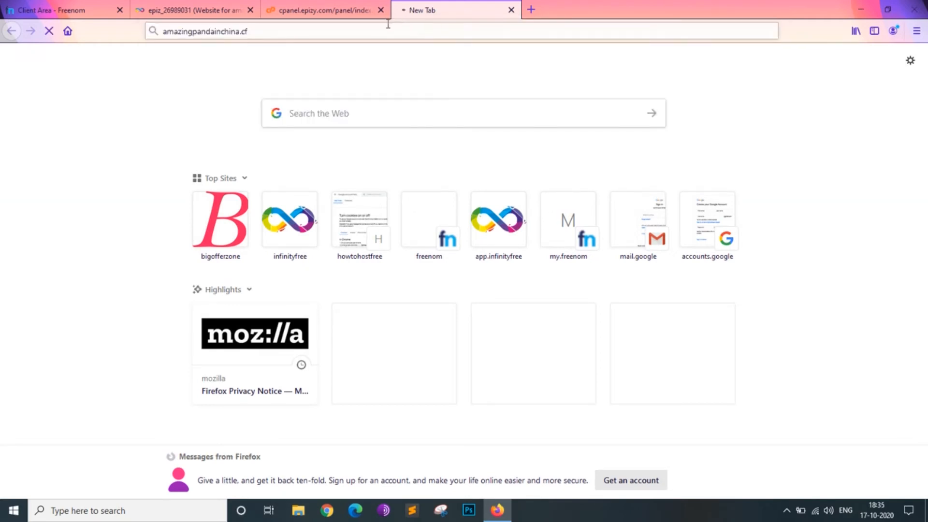
- Check whether the amazingpandainchina.cf site loads and reload the InfinityFree control panel's home page
left_click(317, 7)
scroll(313, 161, "down", 2)
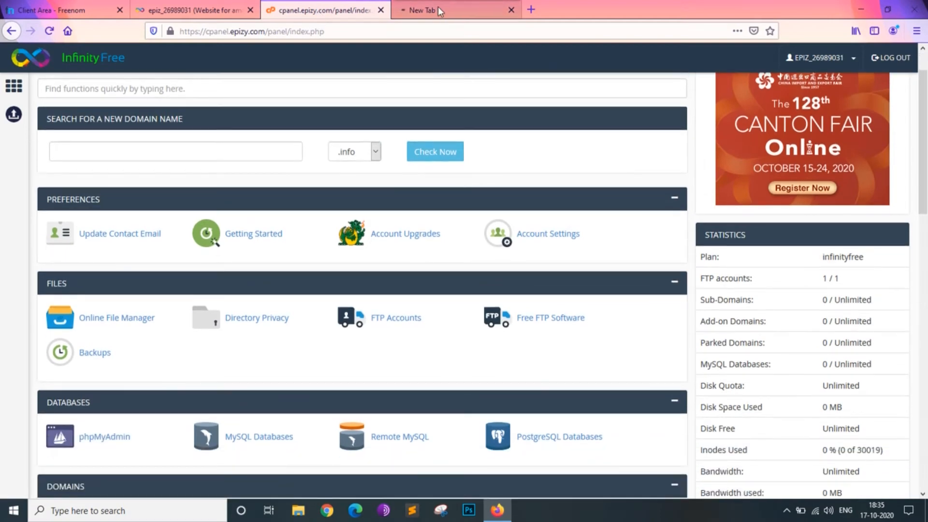
left_click(438, 7)
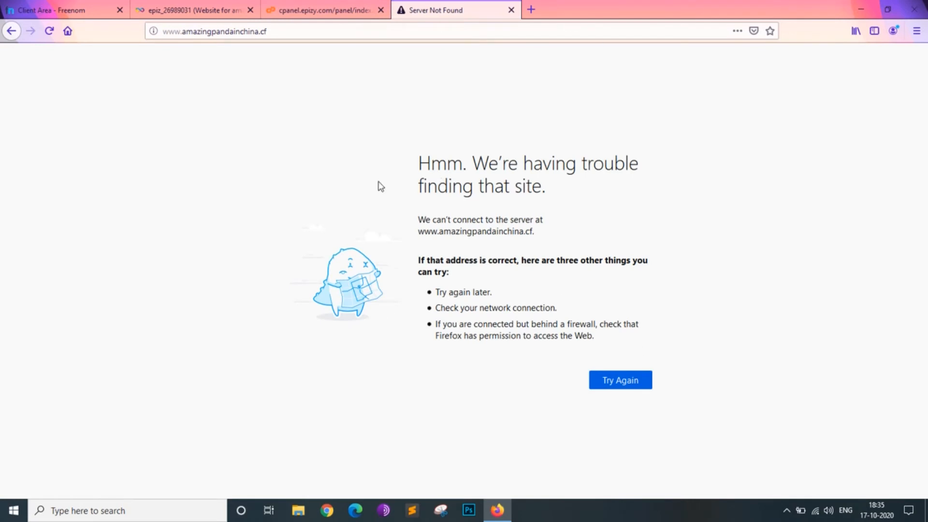
left_click(308, 8)
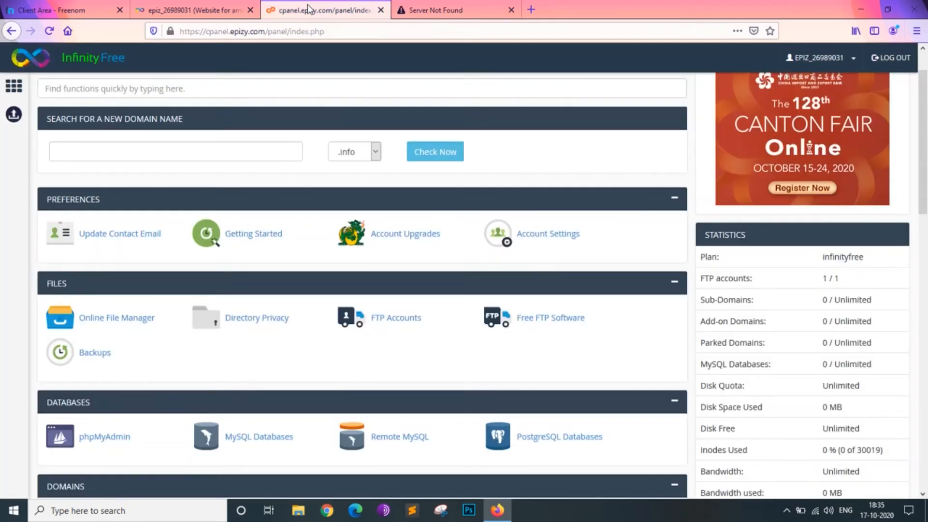
left_click(8, 95)
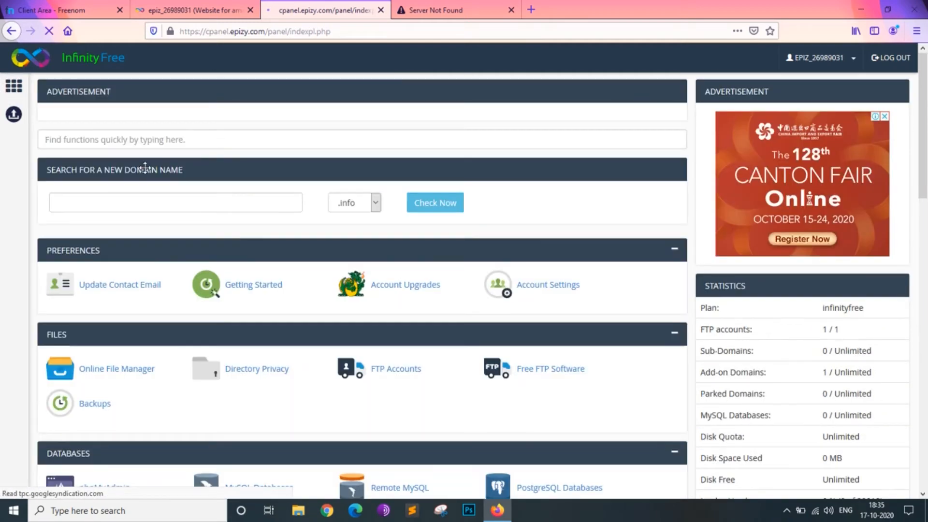
- Open the Softaculous Apps Installer from the hosting control panel and start the WordPress installation form
scroll(218, 213, "down", 8)
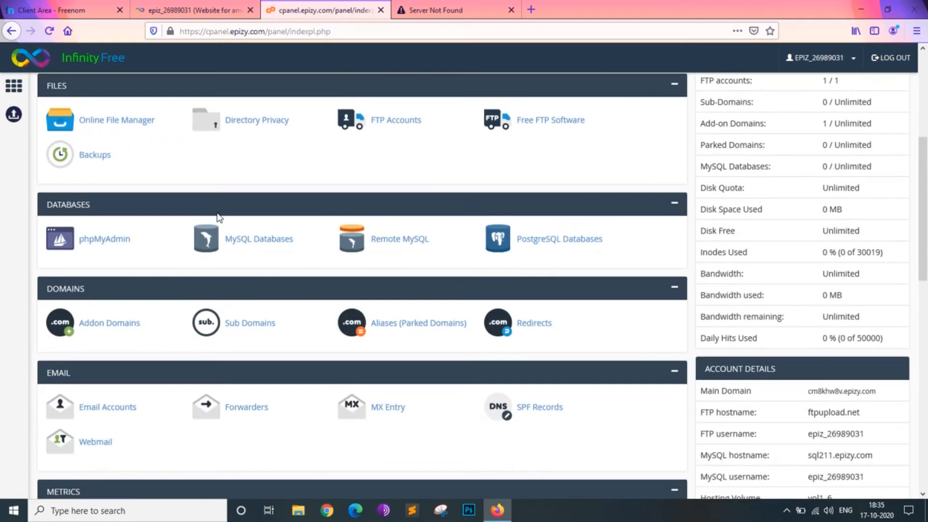
scroll(218, 218, "down", 5)
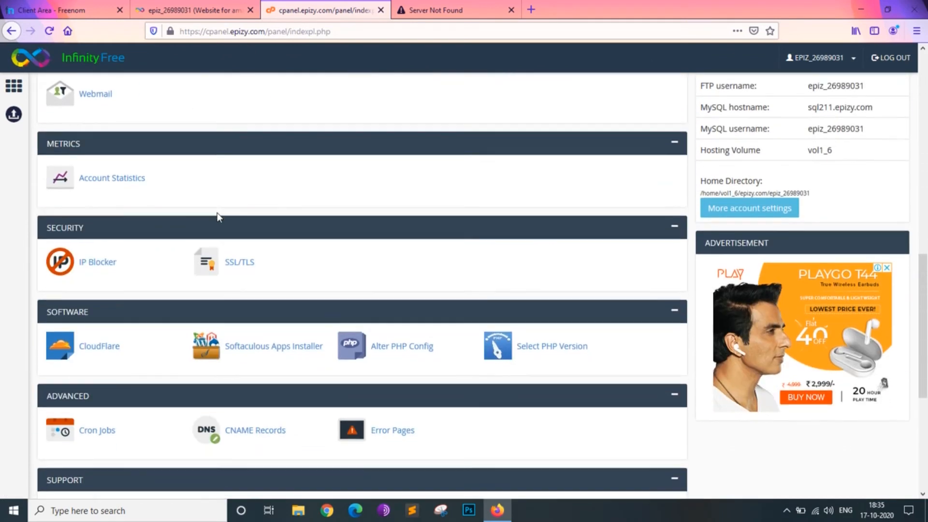
scroll(217, 216, "down", 2)
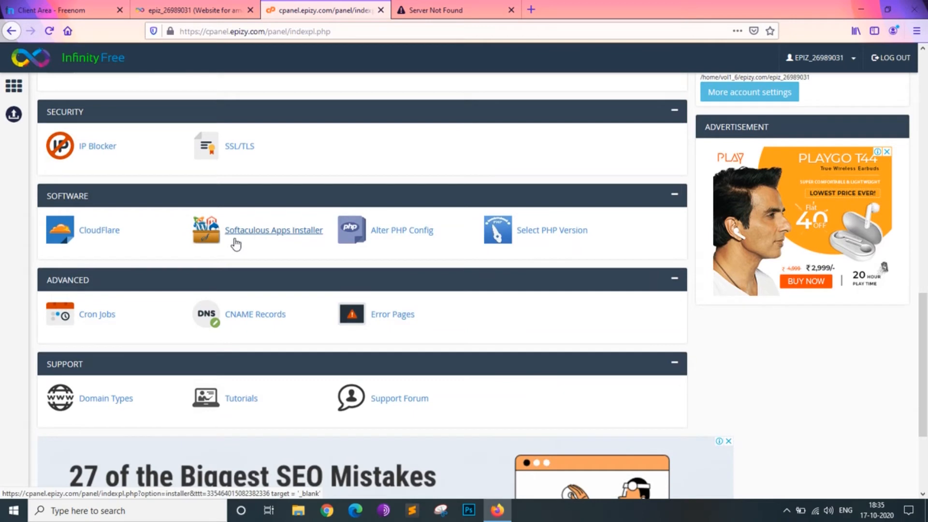
left_click(285, 239)
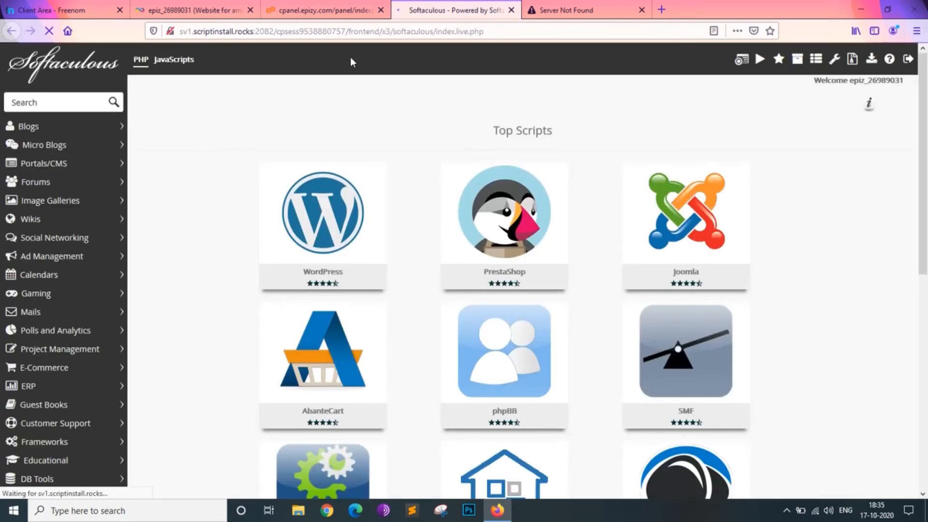
mouse_move(322, 245)
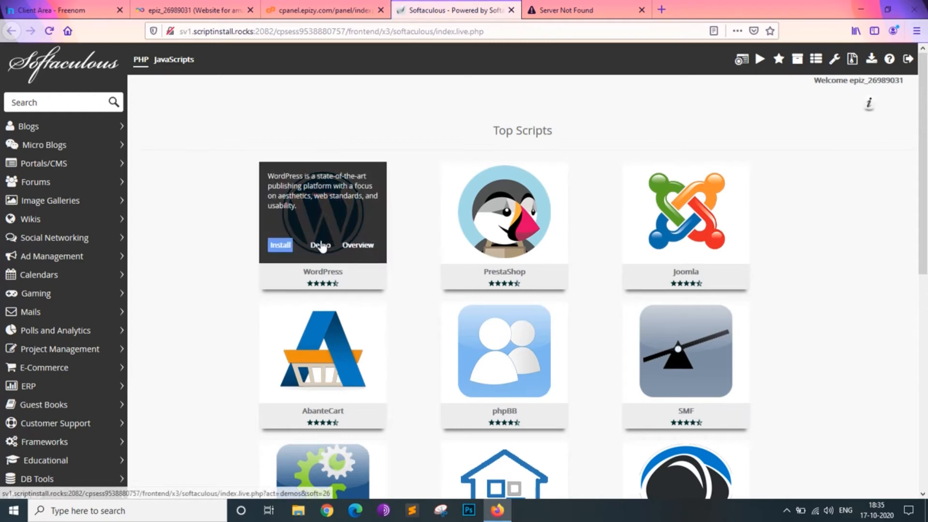
left_click(281, 245)
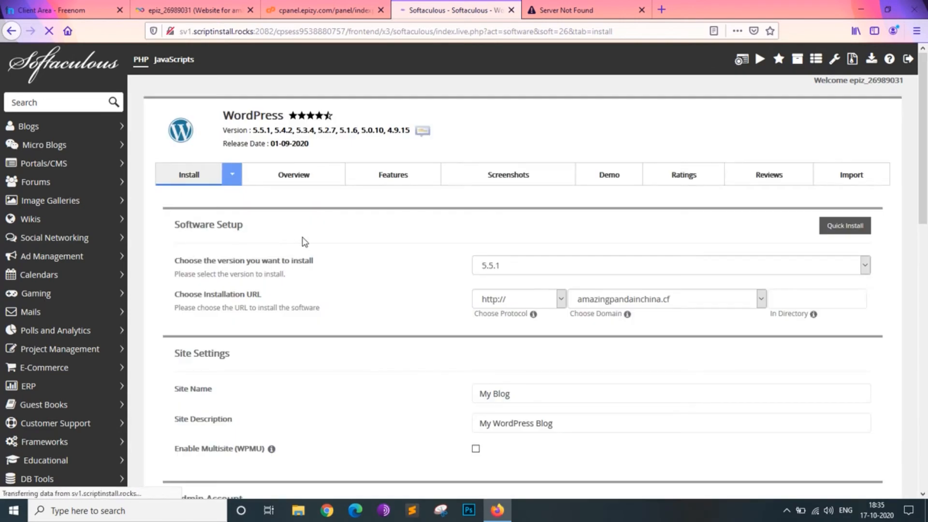
left_click(843, 234)
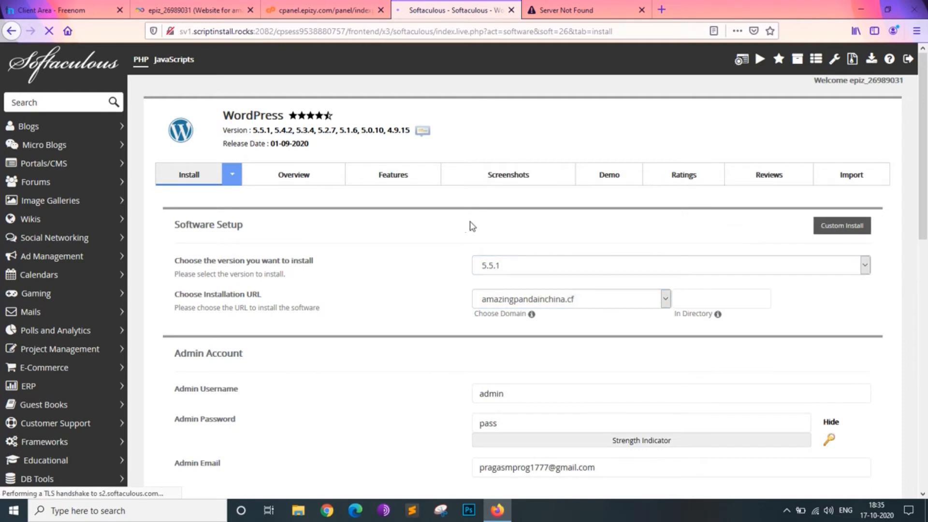
left_click(188, 173)
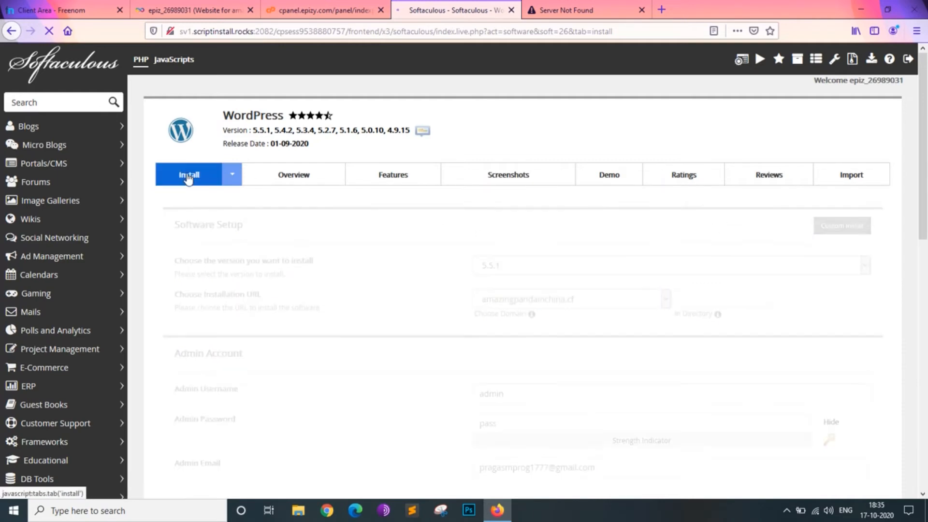
left_click(842, 226)
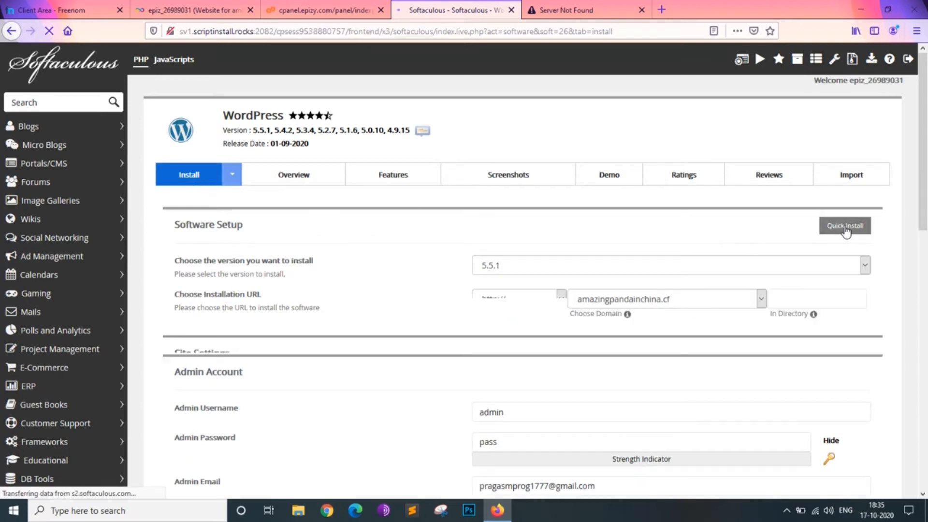
- Select the Restoneu-Ex theme for the WordPress 5.5.1 installation on amazingpandainchina.cf and try to install it
scroll(659, 312, "down", 10)
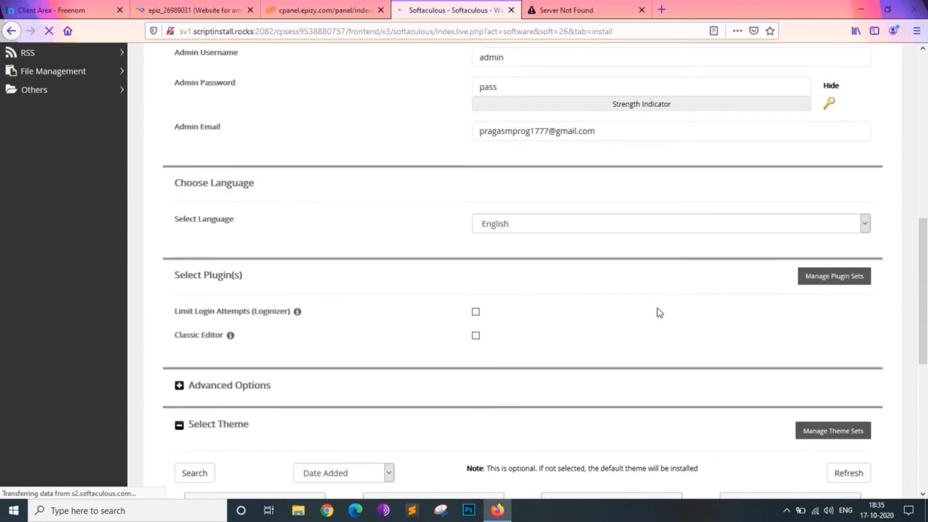
scroll(658, 312, "down", 7)
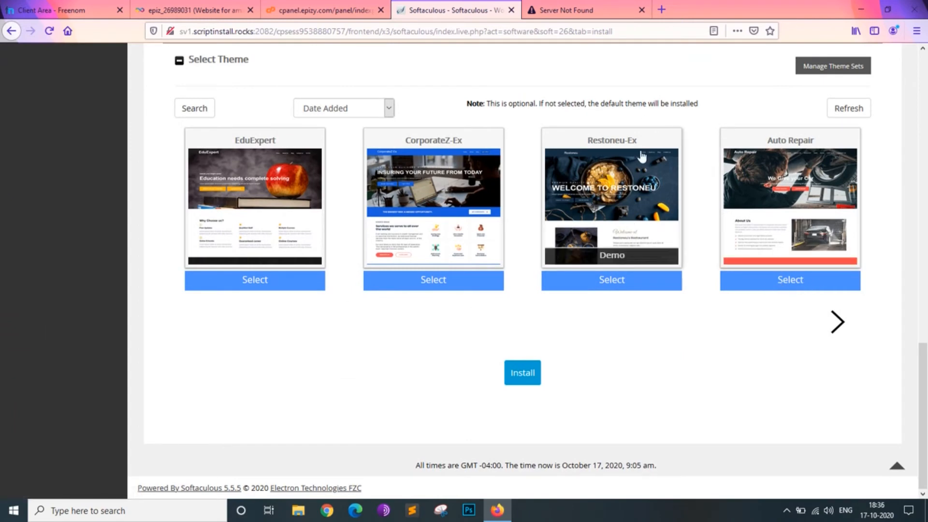
left_click(603, 286)
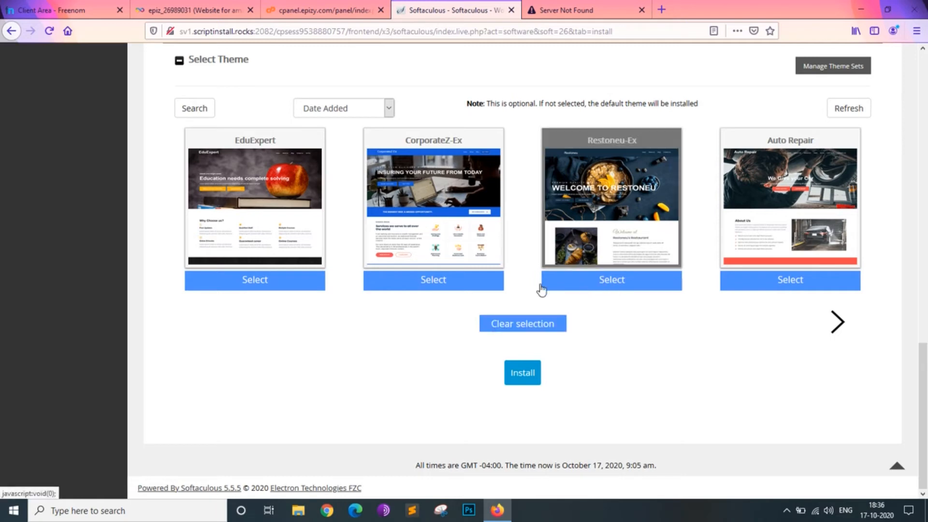
left_click(515, 377)
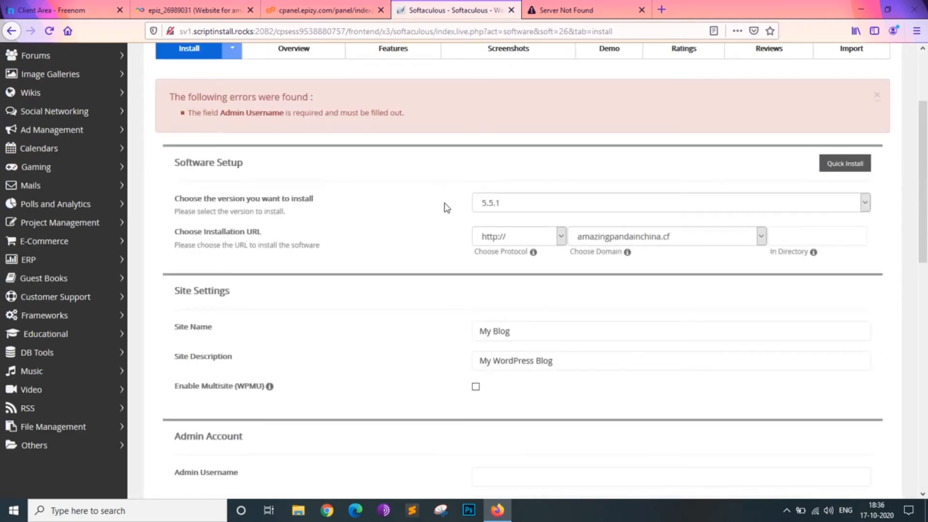
- Fill in the WordPress admin username and submit the installation again
scroll(238, 127, "up", 2)
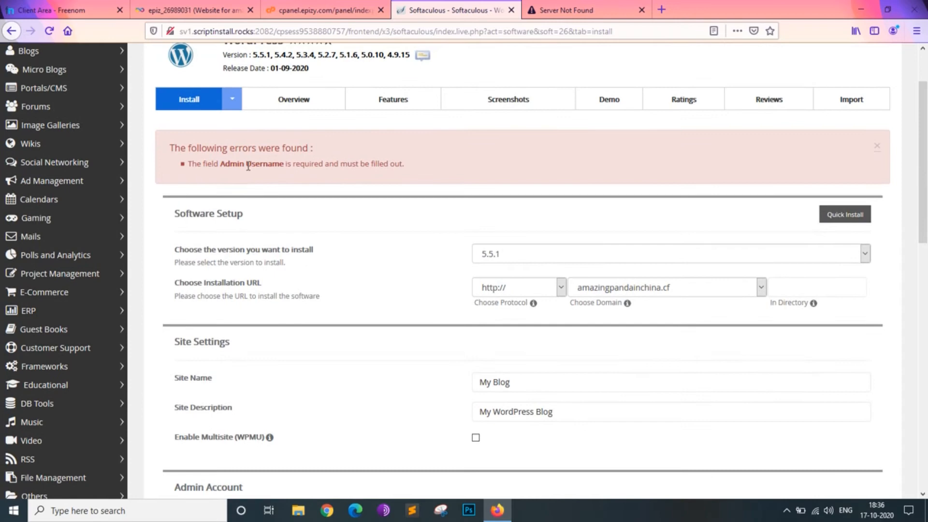
scroll(488, 276, "down", 6)
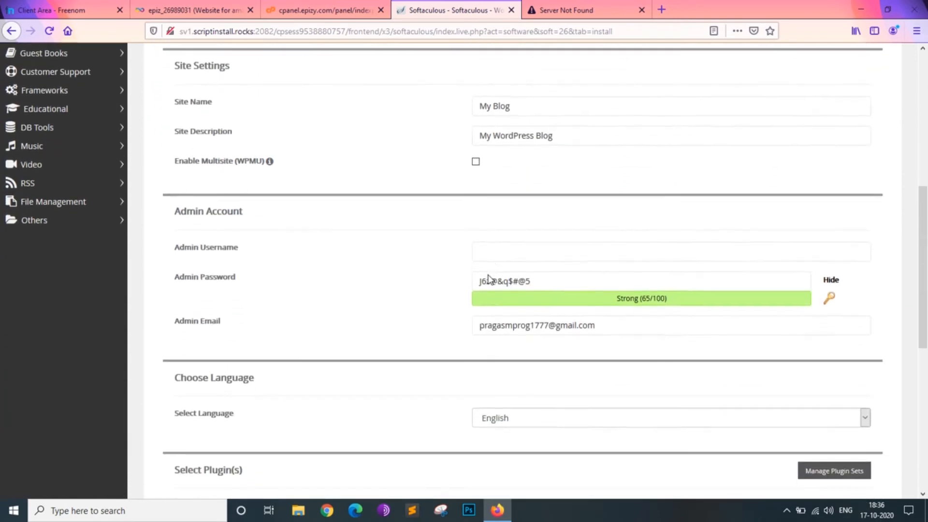
left_click(489, 271)
scroll(489, 274, "down", 1)
left_click(531, 215)
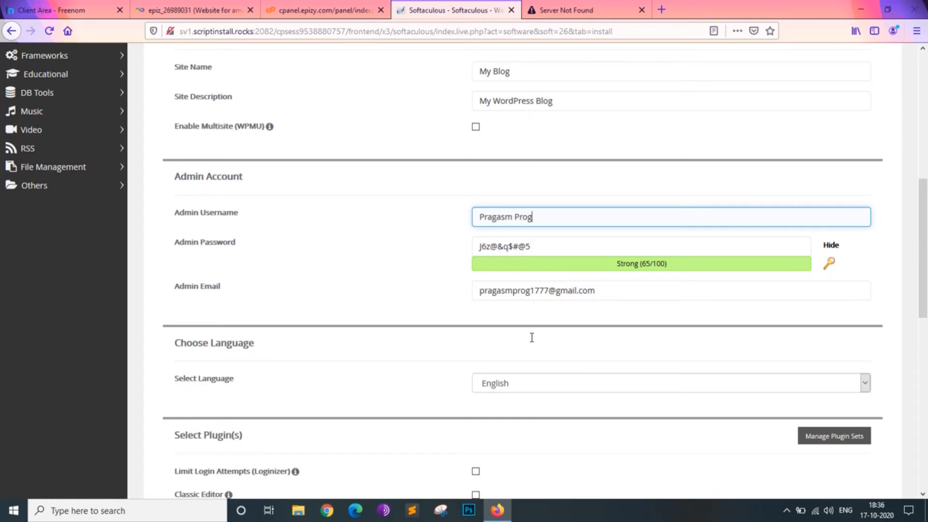
scroll(531, 298, "down", 11)
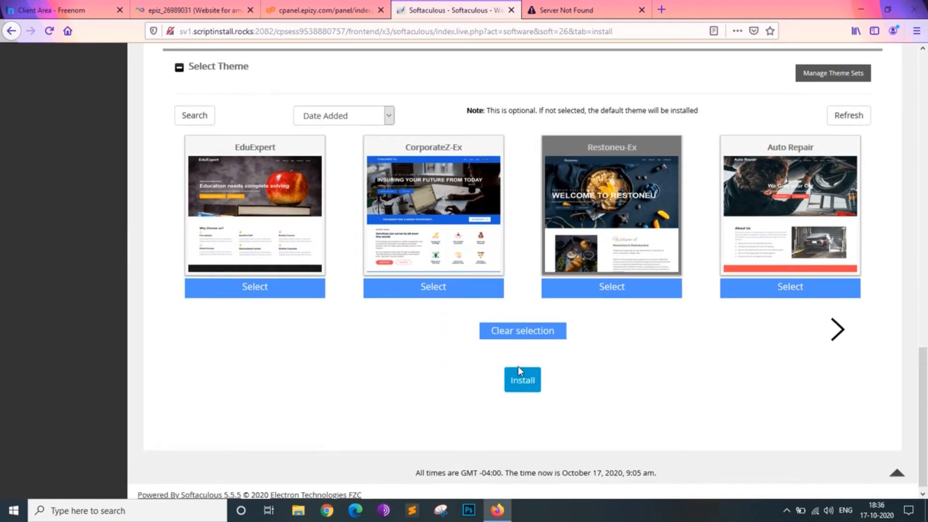
left_click(518, 386)
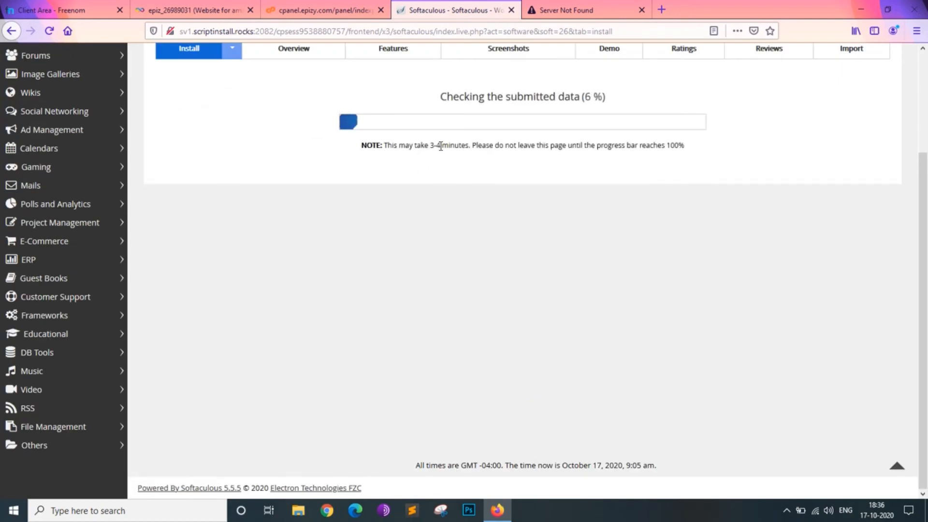
- Check the amazingpandainchina.cf page and the WordPress installation's progress, reloading the site once the installation finishes
left_click(562, 9)
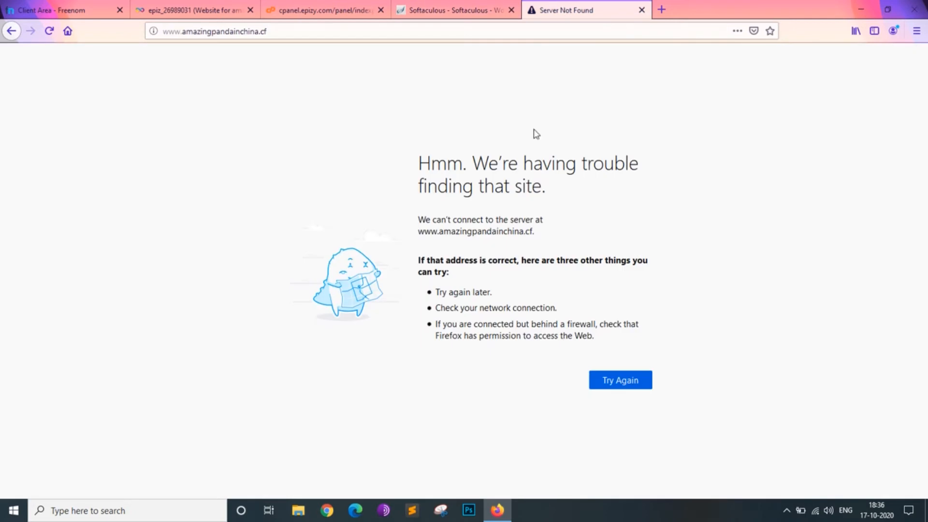
left_click(410, 11)
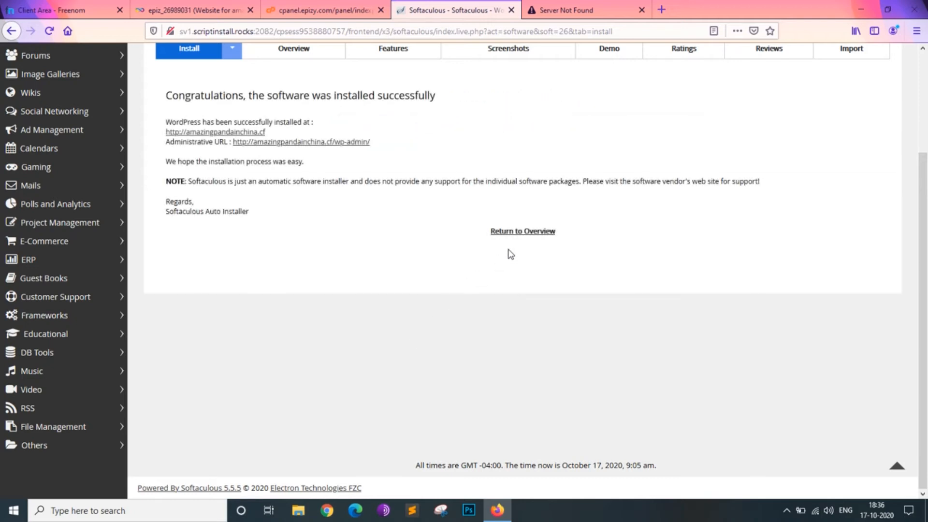
scroll(382, 220, "up", 2)
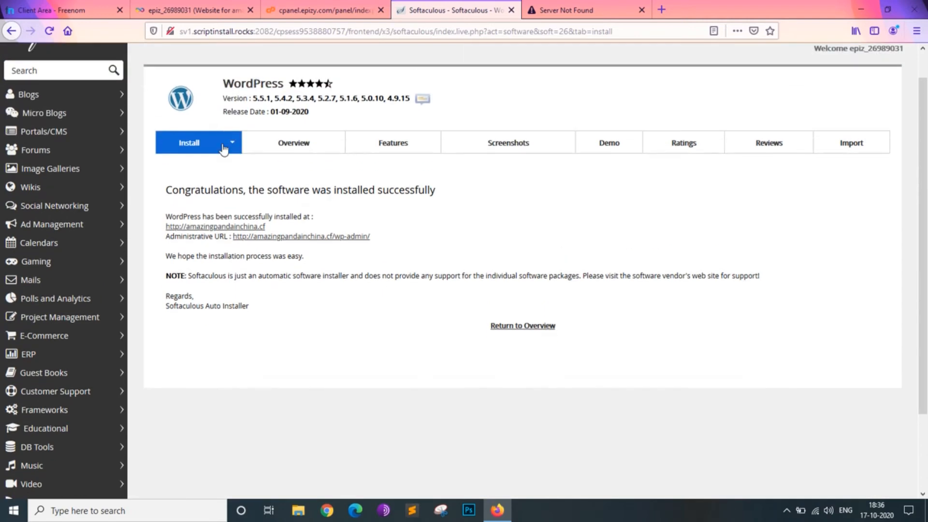
scroll(196, 150, "up", 1)
left_click(525, 2)
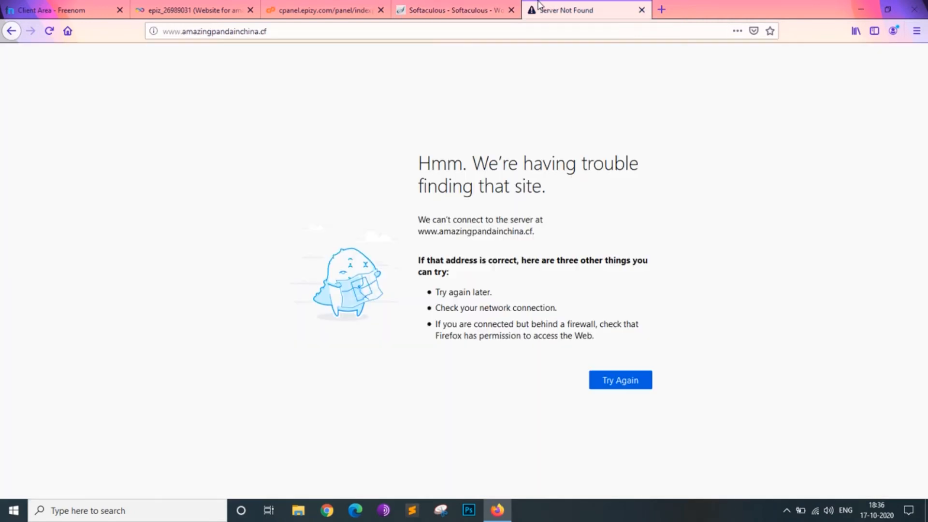
left_click(49, 32)
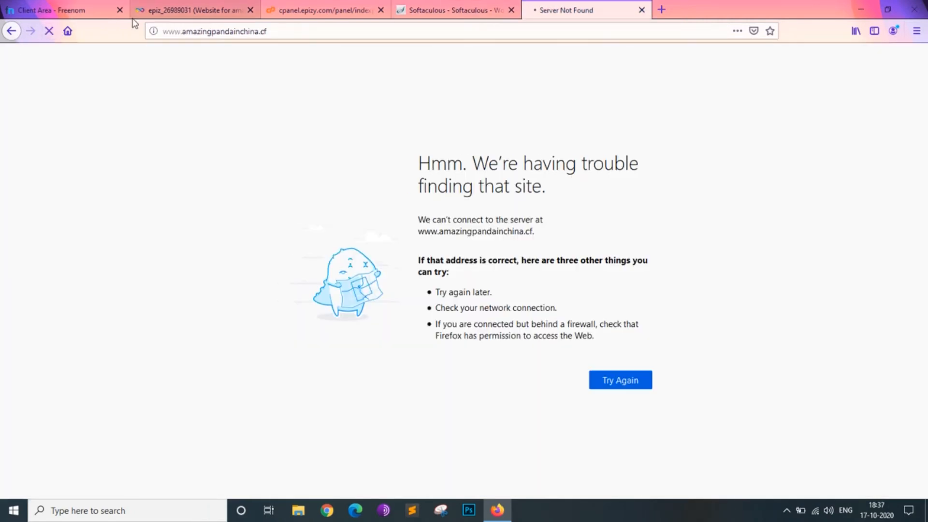
left_click(434, 5)
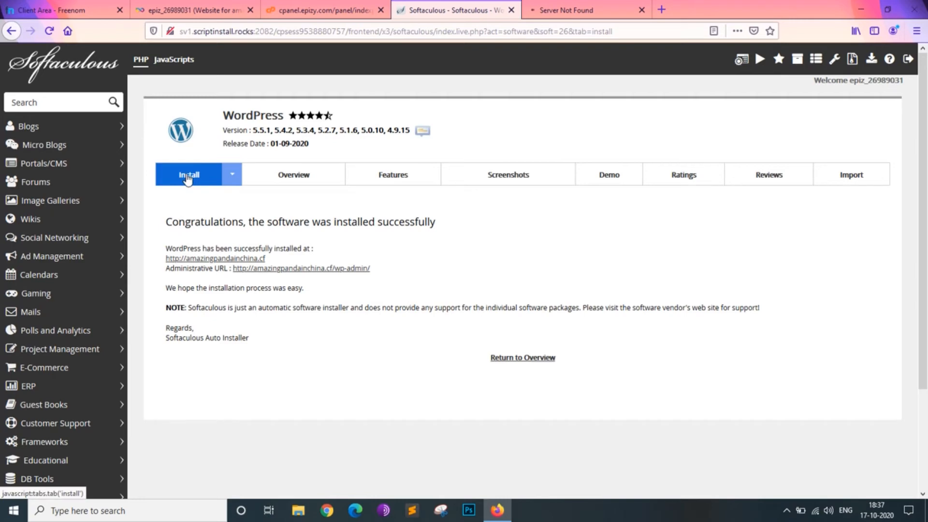
- Open the WordPress administrative URL from the installation summary and check whether the site tabs load
left_click_drag(166, 248, 317, 260)
left_click(296, 264)
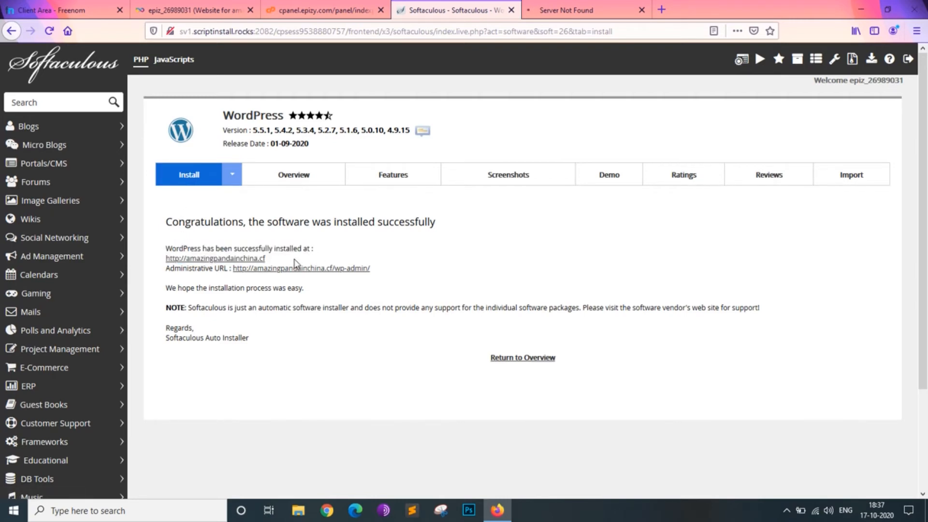
left_click(261, 269)
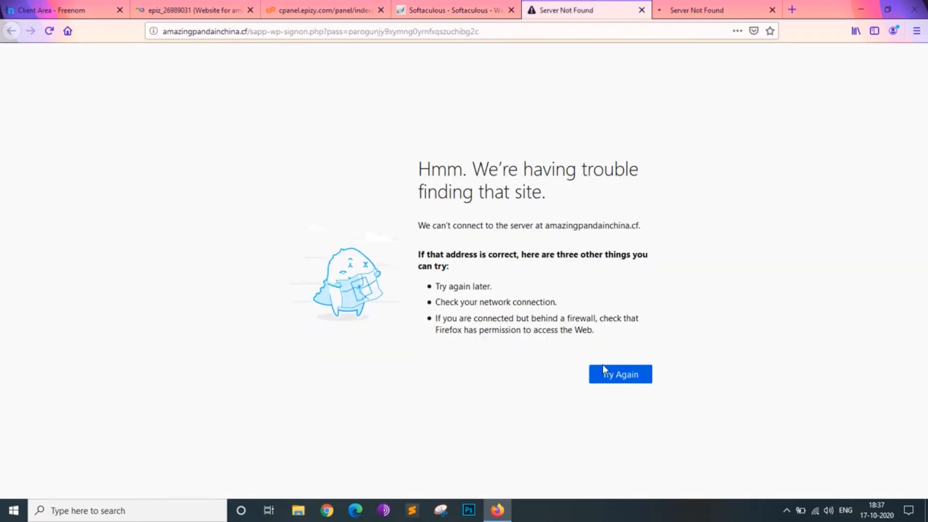
left_click(686, 10)
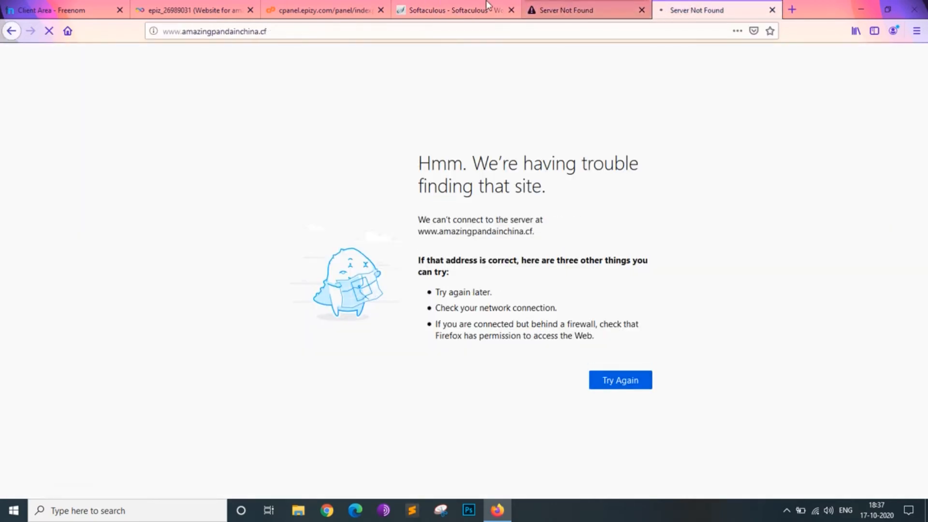
left_click(454, 10)
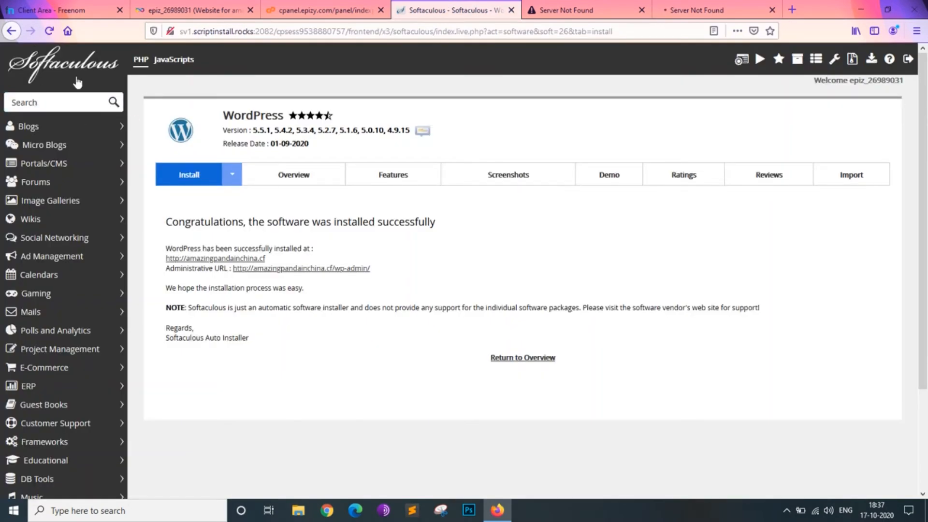
- Open the list of Softaculous script installations and load the amazingpandainchina.cf link in a new tab
left_click(40, 75)
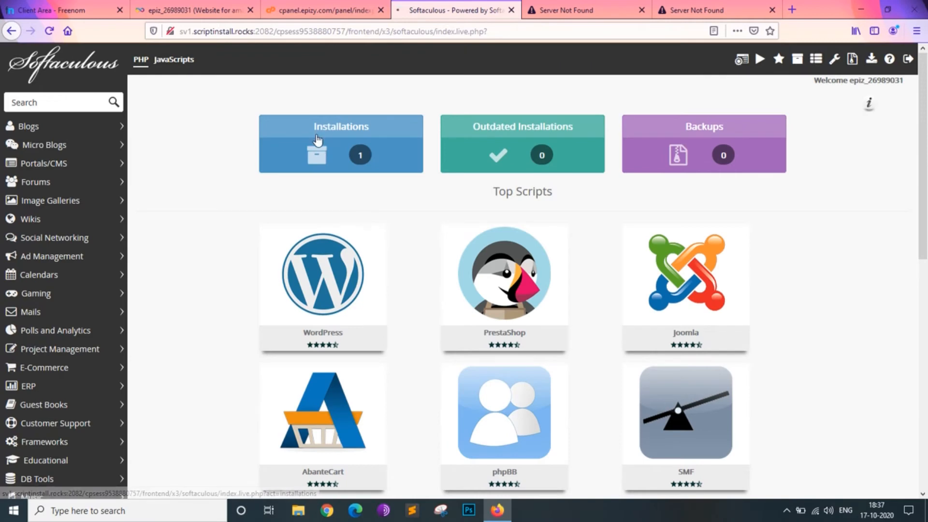
left_click(363, 169)
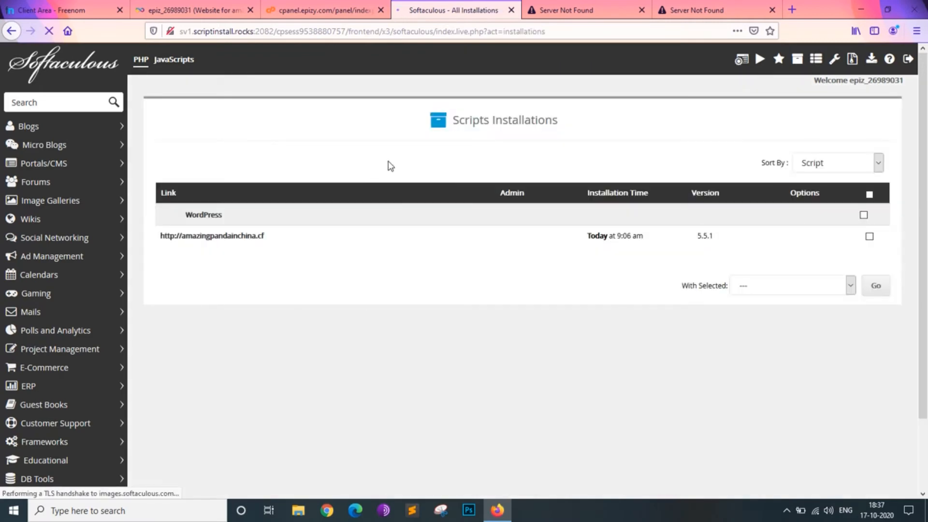
left_click(250, 237)
left_click(426, 8)
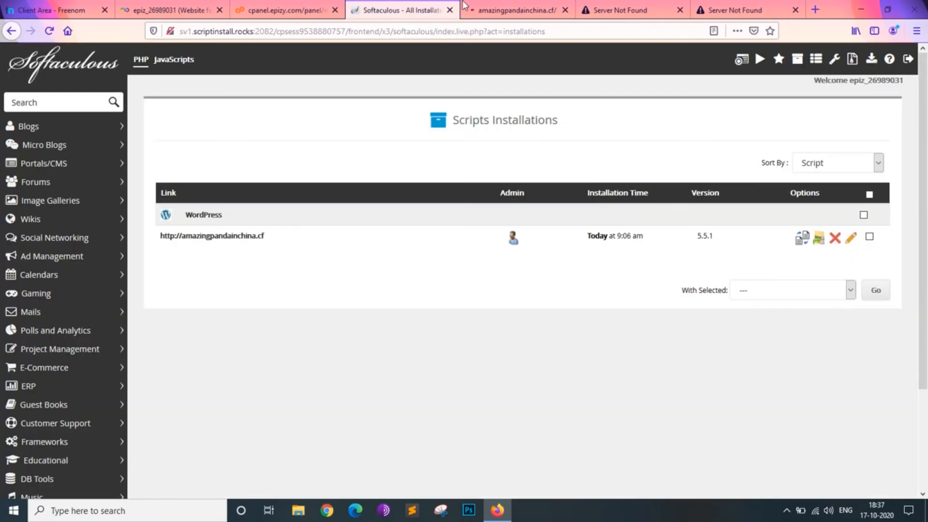
- Close the two Server Not Found tabs and open the admin link of the amazingpandainchina.cf WordPress installation
left_click(614, 9)
left_click(679, 10)
left_click(678, 10)
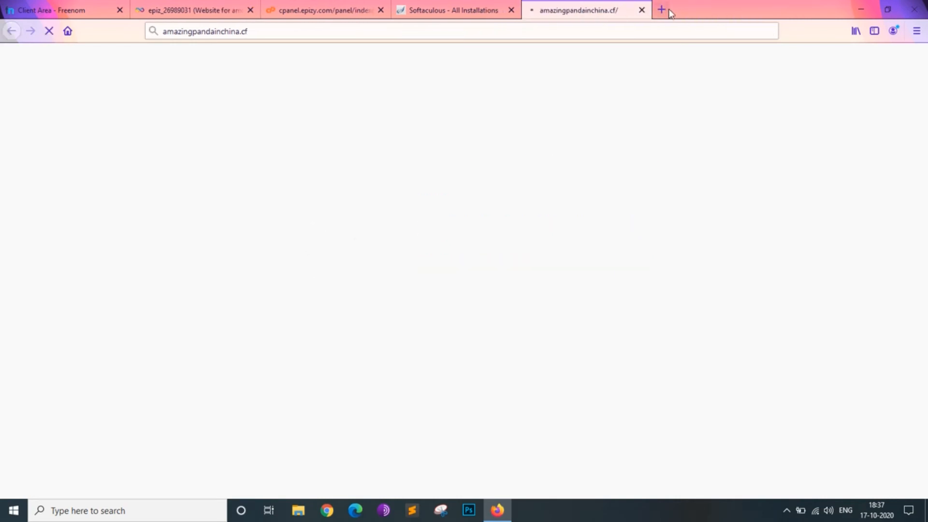
left_click(478, 8)
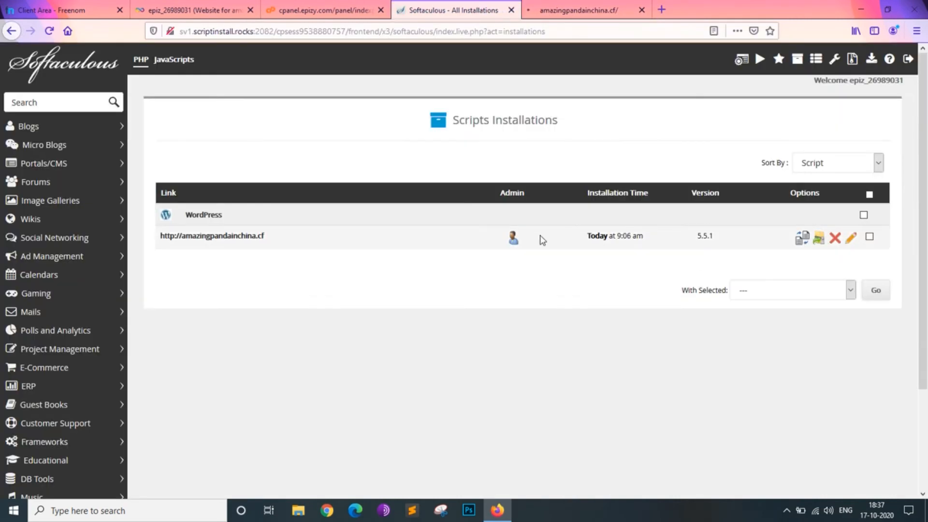
left_click(512, 239)
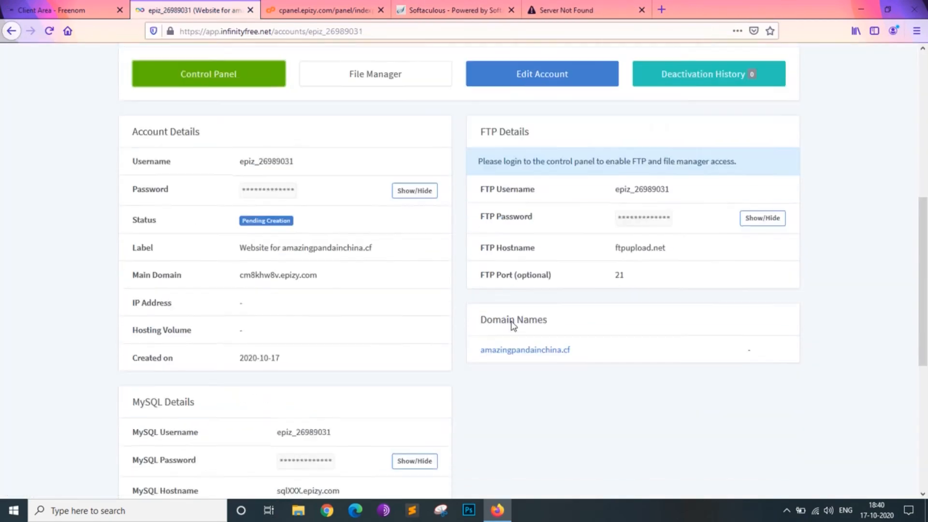
- Review the hosting account's details on the InfinityFree account page, checking the account status
scroll(512, 326, "down", 2)
scroll(512, 326, "down", 3)
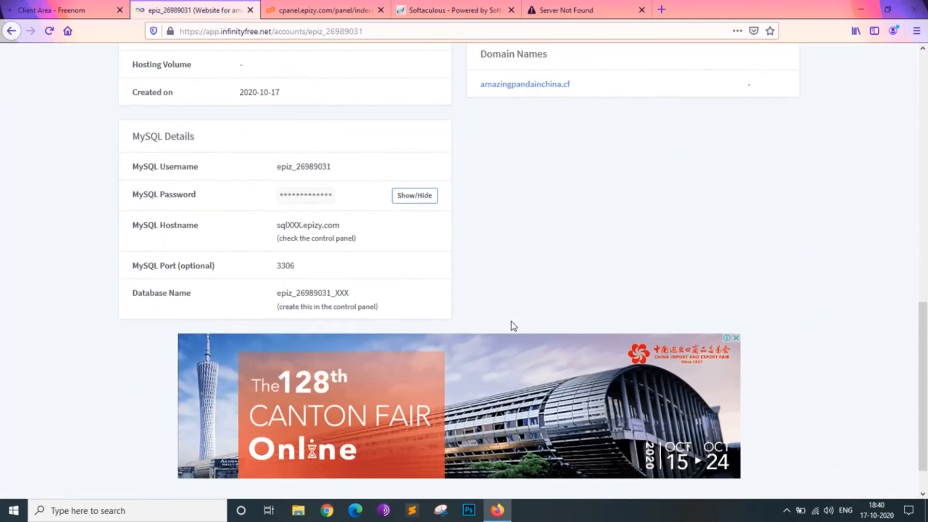
scroll(511, 325, "up", 6)
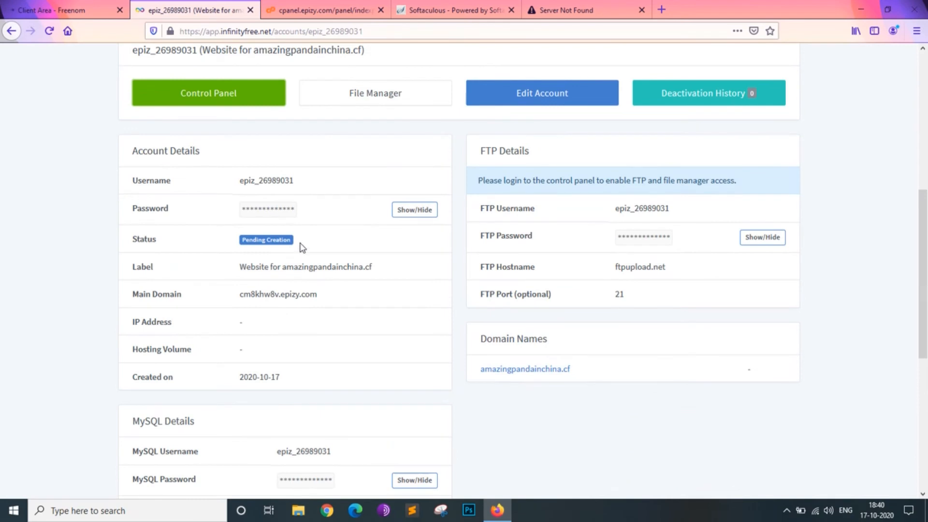
left_click_drag(295, 239, 131, 240)
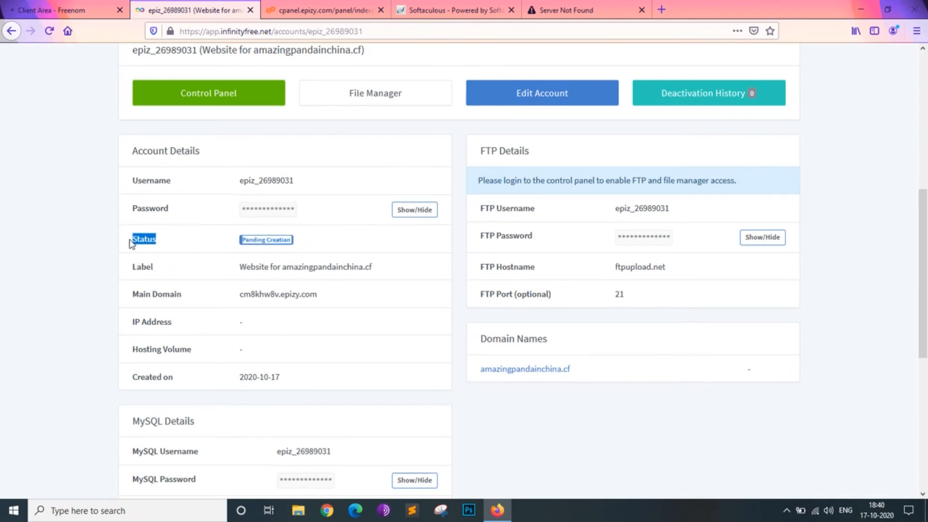
left_click(195, 241)
scroll(194, 241, "up", 3)
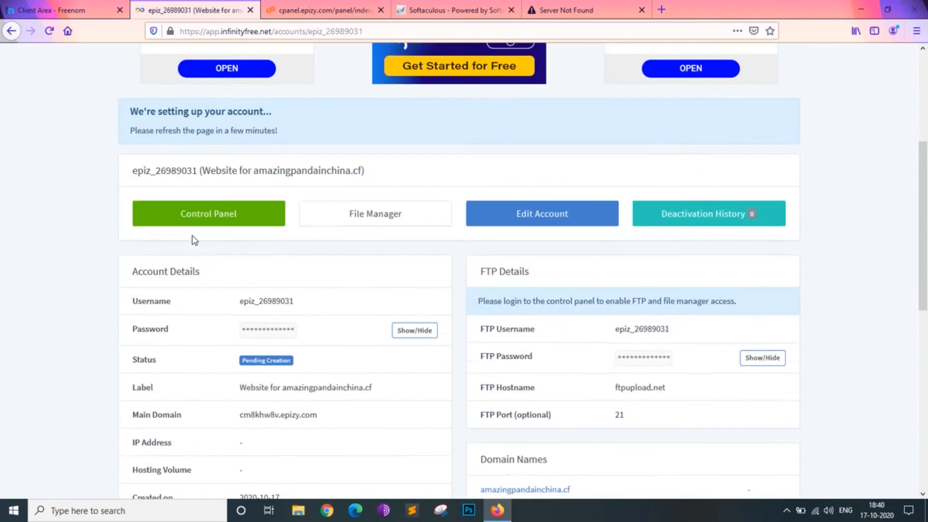
scroll(195, 240, "down", 3)
left_click_drag(296, 199, 107, 204)
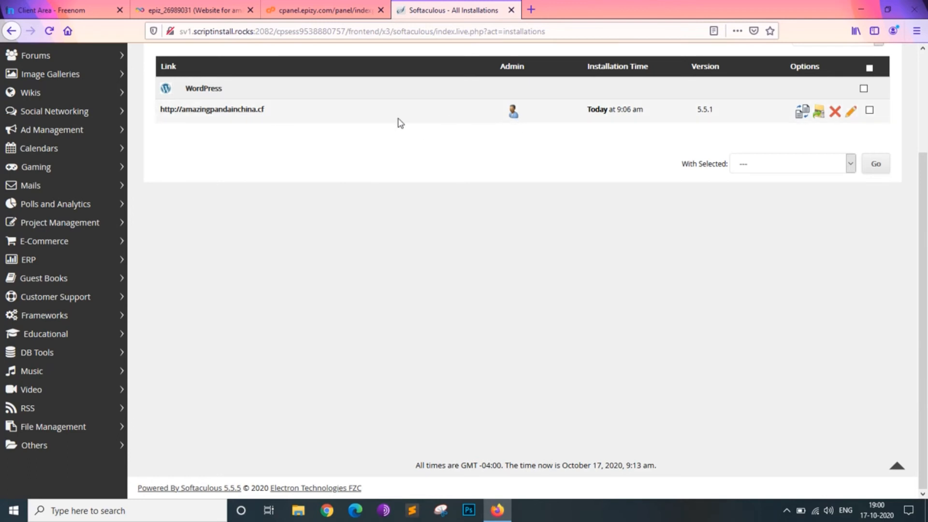
- Open the admin link of the amazingpandainchina.cf WordPress installation and load amazingpandainchina.cf in a new tab
scroll(296, 139, "up", 3)
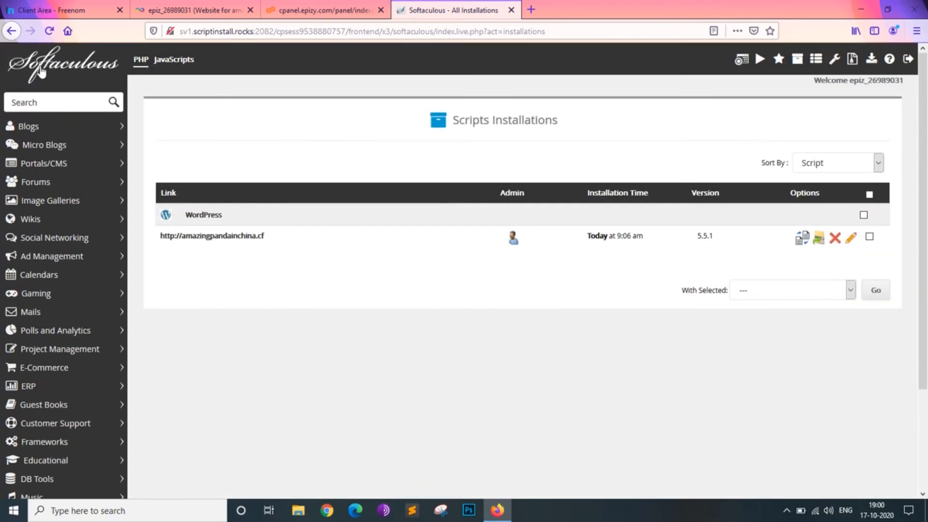
left_click(41, 71)
left_click(513, 237)
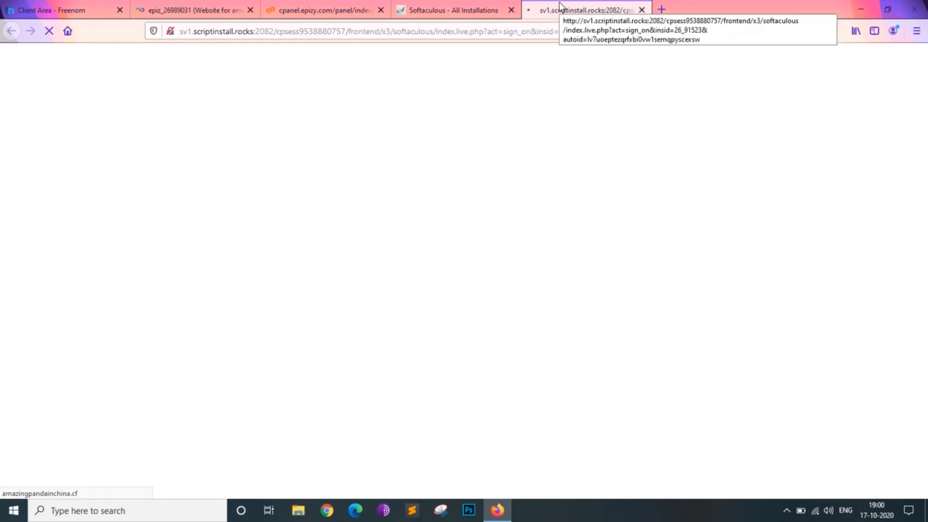
left_click(661, 9)
type("amazingpandainchina.cf")
key("Return")
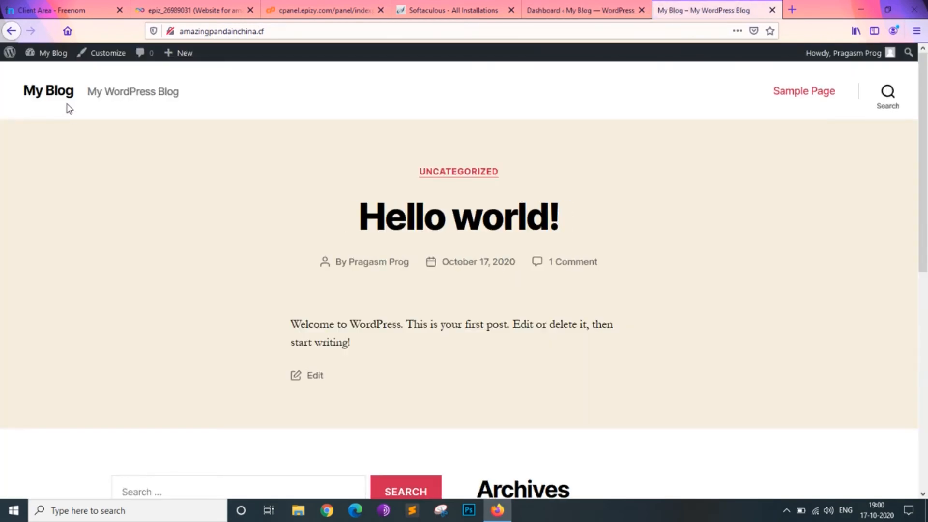
- Look over the new blog's home page, then examine the "Hello world!" post and its sample comment
scroll(271, 298, "down", 8)
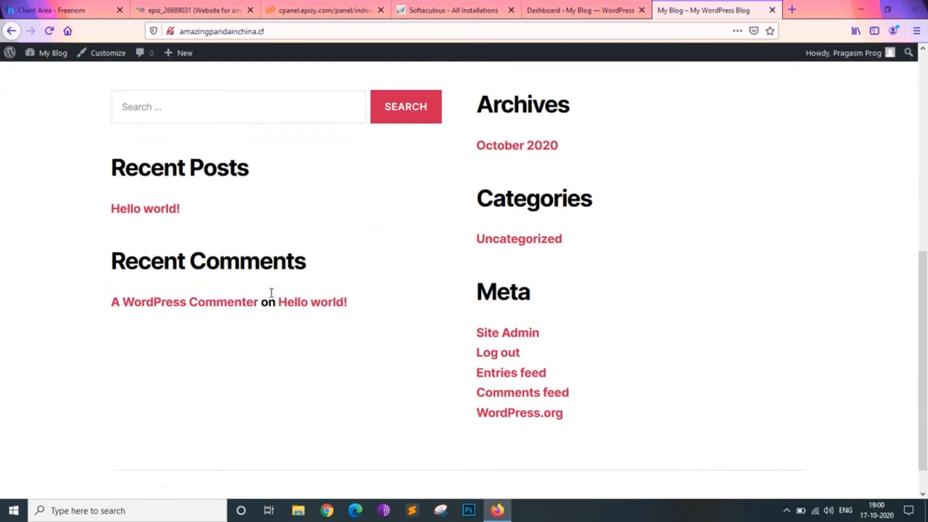
scroll(271, 296, "up", 5)
scroll(271, 297, "up", 3)
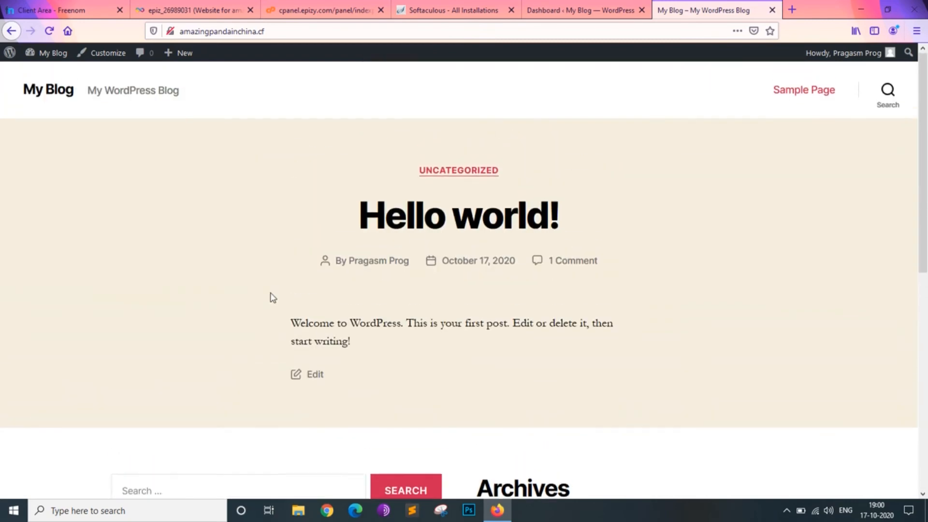
left_click(451, 233)
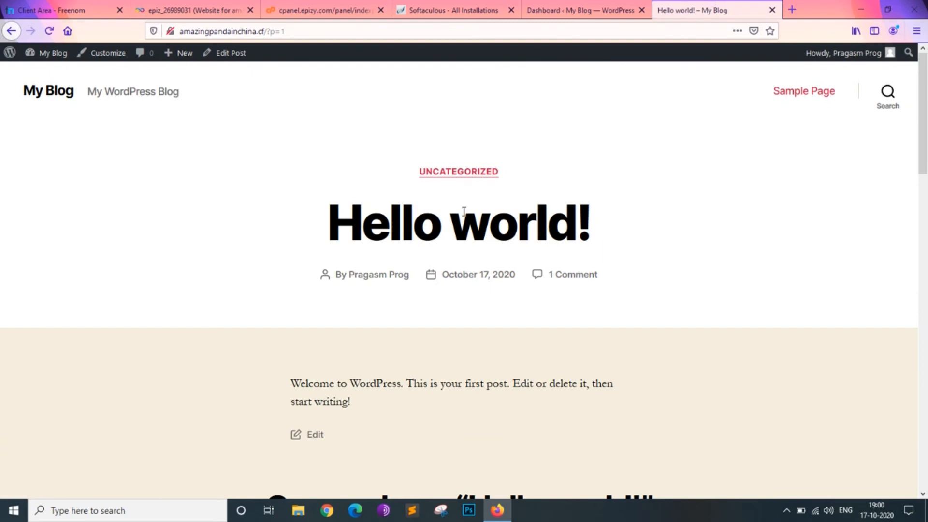
scroll(461, 214, "down", 10)
scroll(461, 214, "up", 4)
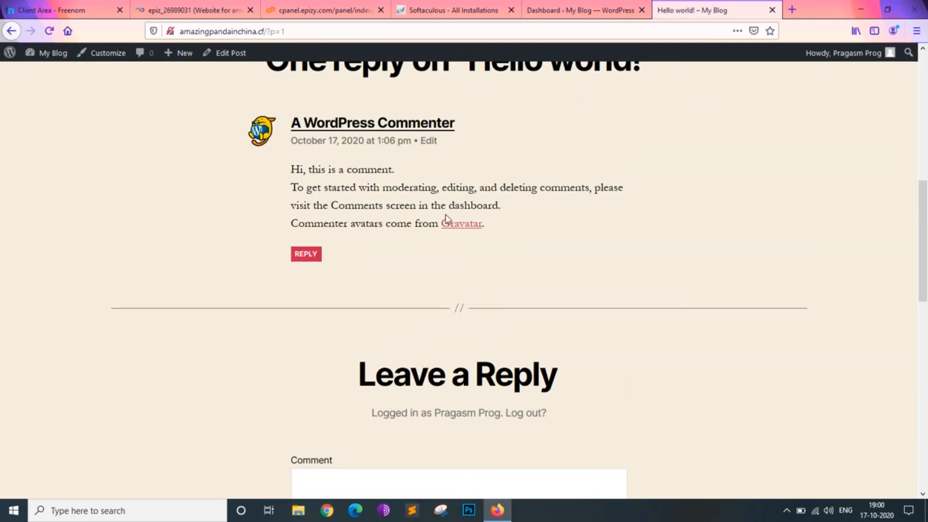
left_click_drag(294, 173, 441, 189)
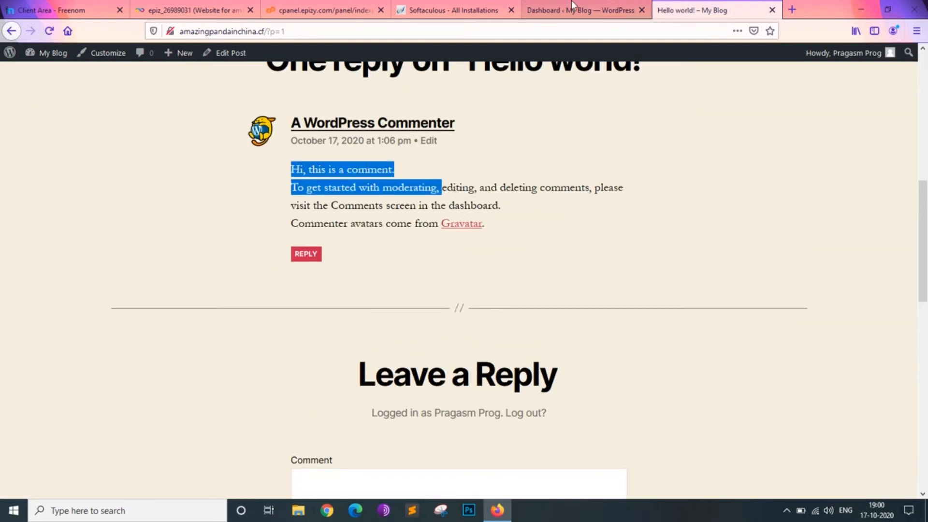
- Start customizing the site from the WordPress dashboard and open the list of installed themes
left_click(610, 10)
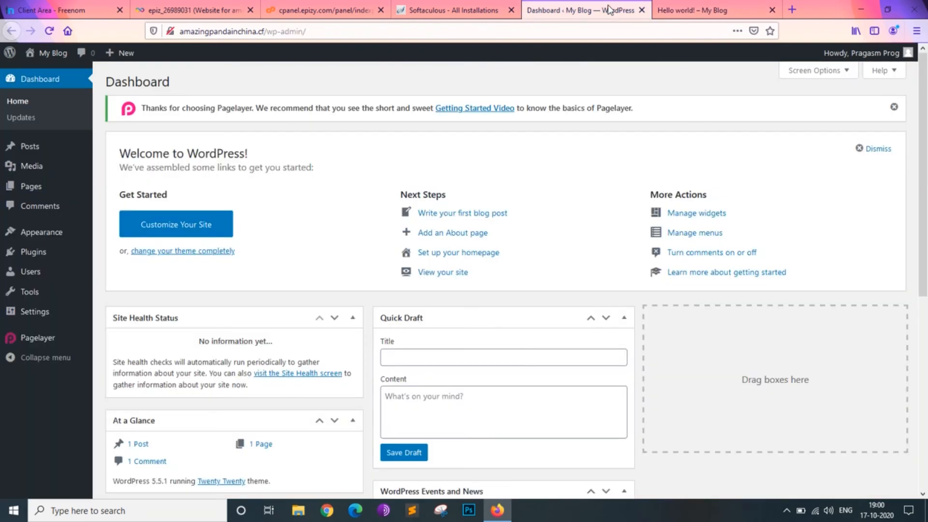
left_click(216, 223)
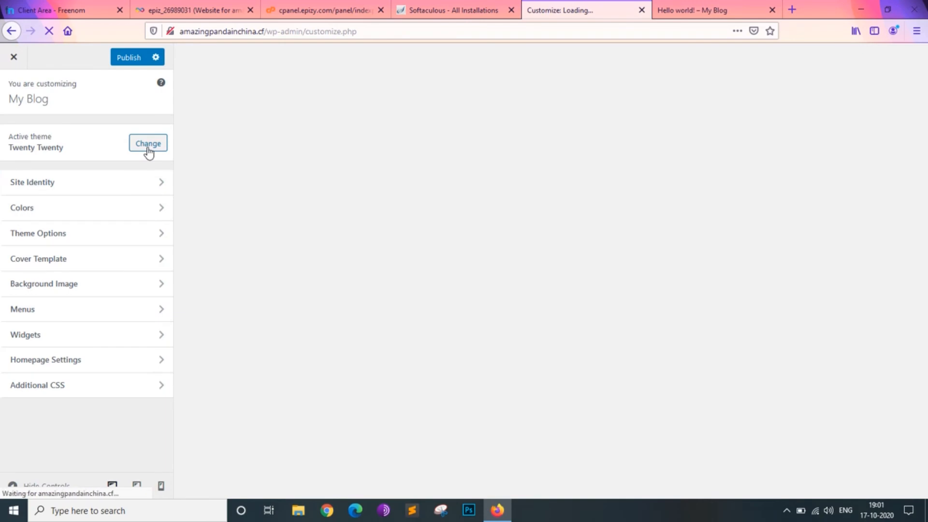
left_click(148, 153)
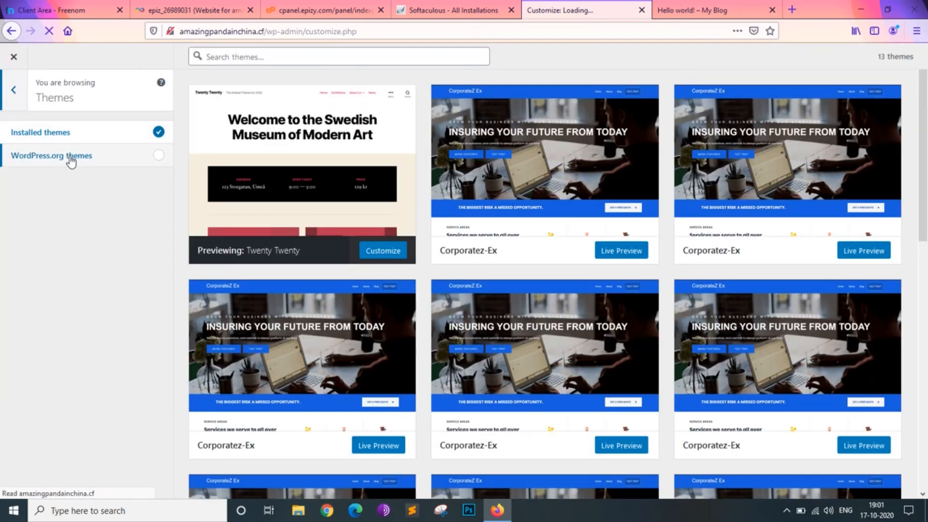
- Find the Restoneu-Ex theme among the installed themes and open its live preview from the theme details
scroll(560, 235, "down", 3)
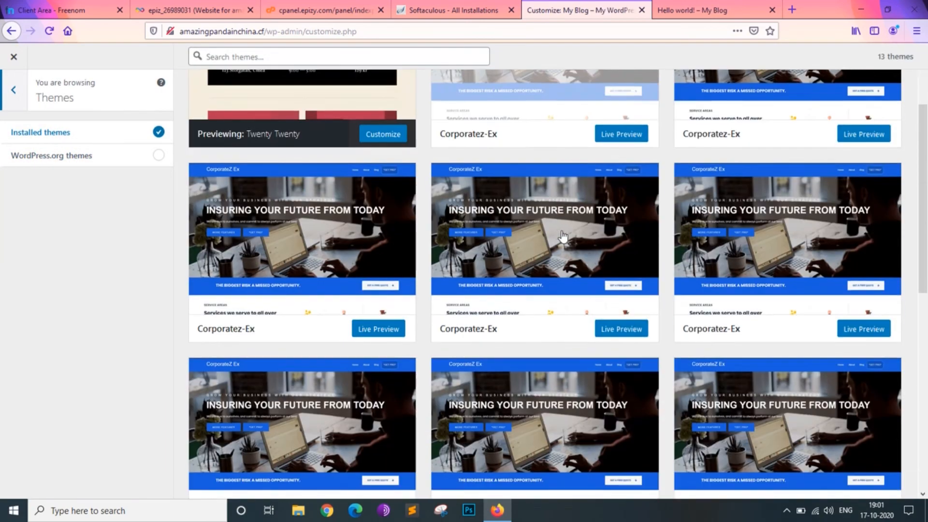
scroll(562, 236, "down", 5)
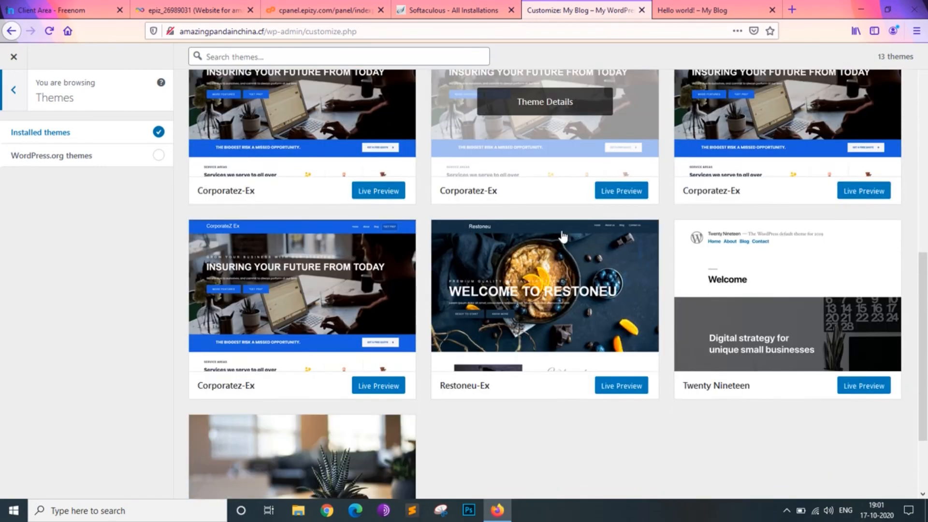
scroll(556, 290, "down", 2)
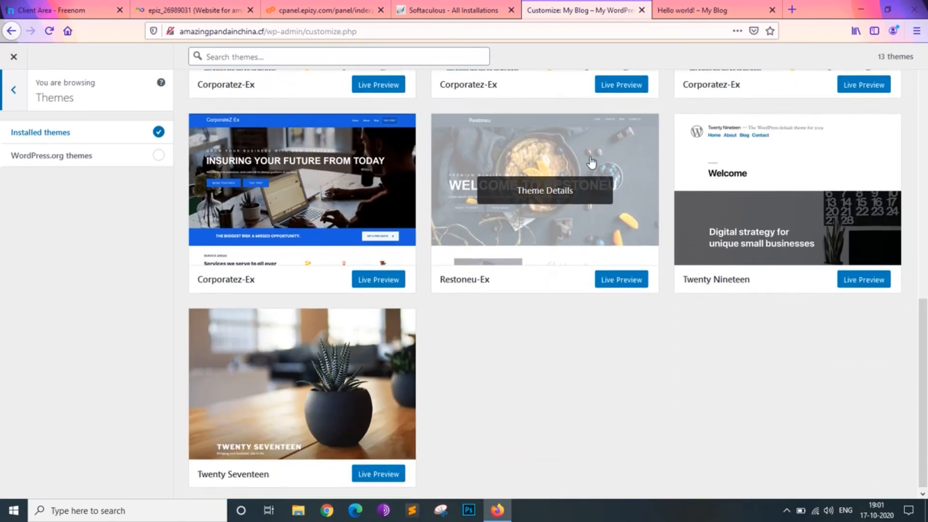
left_click(537, 251)
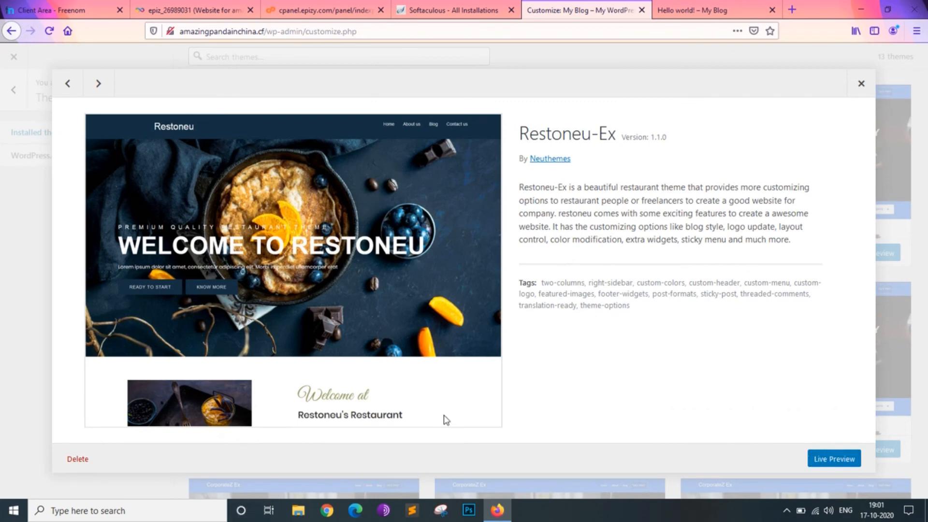
left_click(841, 458)
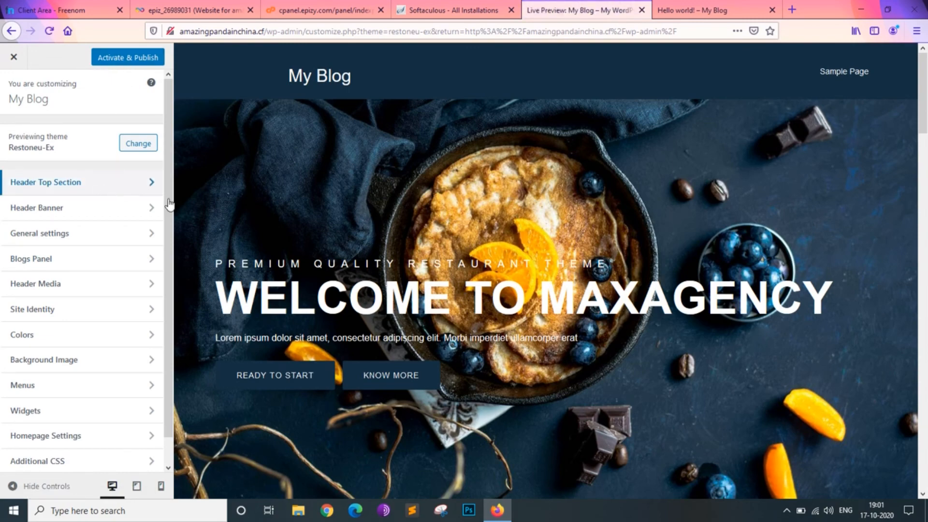
- Examine the Restoneu-Ex preview page from its banner to the article sections below
scroll(324, 364, "down", 1)
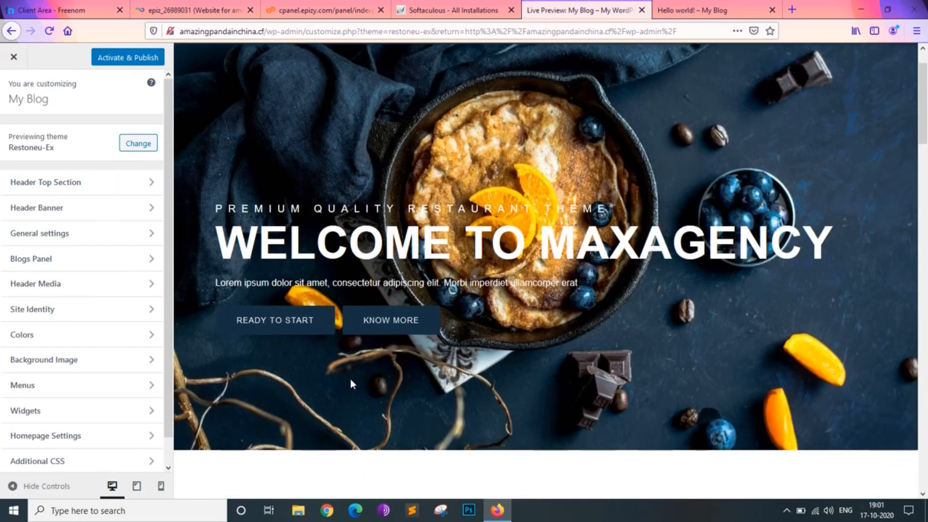
scroll(365, 333, "down", 3)
scroll(372, 314, "down", 2)
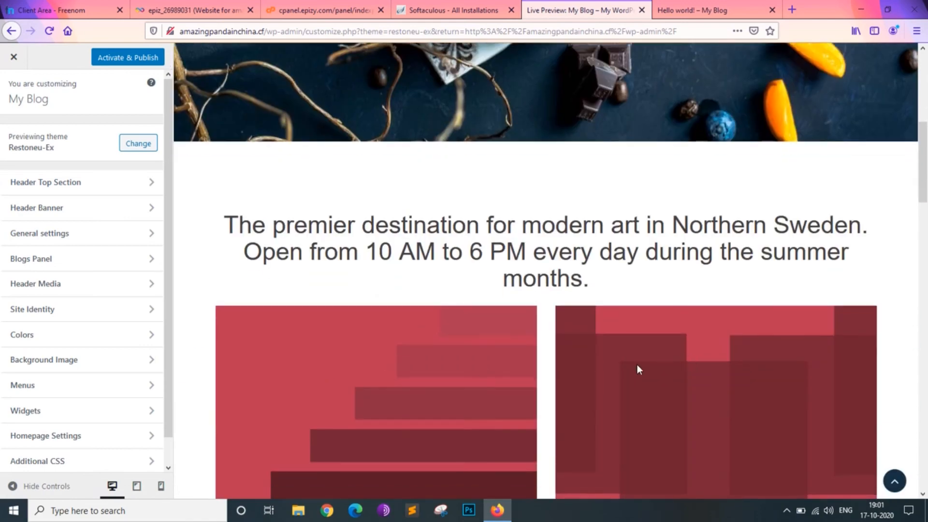
scroll(621, 372, "down", 3)
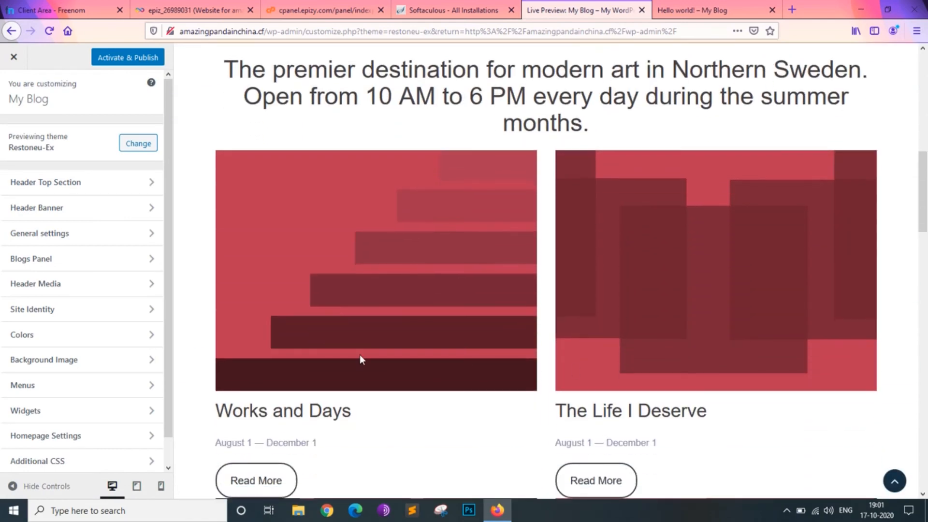
scroll(359, 354, "down", 2)
scroll(360, 357, "down", 5)
scroll(361, 356, "up", 7)
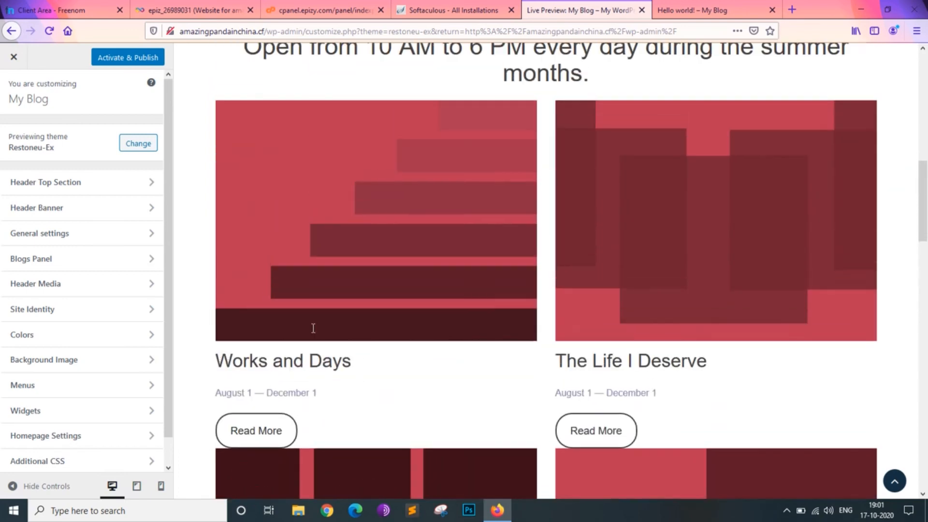
- Inspect the theme's Site Title color option and the Header Banner background image settings
left_click(149, 182)
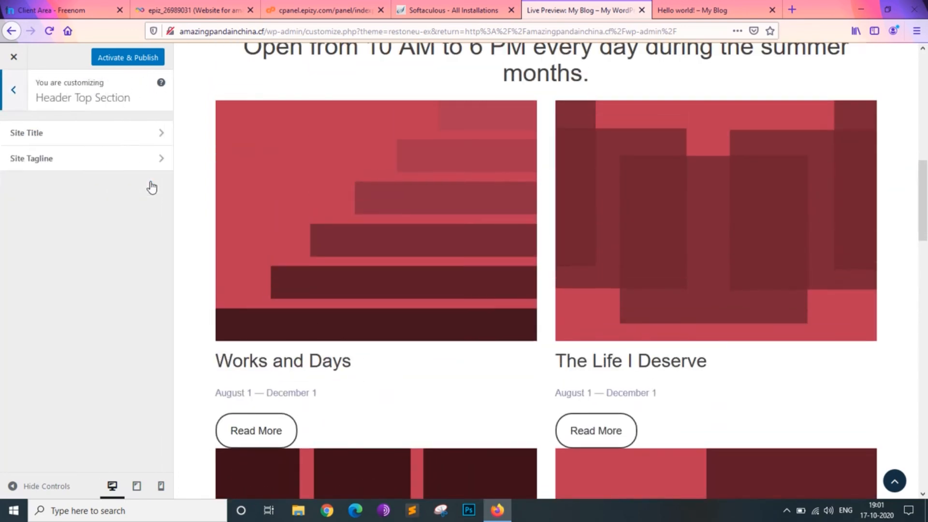
left_click(94, 139)
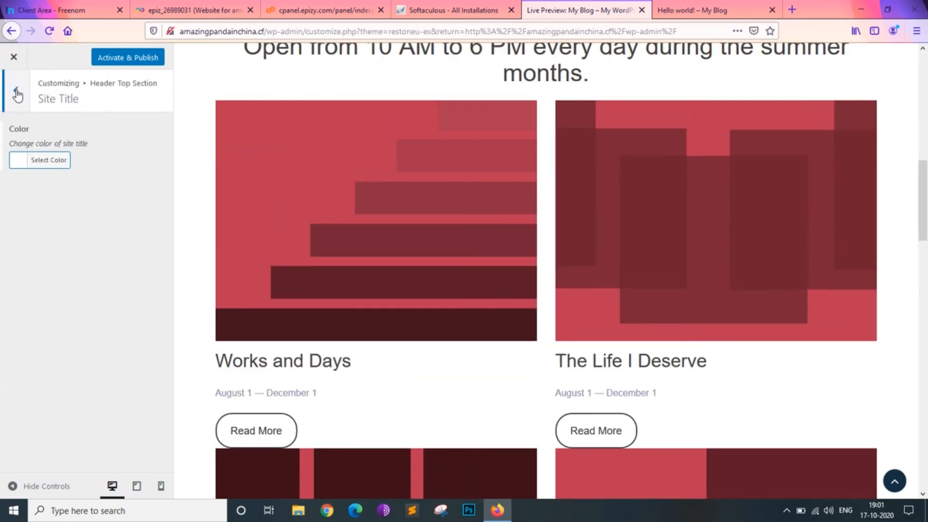
left_click(15, 91)
left_click(14, 91)
left_click(89, 219)
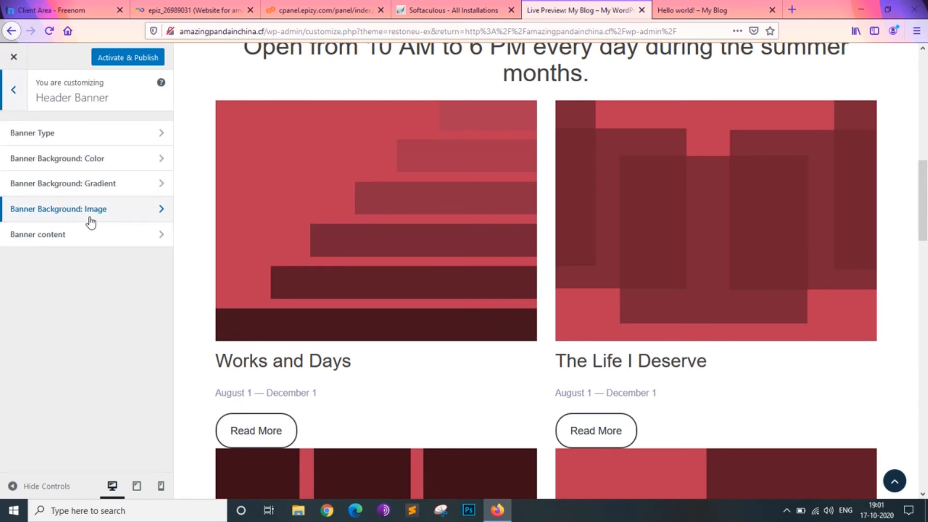
left_click(82, 208)
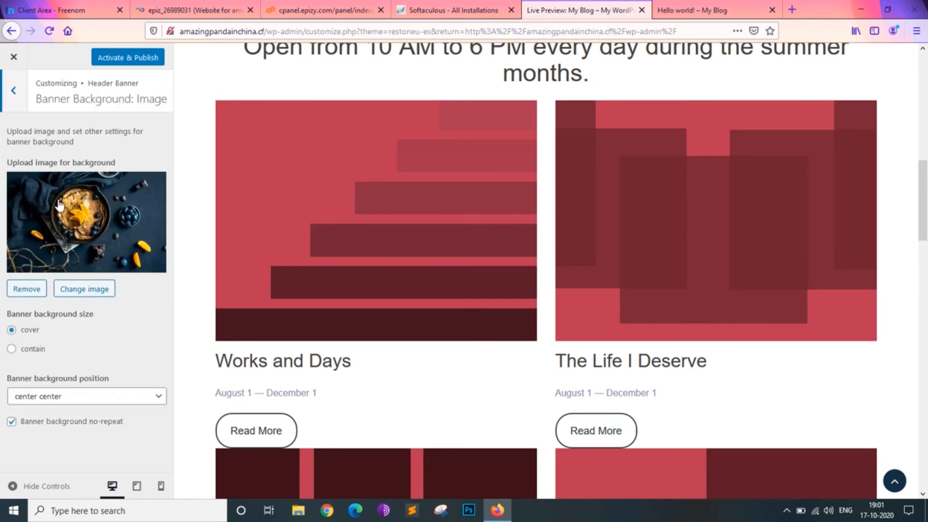
left_click(14, 92)
left_click(15, 91)
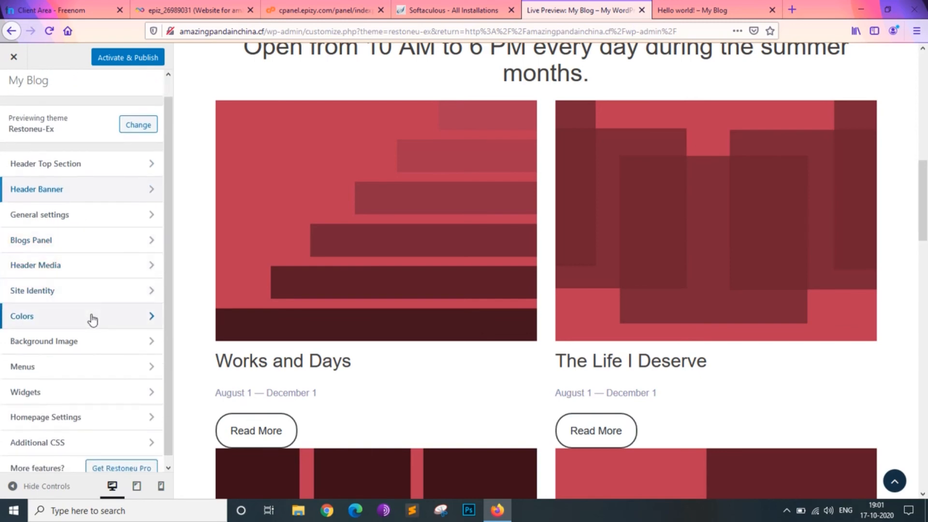
- Set the theme's primary color to teal #33c4ba, then activate and publish the Restoneu-Ex theme
left_click(92, 318)
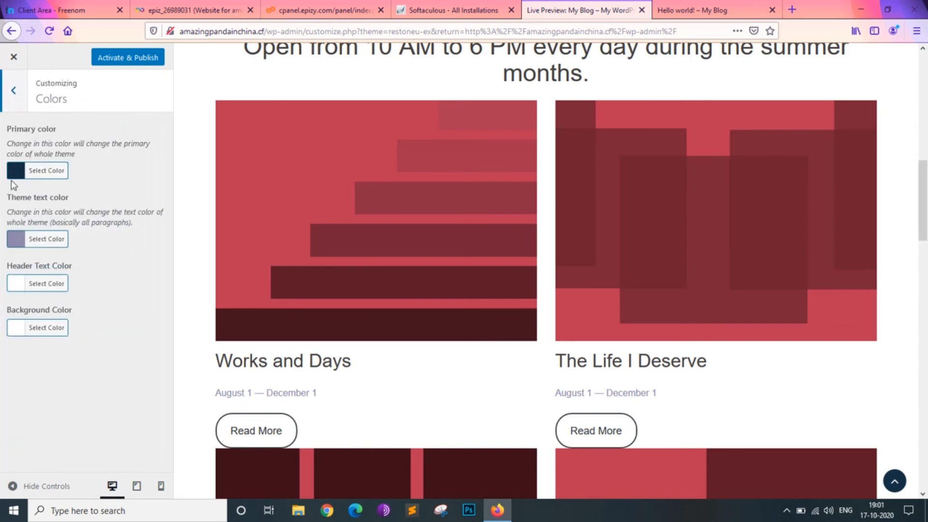
left_click(18, 175)
left_click_drag(73, 271, 68, 210)
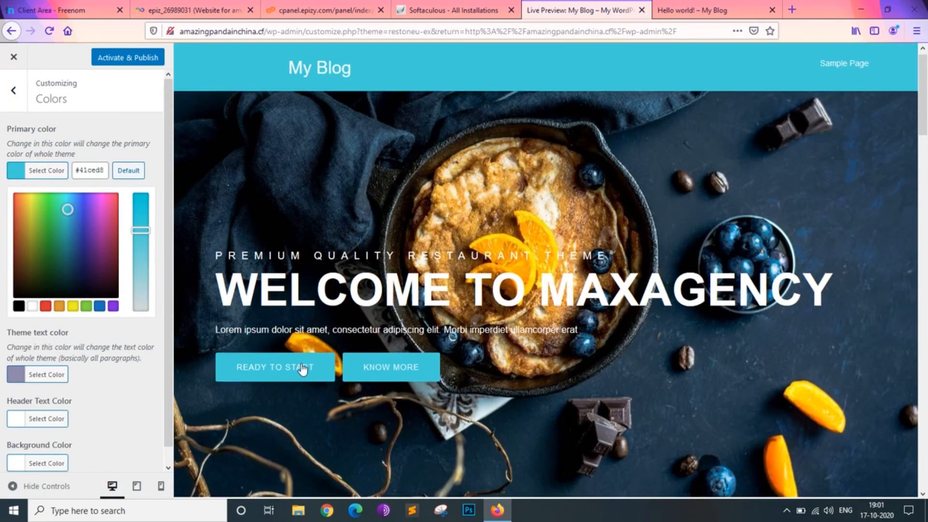
left_click_drag(79, 221, 97, 230)
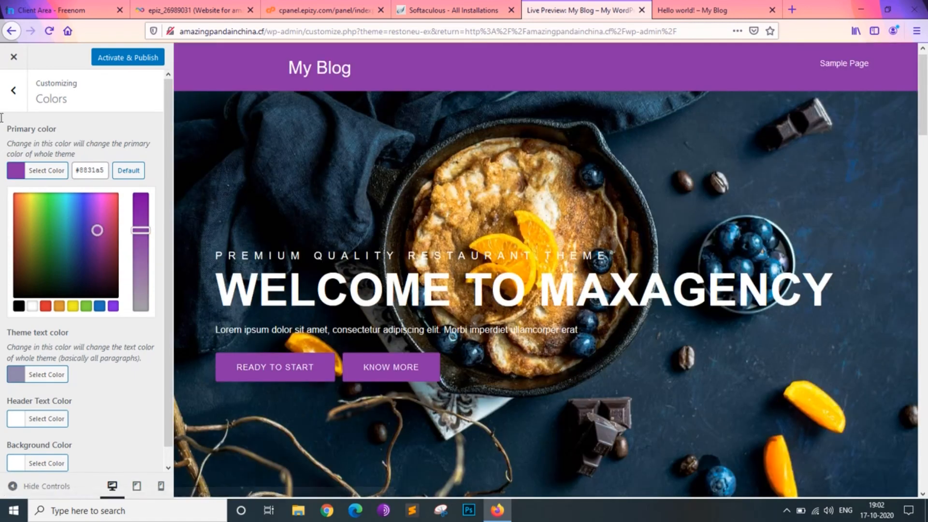
left_click_drag(94, 231, 60, 215)
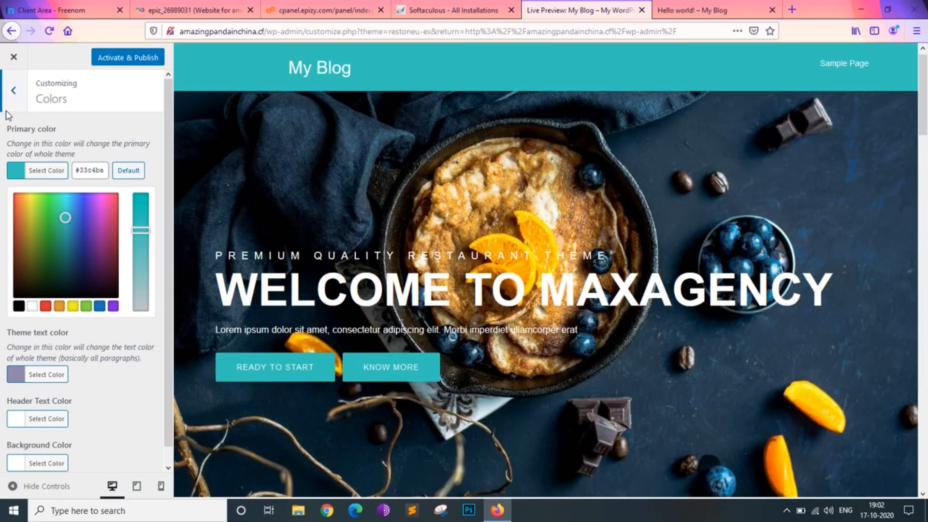
left_click(6, 106)
left_click(113, 62)
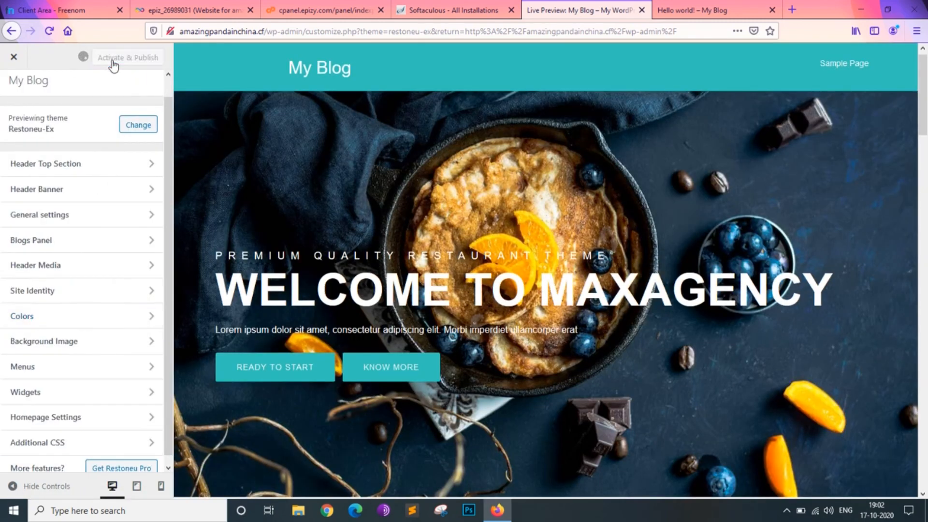
- Reload the Hello world! post on the live site to check the published theme, and open the site's home page
left_click(752, 7)
scroll(359, 341, "up", 10)
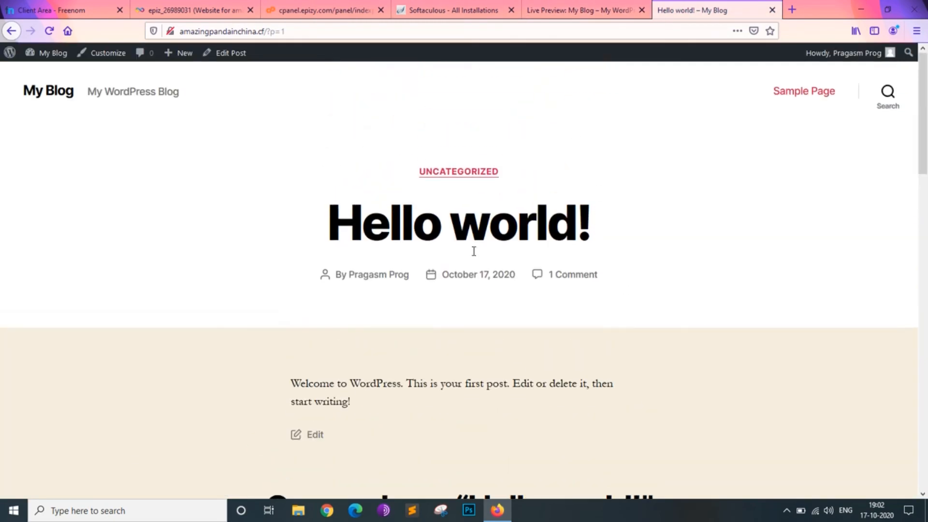
left_click(586, 11)
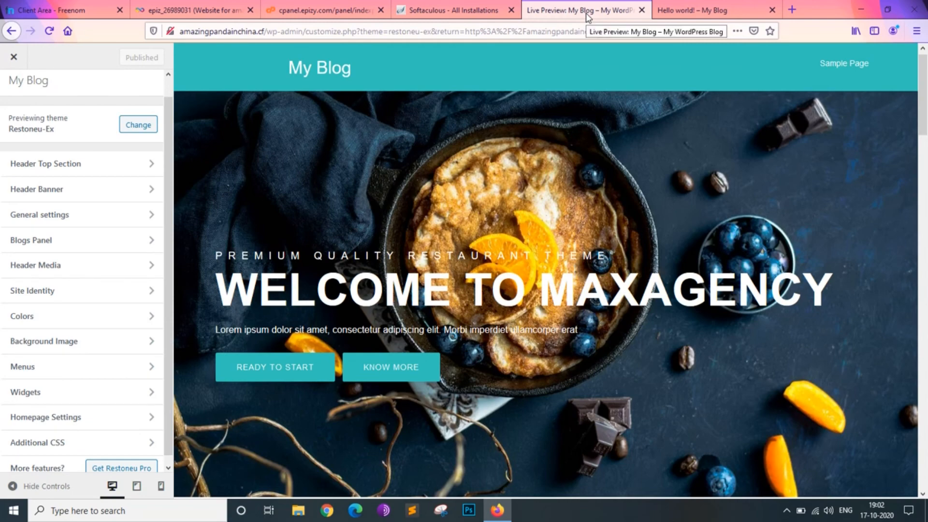
left_click(665, 8)
left_click(49, 31)
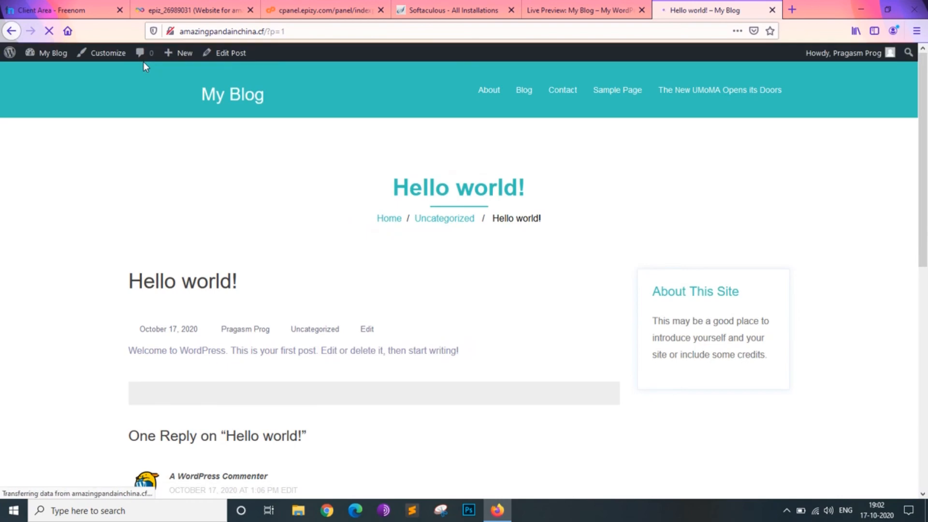
left_click(213, 98)
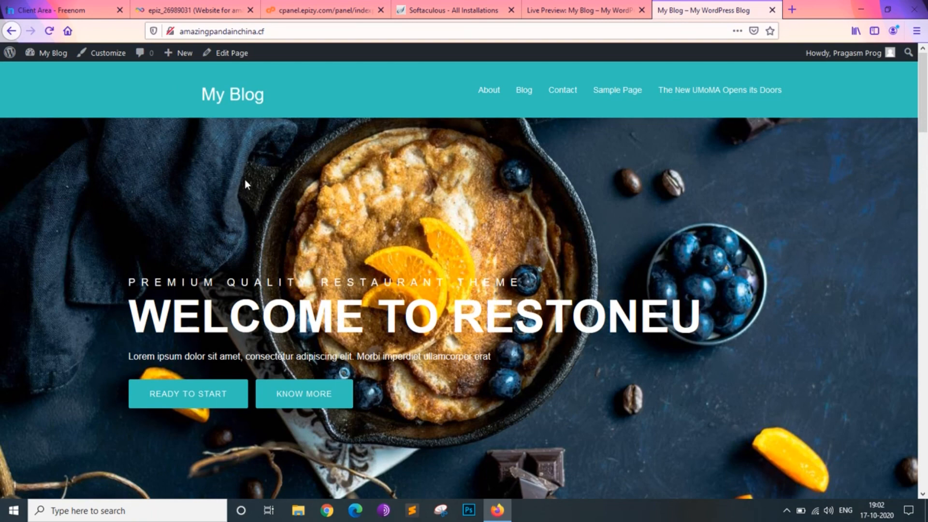
- Examine the live home page from the banner through the exhibition articles to the membership section
scroll(246, 182, "down", 10)
scroll(246, 178, "down", 4)
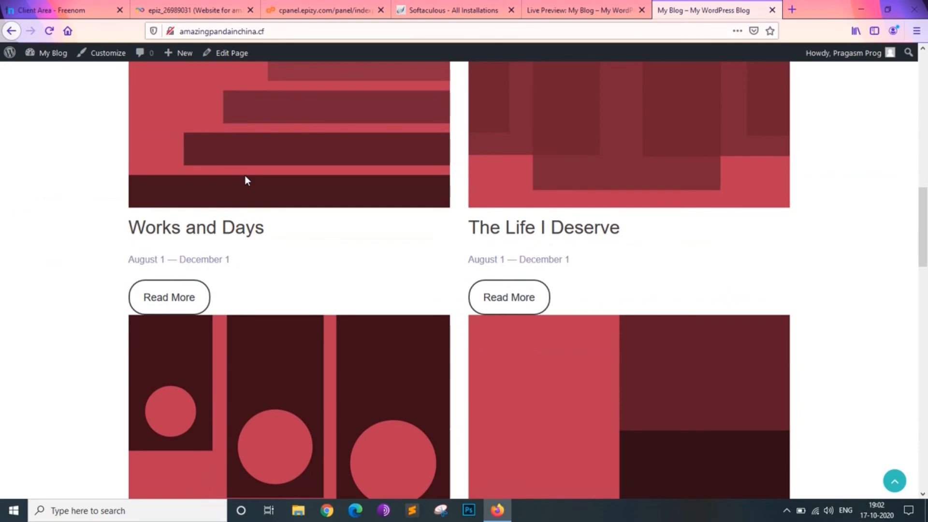
scroll(399, 325, "down", 6)
scroll(401, 327, "down", 15)
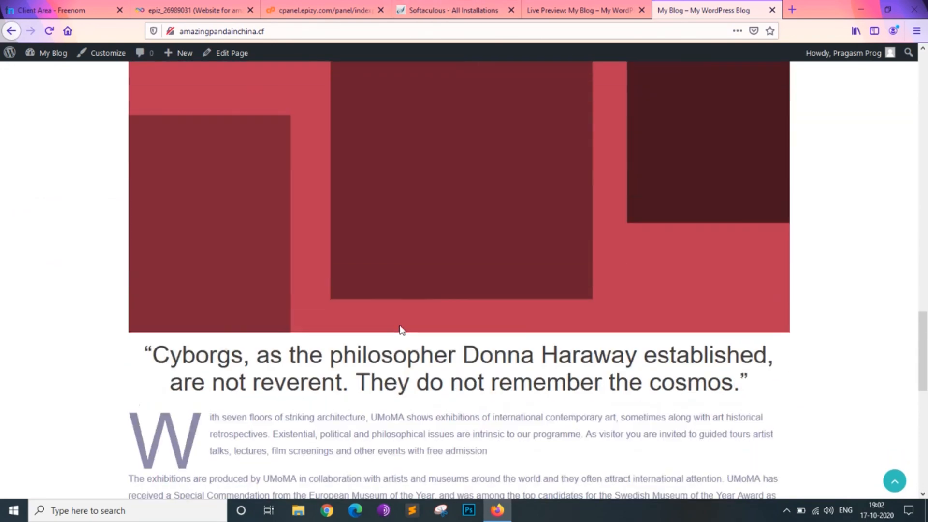
scroll(399, 325, "down", 2)
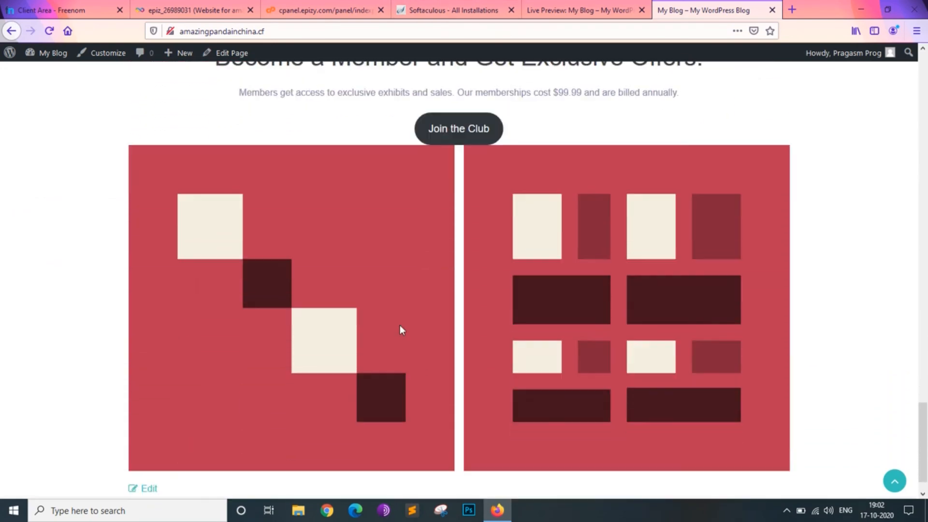
scroll(399, 325, "up", 1)
scroll(399, 325, "up", 20)
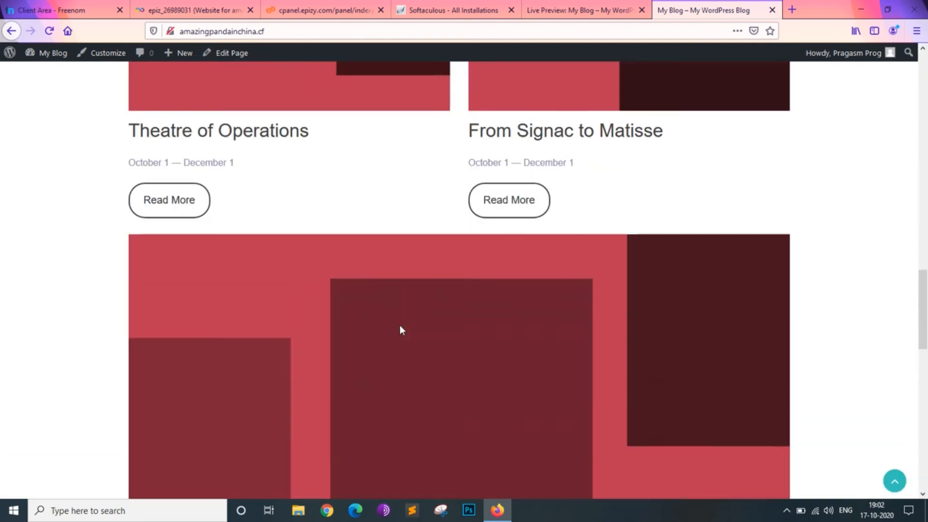
scroll(401, 331, "up", 2)
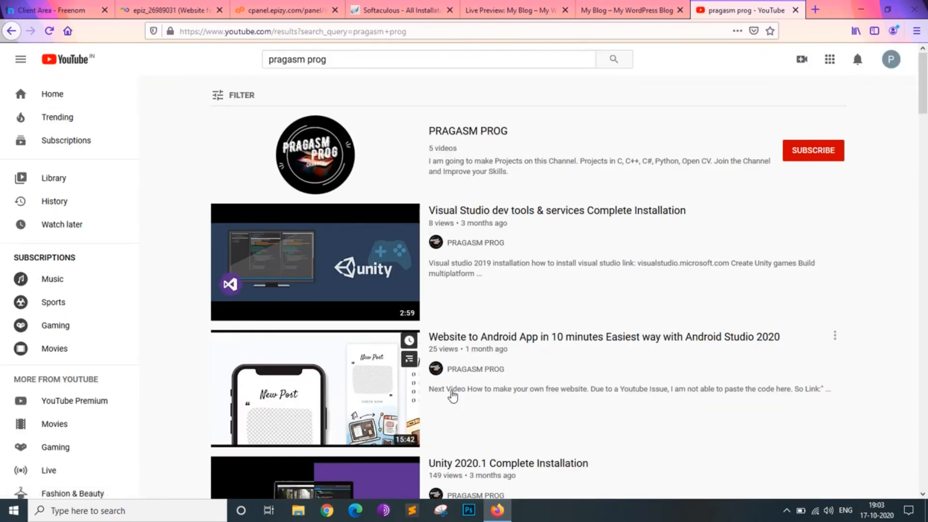
- On the YouTube search results page, subscribe to the PRAGASM PROG channel and set its notifications to All
scroll(486, 273, "down", 2)
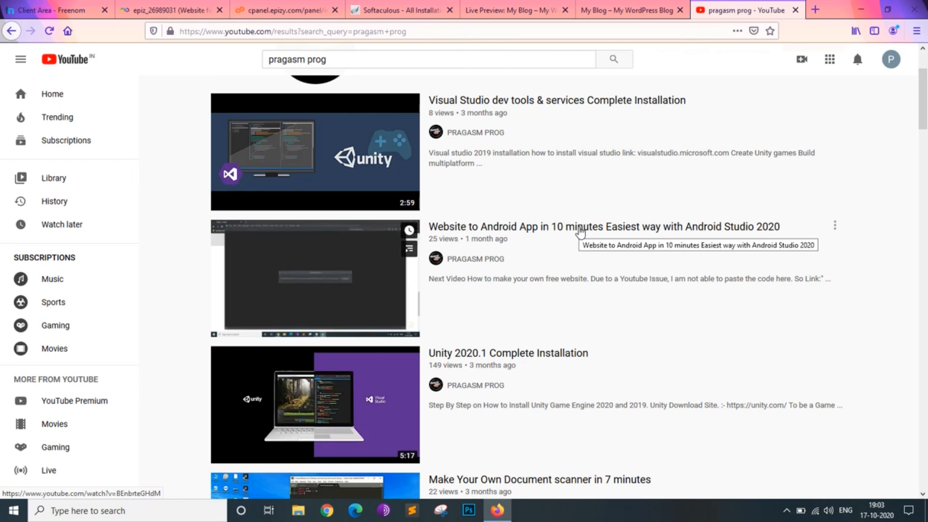
scroll(580, 232, "down", 1)
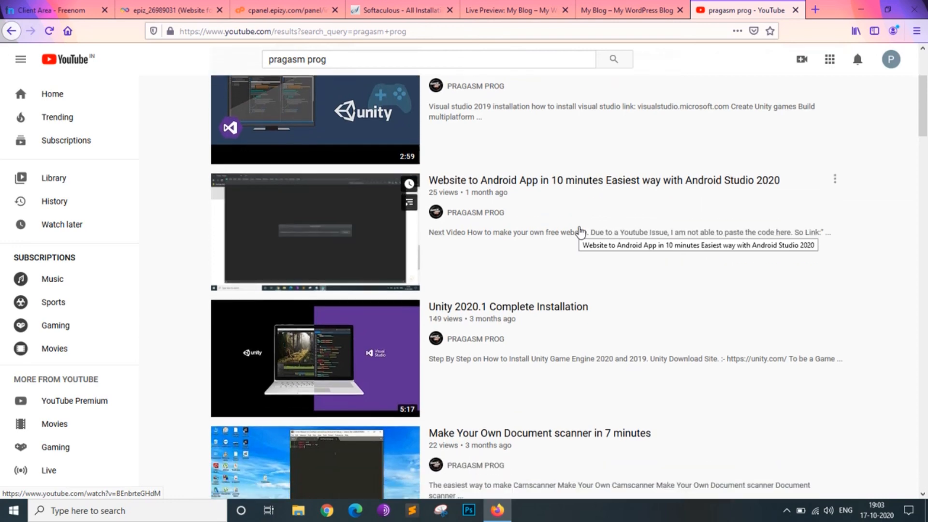
scroll(474, 221, "up", 2)
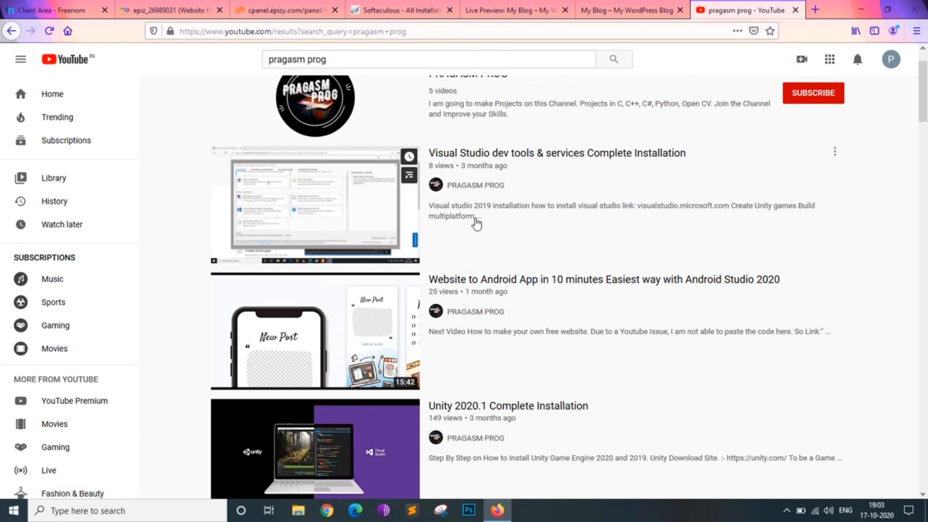
scroll(476, 223, "up", 1)
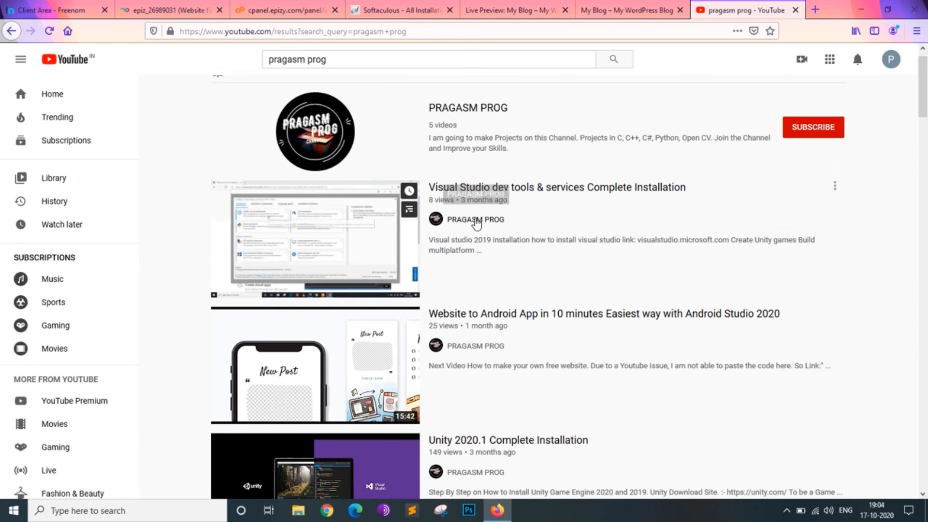
scroll(476, 222, "down", 3)
scroll(475, 222, "up", 4)
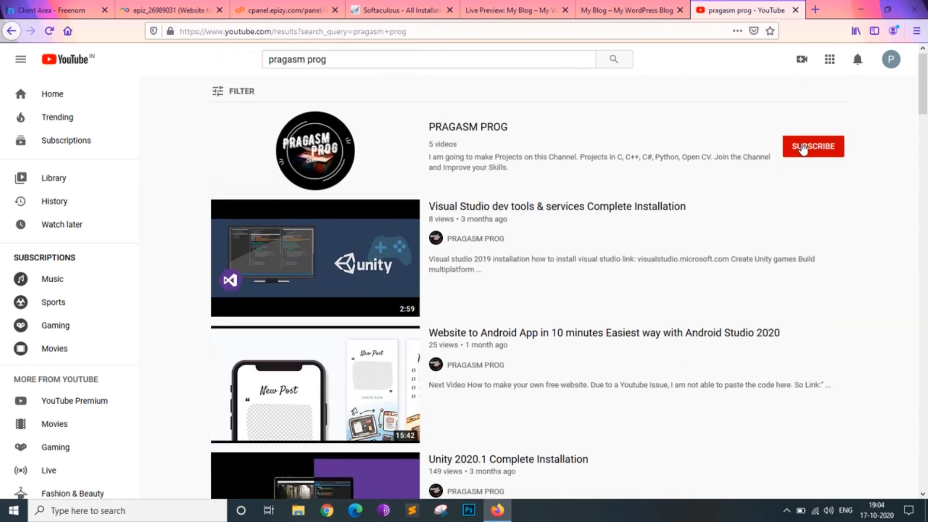
left_click(804, 150)
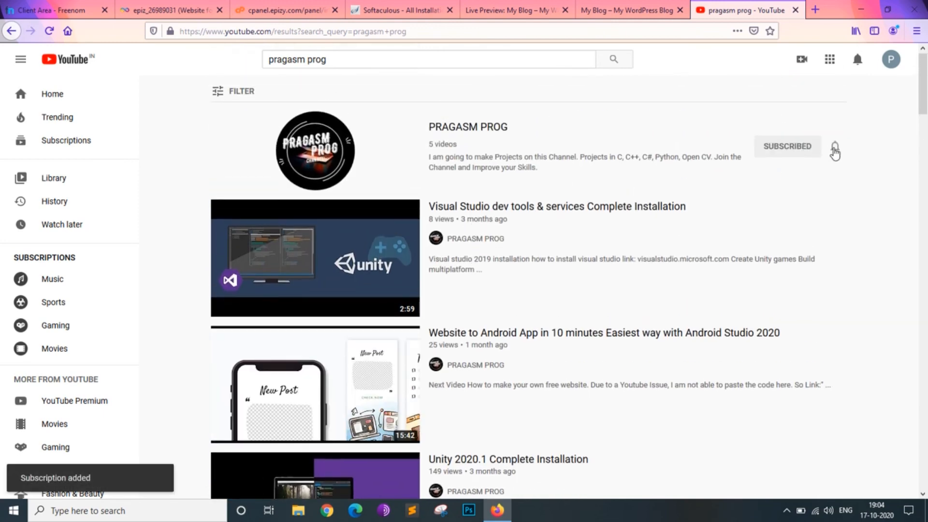
left_click(835, 148)
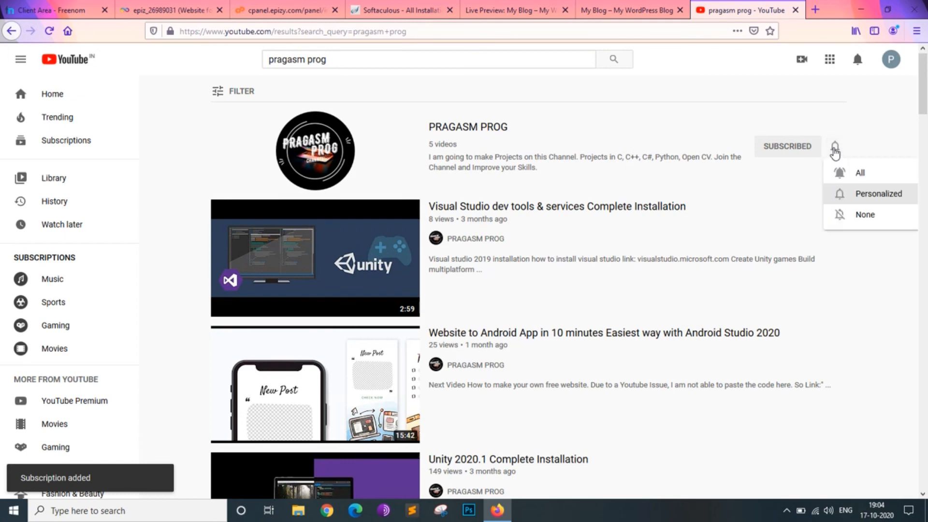
left_click(858, 173)
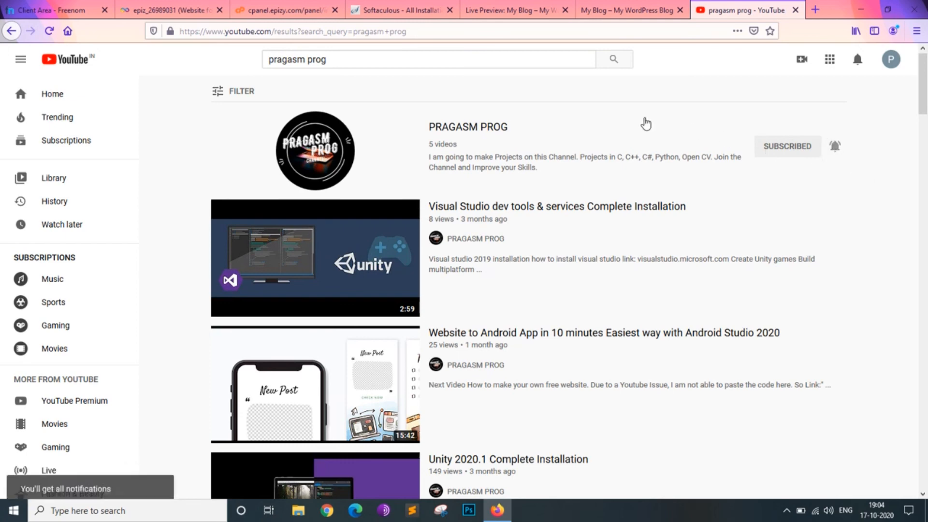